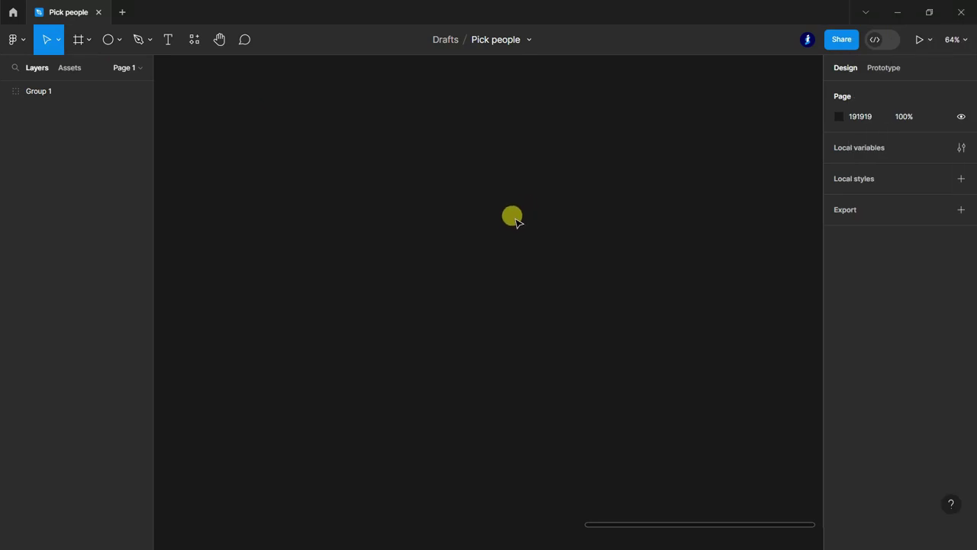
- Add an iPhone 14 & 15 Pro frame and name it Home Screen
left_click(80, 39)
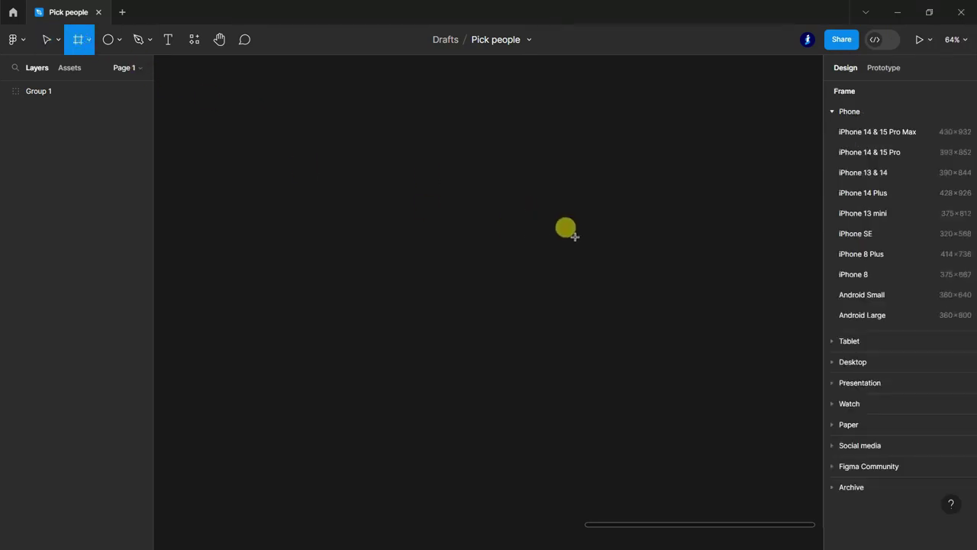
left_click(866, 153)
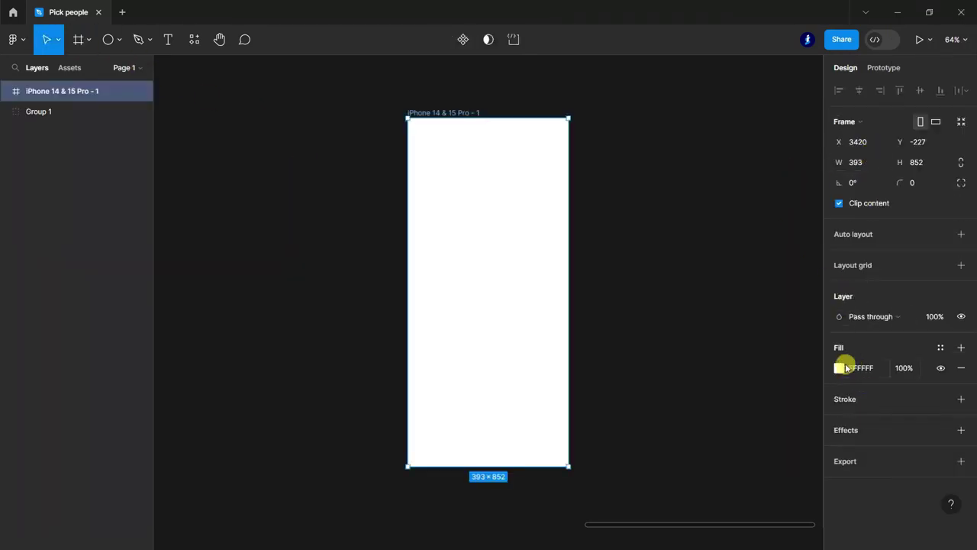
double_click(59, 93)
type("Home Screen")
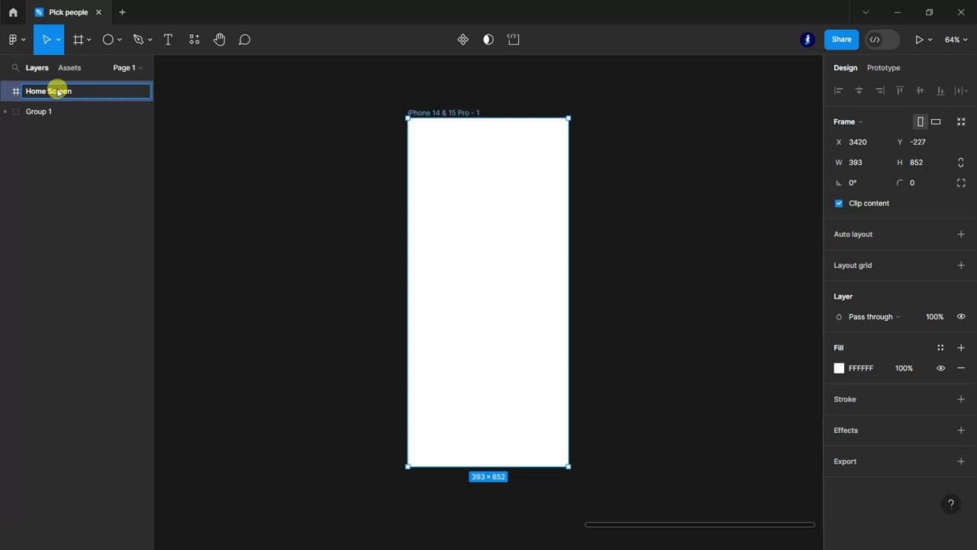
left_click(252, 170)
- Draw a 320×320 circle near the frame's top, centred horizontally
left_click(107, 39)
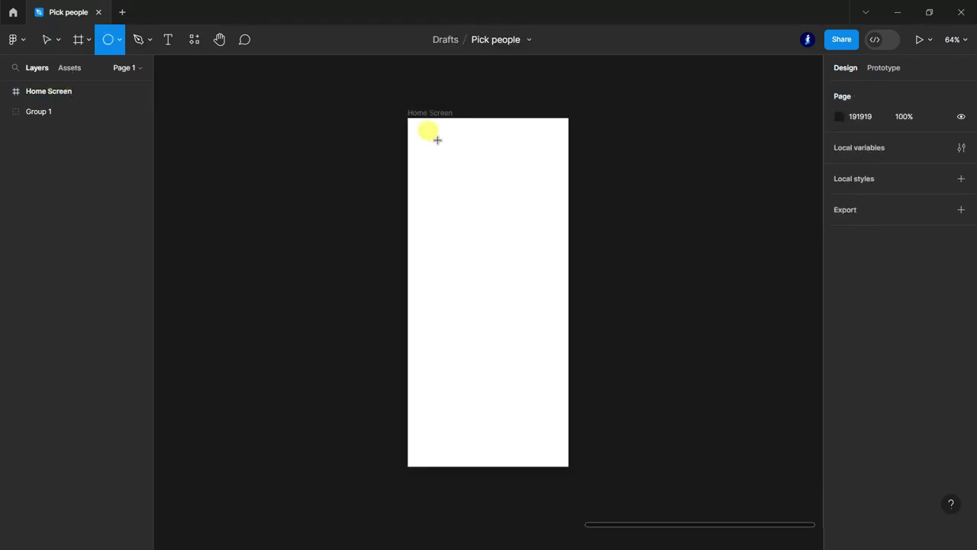
left_click_drag(441, 153, 552, 264)
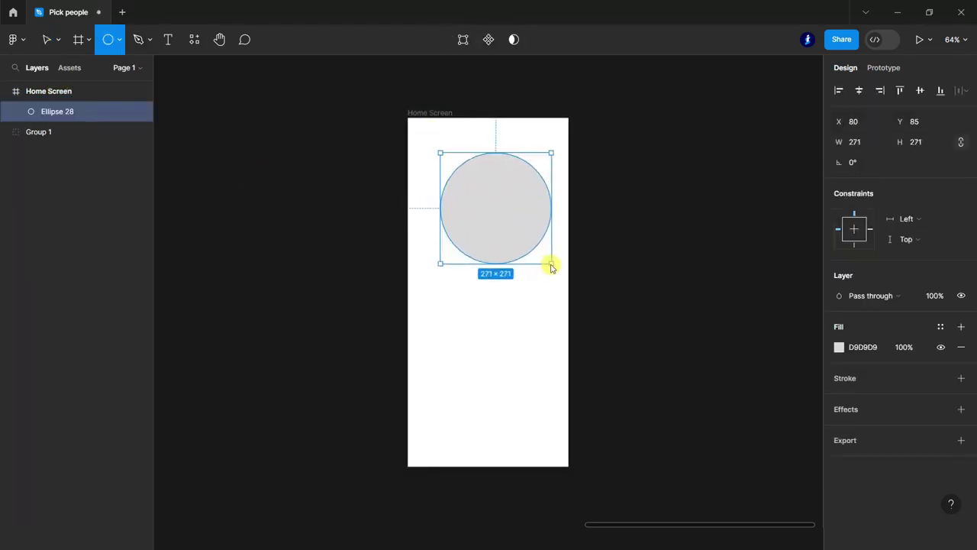
left_click(873, 145)
type("32")
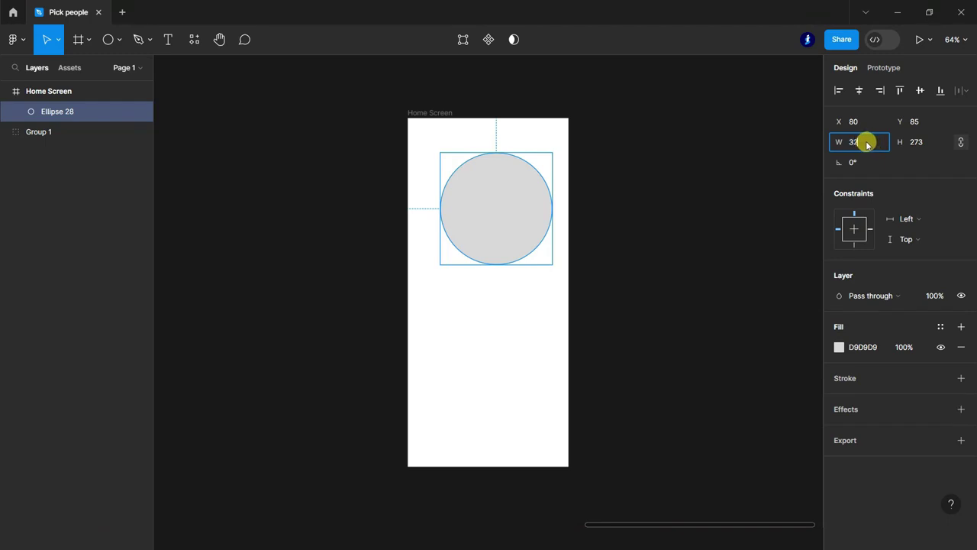
type("0")
key("Return")
left_click_drag(505, 229, 479, 220)
left_click(48, 91)
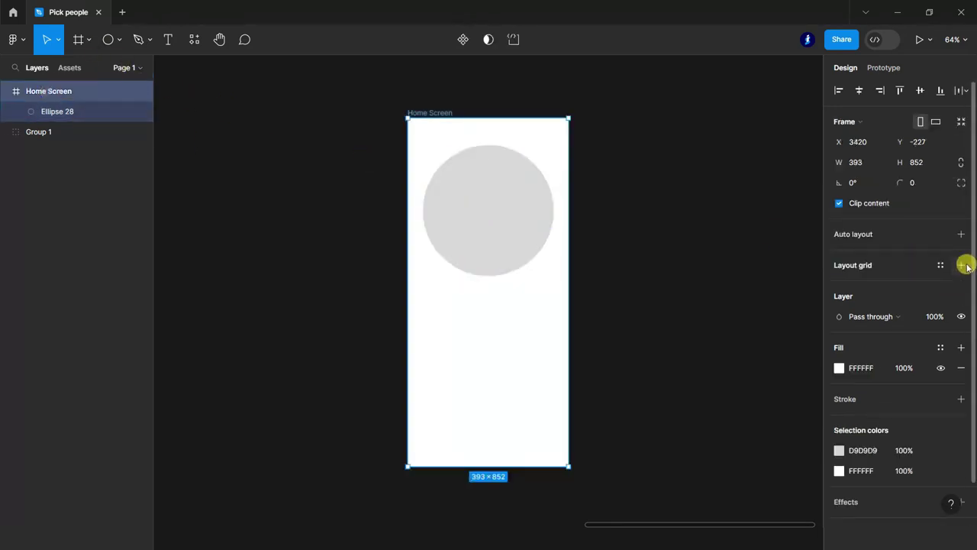
- Add a layout grid of 4 centred columns, 65px wide, to Home Screen
left_click(962, 265)
left_click(840, 285)
left_click(704, 287)
left_click(726, 303)
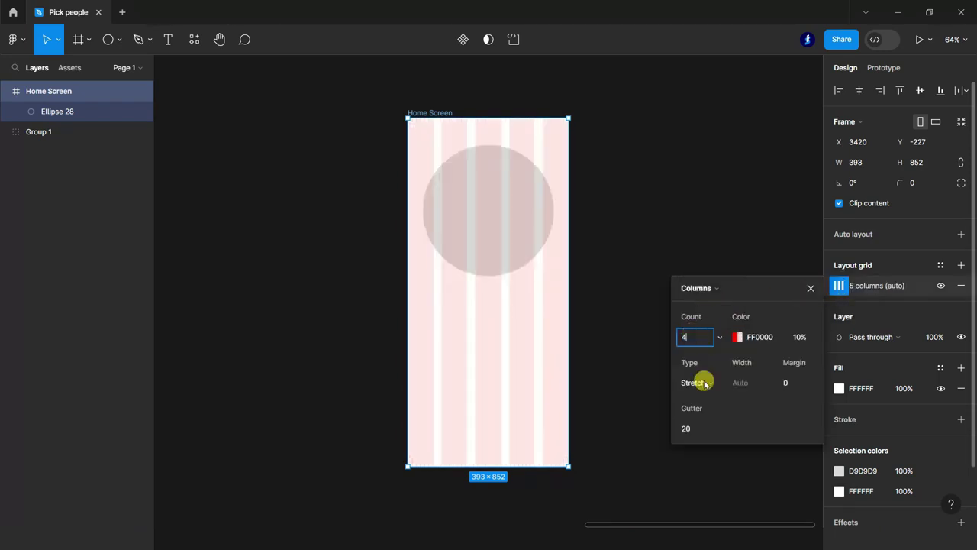
left_click(696, 428)
left_click(709, 382)
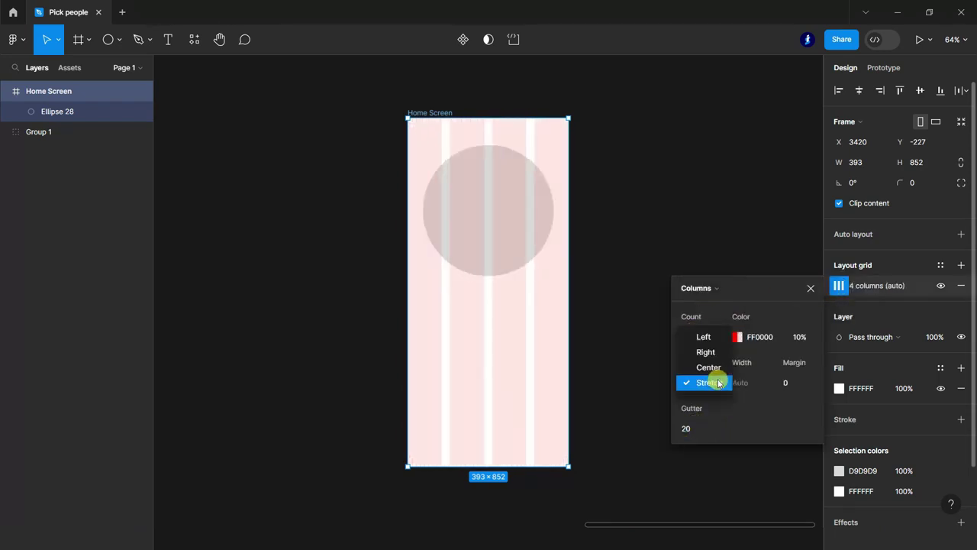
key("Up")
key("Up")
key("Up")
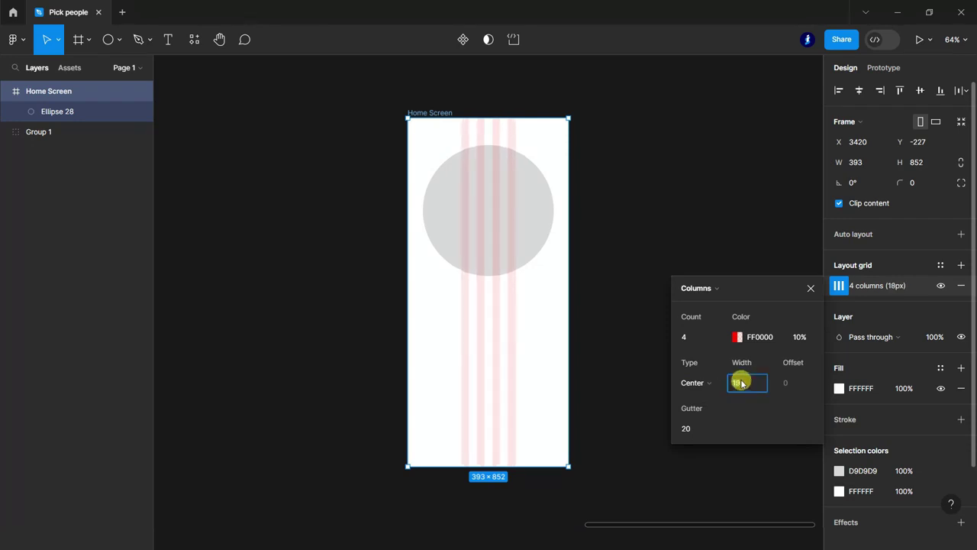
key("Up")
key("Up")
key("Up")
key("Up")
key("Up")
key("Up")
key("Up")
key("Up")
key("Up")
key("Up")
key("Up")
key("Up")
key("Up")
key("Up")
key("Up")
key("Up")
key("Up")
key("Up")
key("Up")
key("Up")
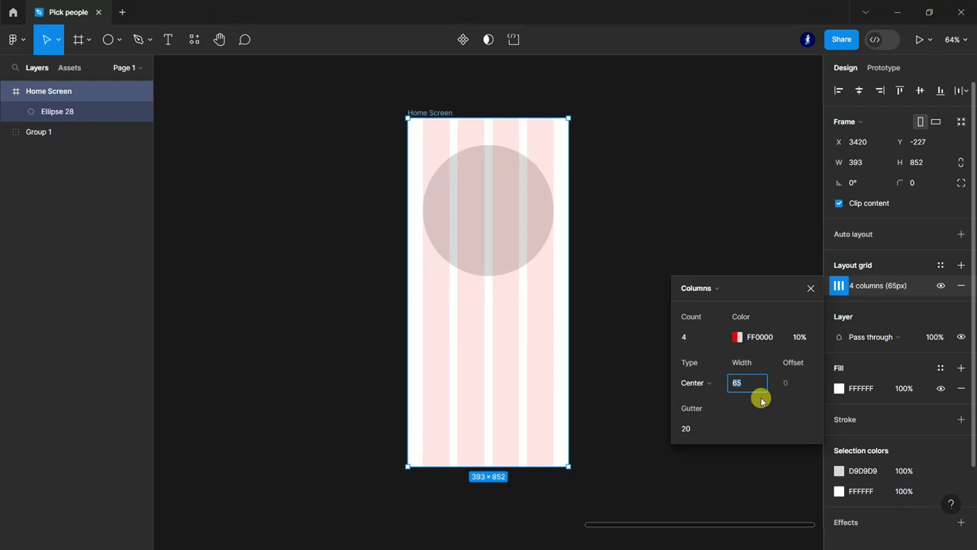
left_click(810, 289)
- Move the circle slightly lower inside the Home Screen frame
key("Escape")
scroll(441, 168, "up", 5)
left_click(526, 181)
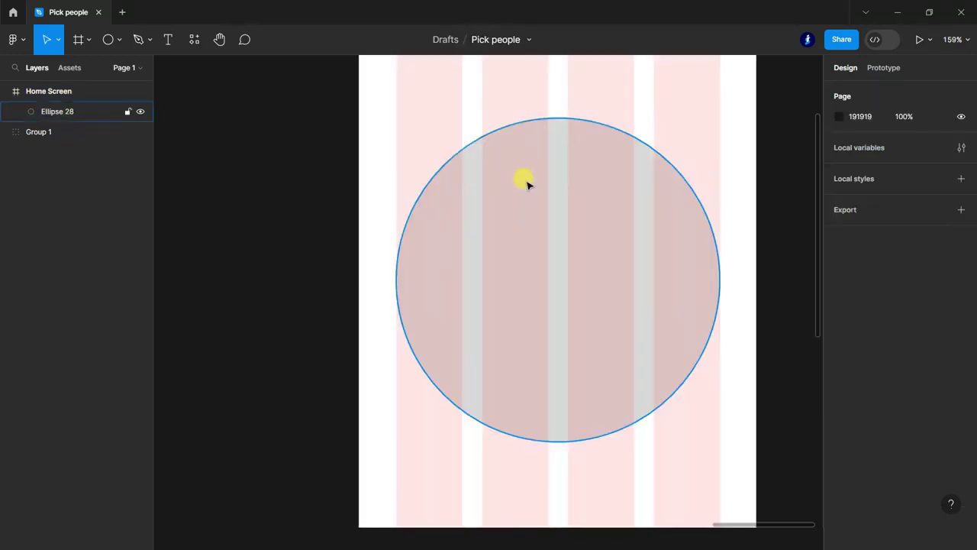
scroll(526, 187, "down", 5)
left_click(532, 225)
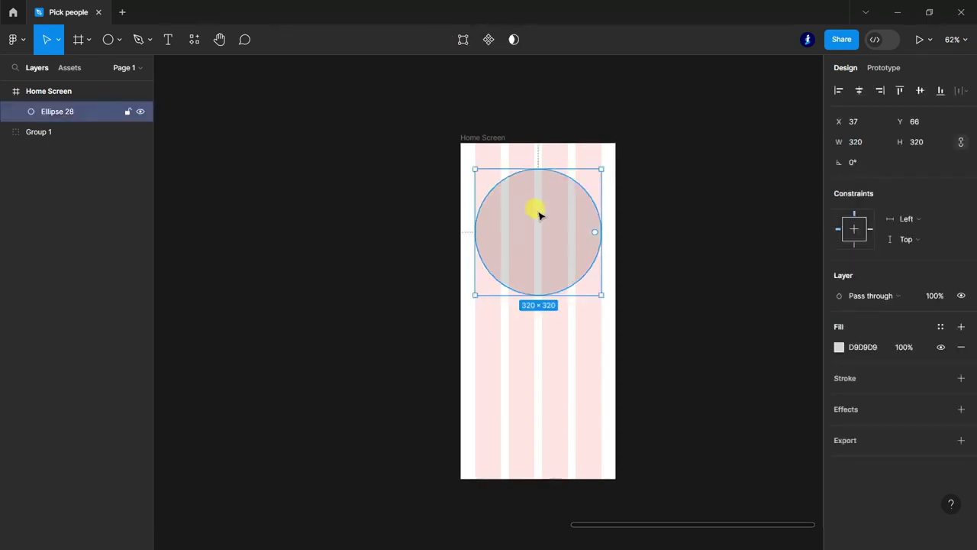
left_click_drag(539, 215, 537, 229)
left_click(704, 274)
scroll(710, 283, "up", 1)
scroll(710, 282, "down", 1)
left_click(89, 93)
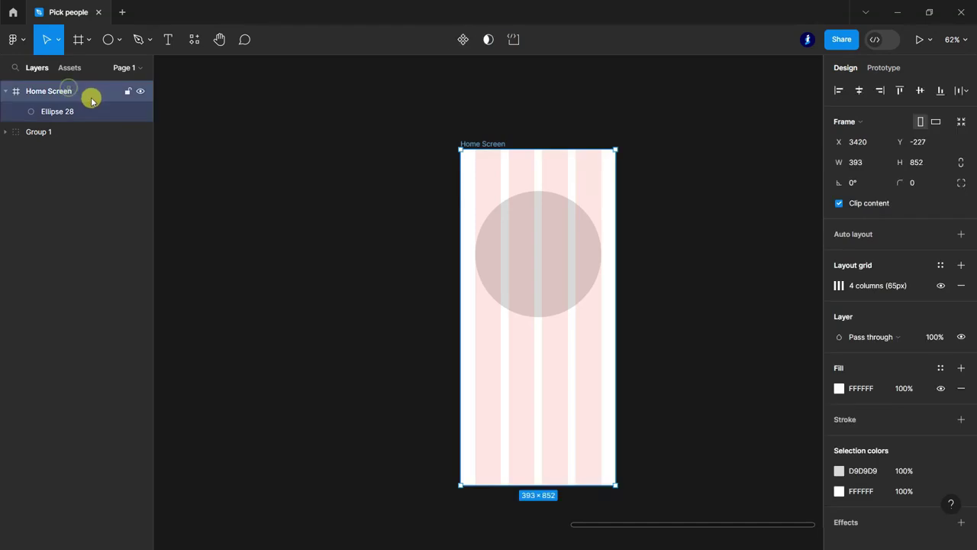
- Hide the grid and move the image 7 illustration into Home Screen, centred horizontally
left_click(940, 286)
left_click(678, 262)
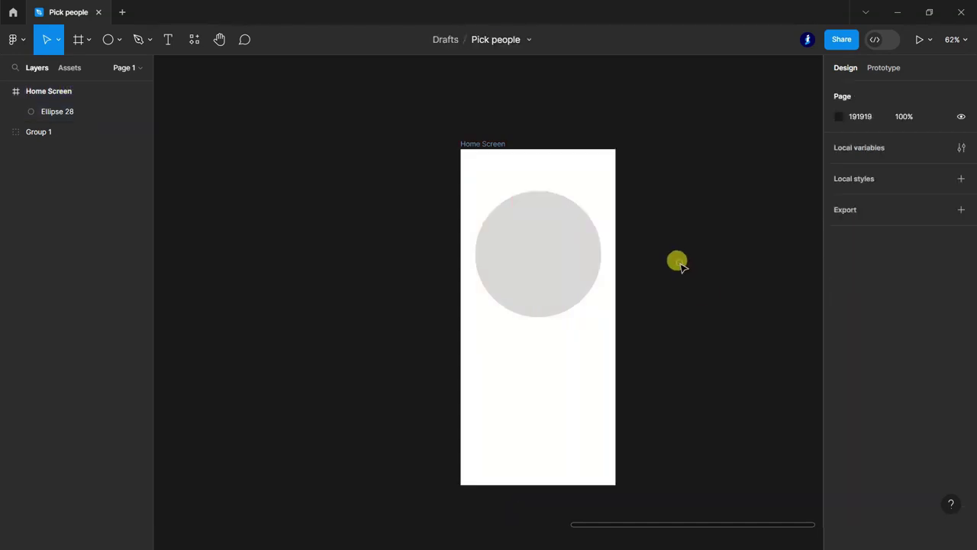
scroll(681, 282, "down", 5)
left_click(9, 134)
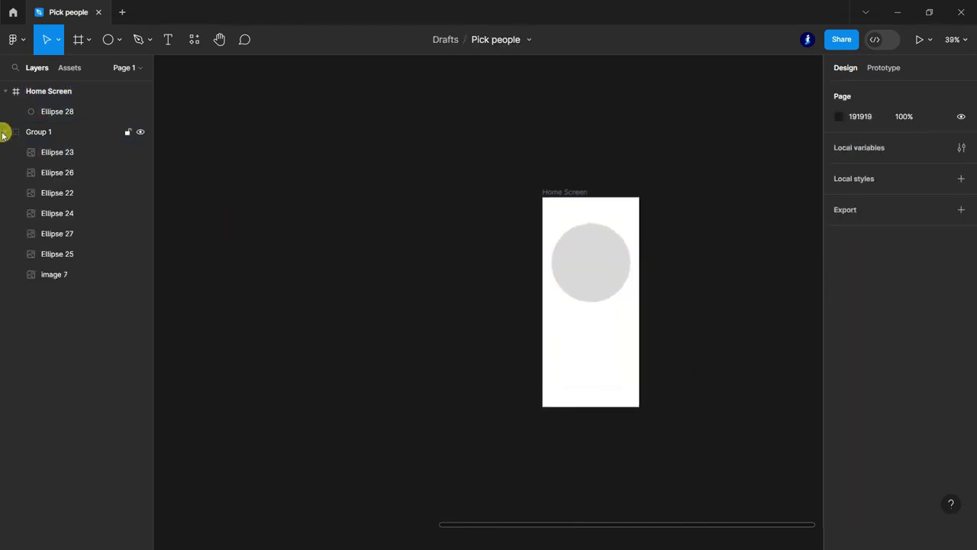
left_click(49, 274)
scroll(672, 310, "down", 3)
scroll(675, 318, "down", 5)
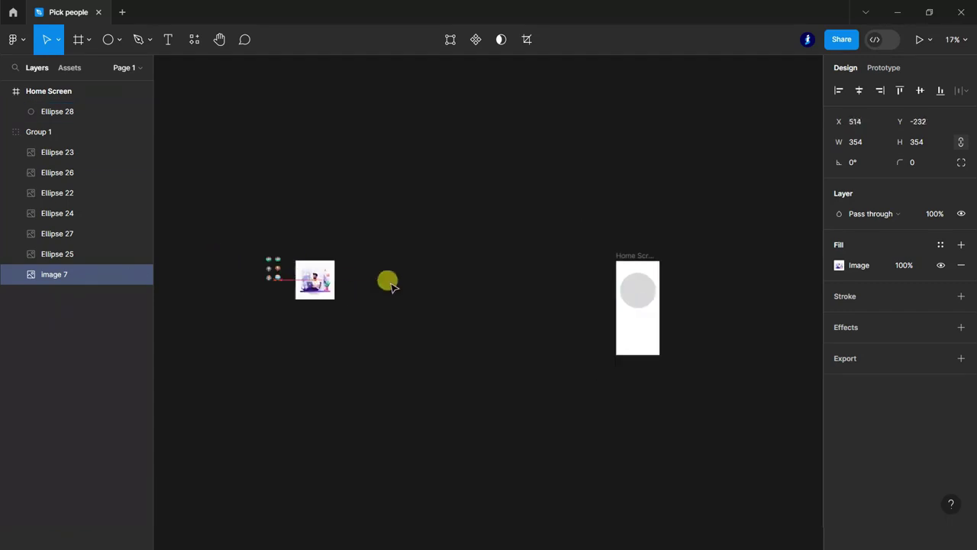
left_click_drag(228, 261, 637, 288)
scroll(664, 284, "up", 5)
scroll(666, 283, "up", 2)
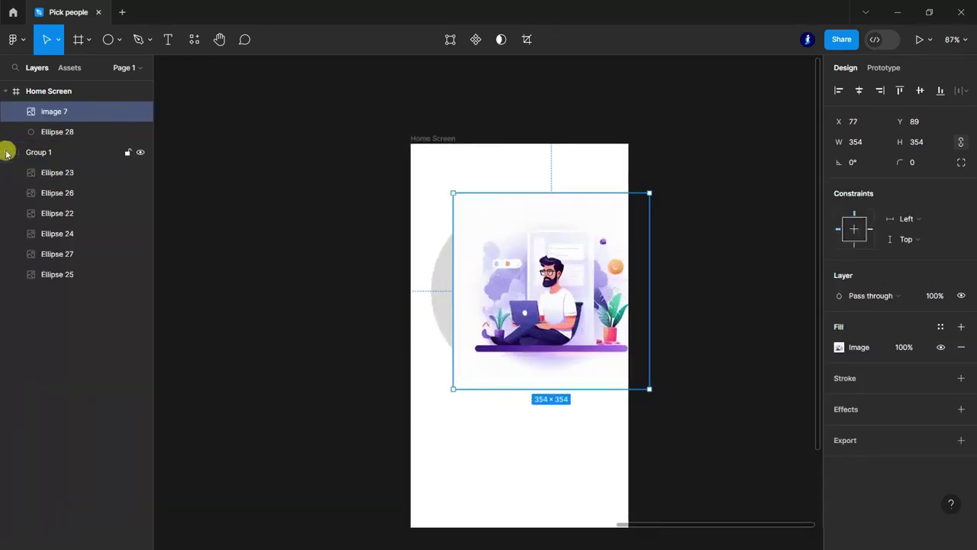
left_click(6, 153)
scroll(573, 290, "up", 1)
left_click_drag(573, 290, 525, 290)
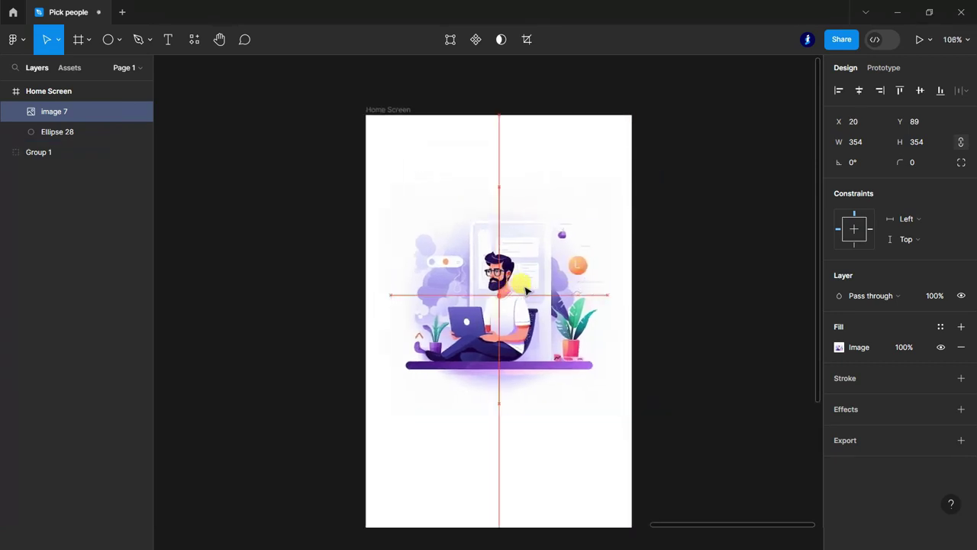
- Duplicate the circle and clip the illustration to the original circle as a mask
double_click(57, 132)
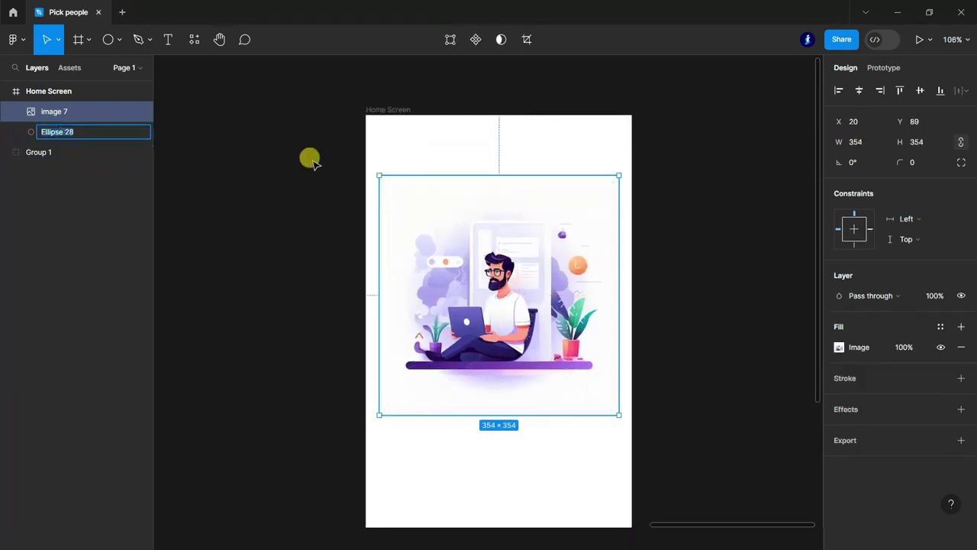
key("Return")
left_click(501, 40)
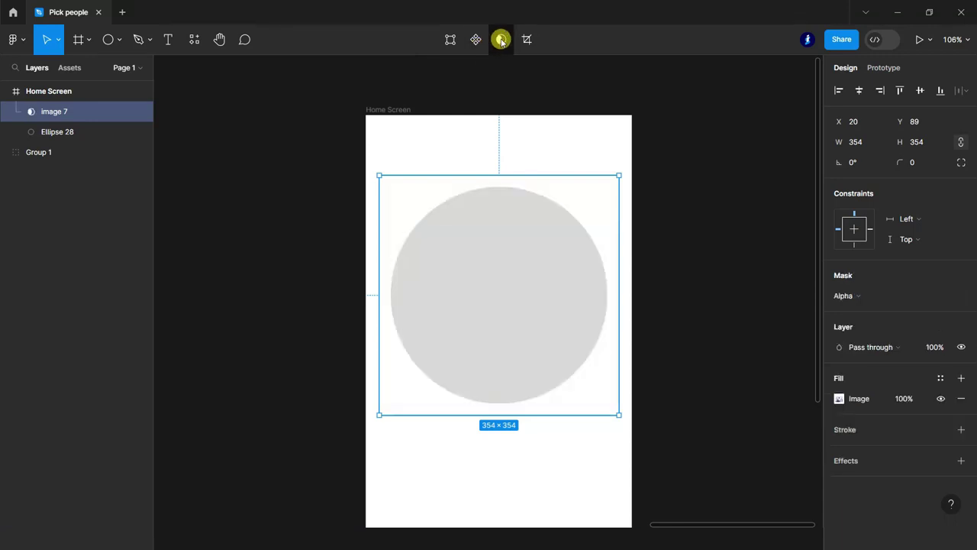
left_click(6, 133, "shift")
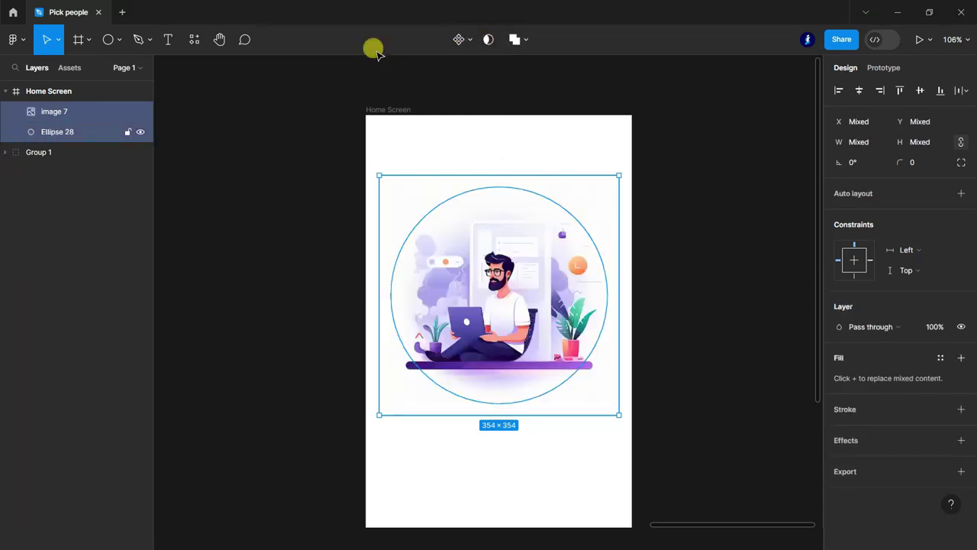
left_click(42, 133)
left_click_drag(48, 131, 48, 107)
double_click(48, 132)
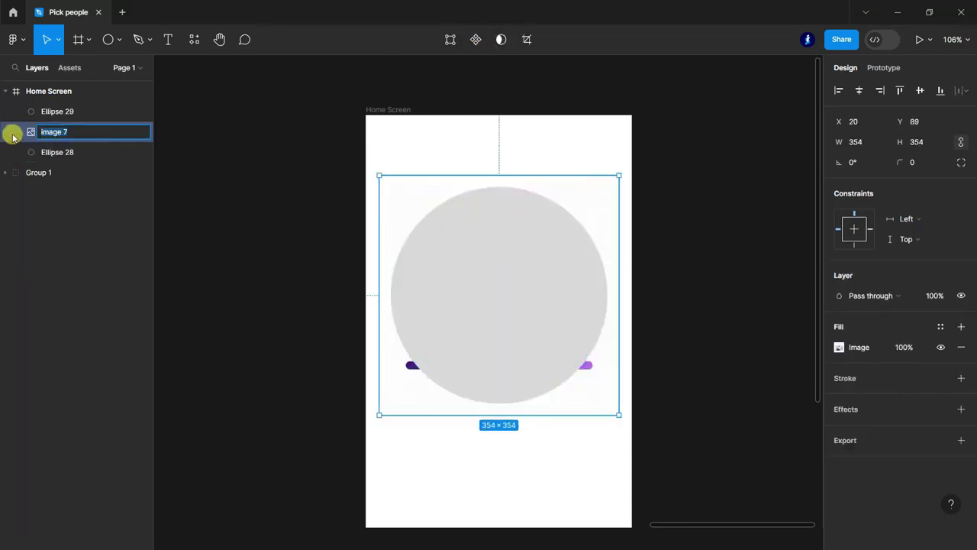
left_click(15, 133)
left_click(44, 150, "shift")
left_click(484, 40)
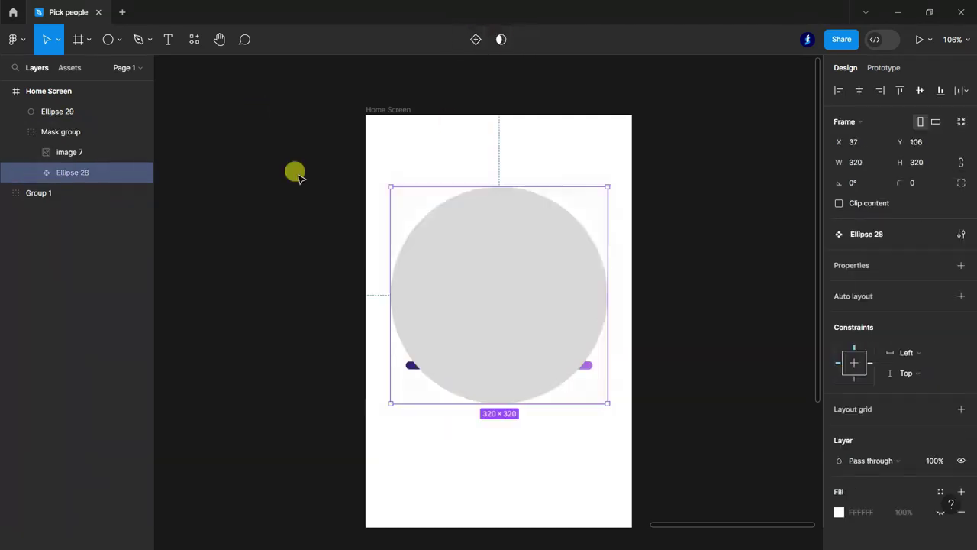
- Give the Ellipse 29 copy no fill and a 5px 8546C3 purple stroke
double_click(48, 111)
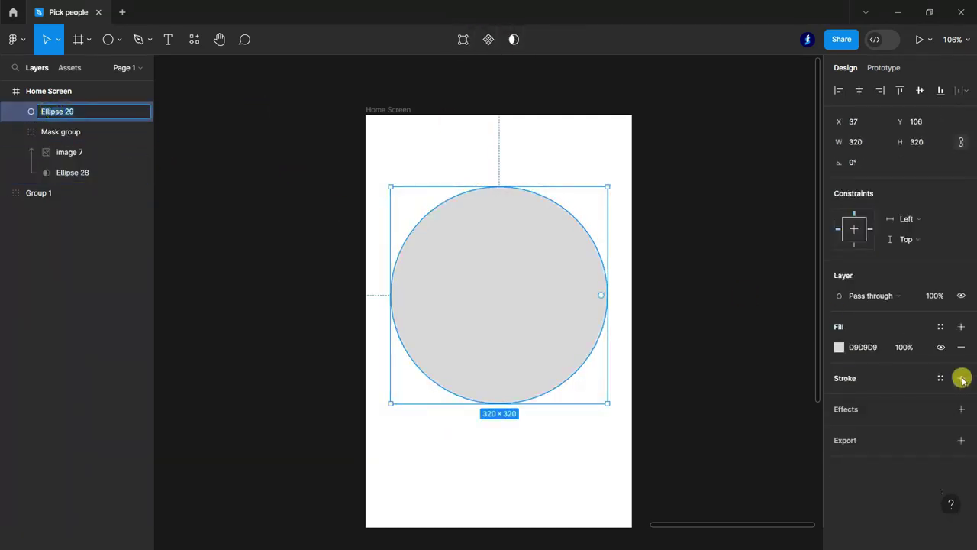
left_click(961, 378)
left_click(960, 347)
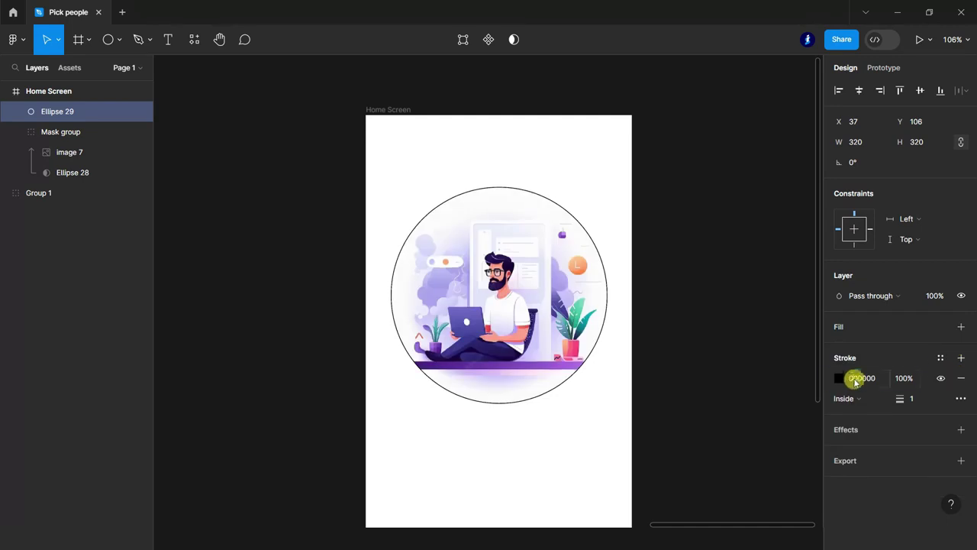
left_click(855, 379)
left_click(840, 378)
left_click(748, 460)
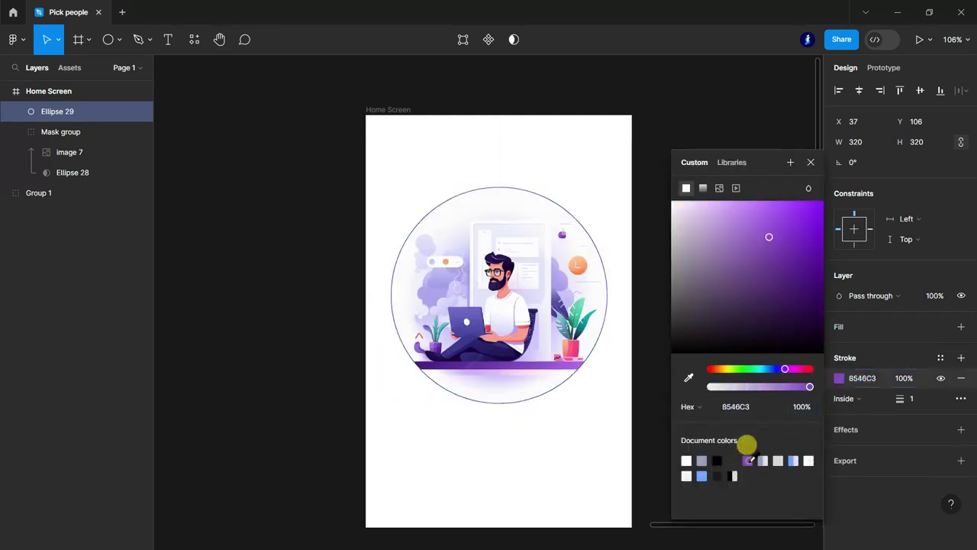
left_click(809, 162)
type("5")
key("Return")
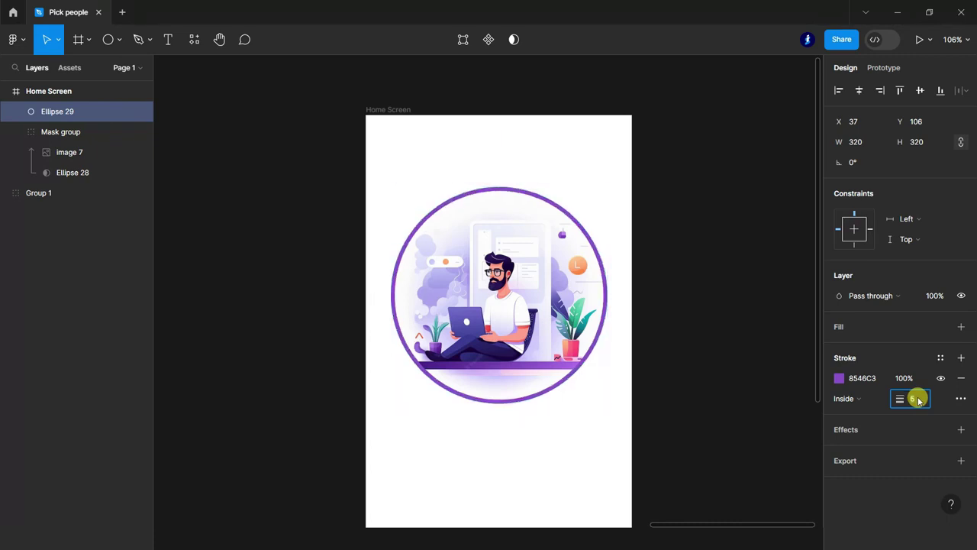
left_click(723, 312)
scroll(722, 313, "down", 3)
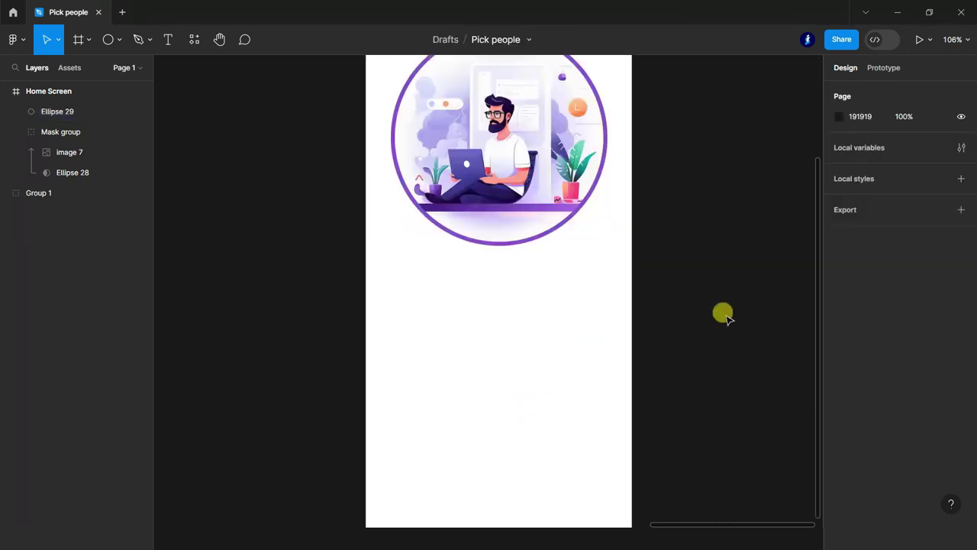
- Type the 'Start your Journey' heading below the illustration, first trying SemiBold size 24
left_click(168, 39)
scroll(446, 406, "up", 3)
scroll(487, 427, "down", 3)
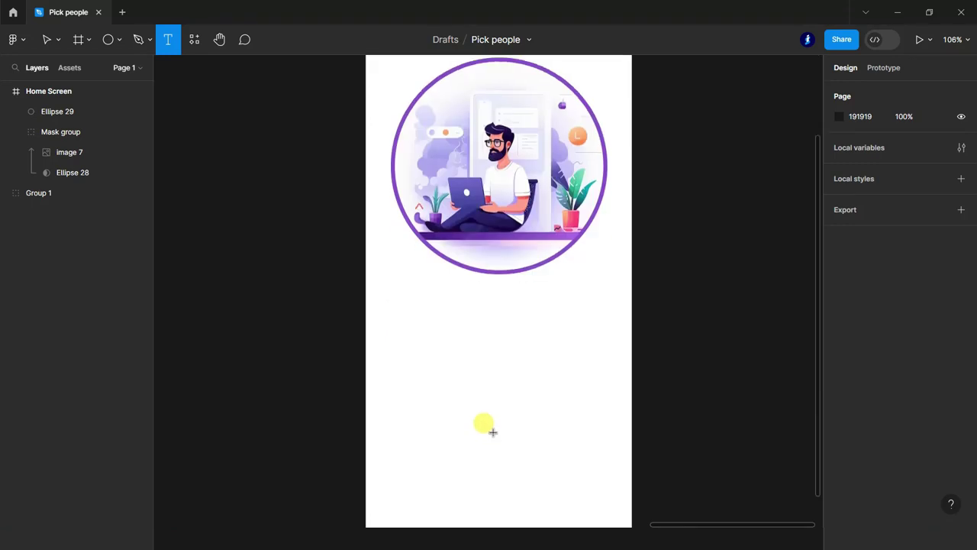
left_click(420, 321)
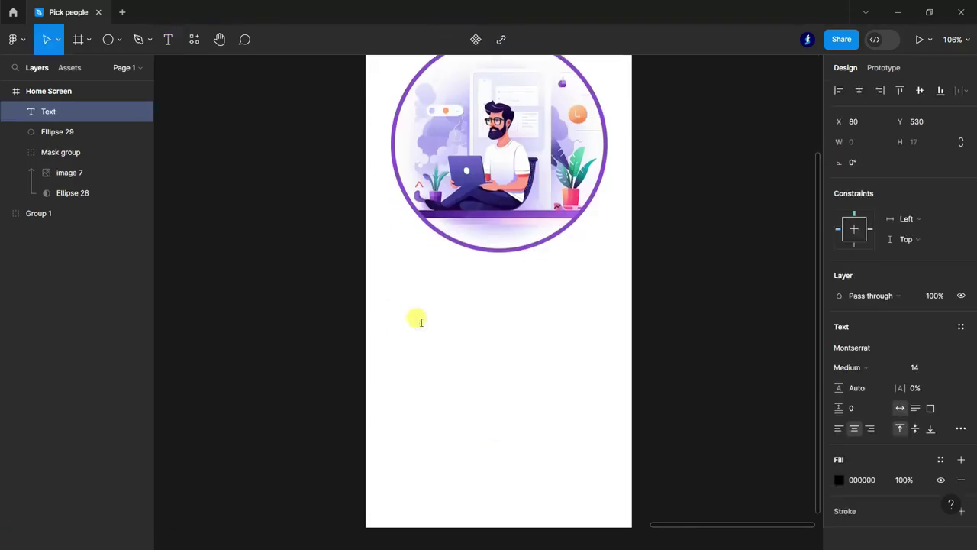
type("Start your Journey")
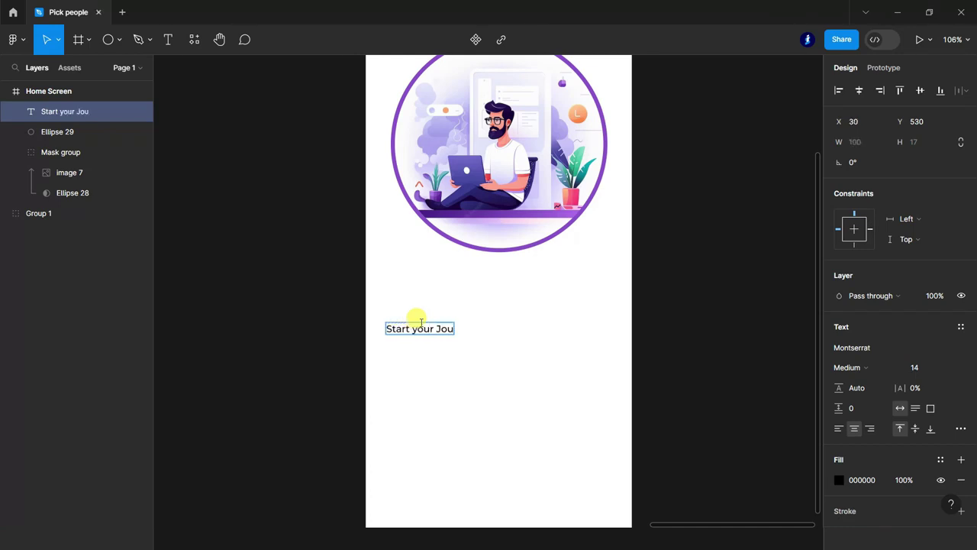
left_click(951, 366)
left_click(901, 368)
left_click(888, 319)
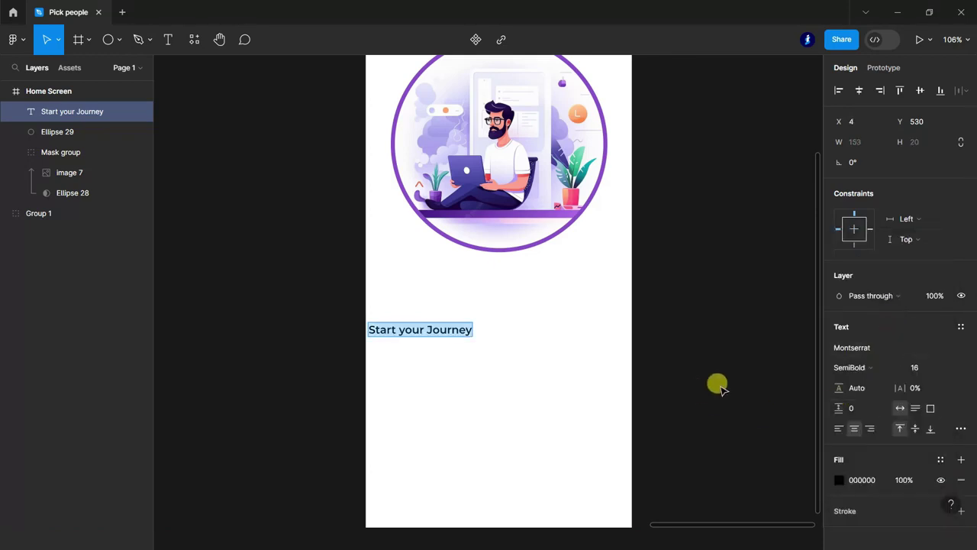
left_click(951, 368)
left_click(940, 395)
- Centre the heading horizontally and make it Montserrat Bold size 30
left_click(689, 375)
left_click(432, 332)
double_click(432, 331)
left_click(448, 366)
left_click_drag(469, 327, 510, 302)
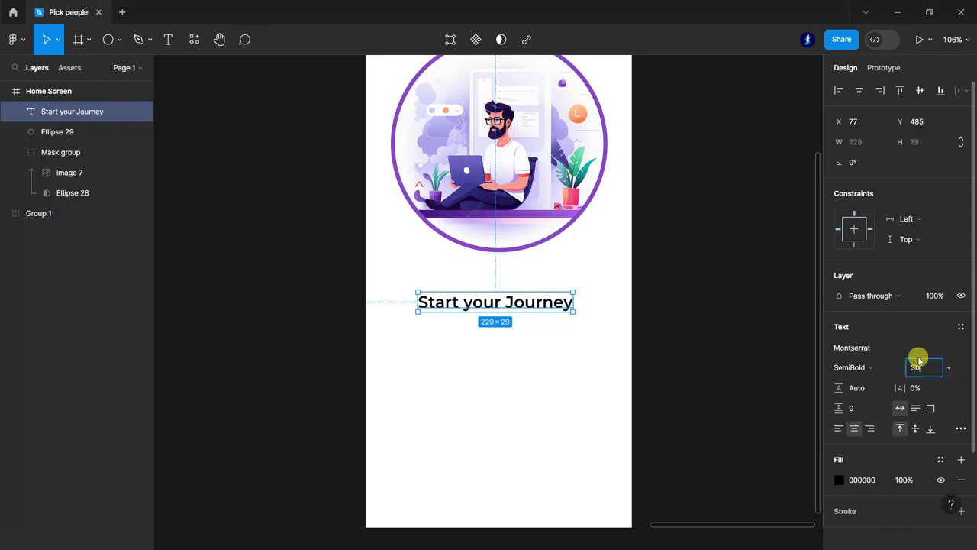
left_click(863, 367)
left_click(892, 329)
left_click(680, 313)
left_click(539, 307)
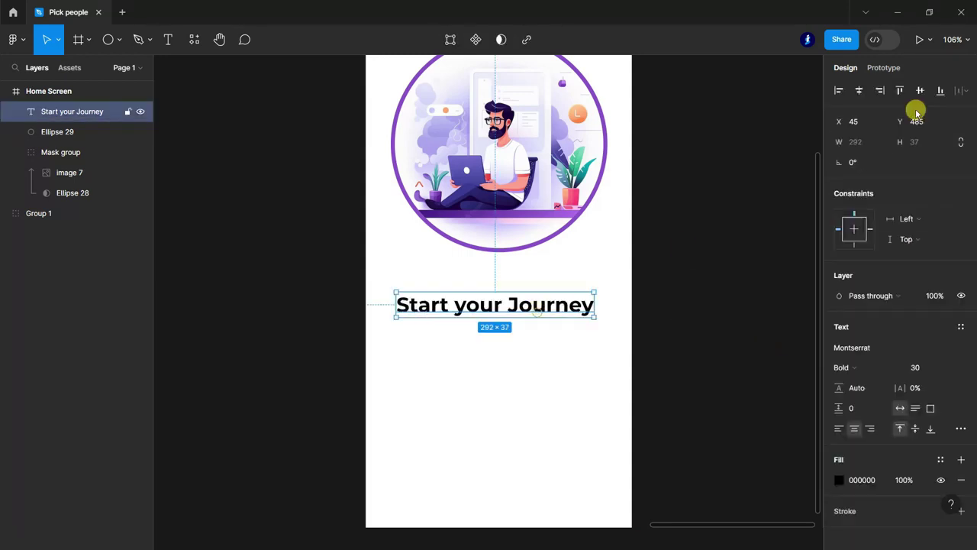
left_click(745, 271)
scroll(722, 321, "down", 1)
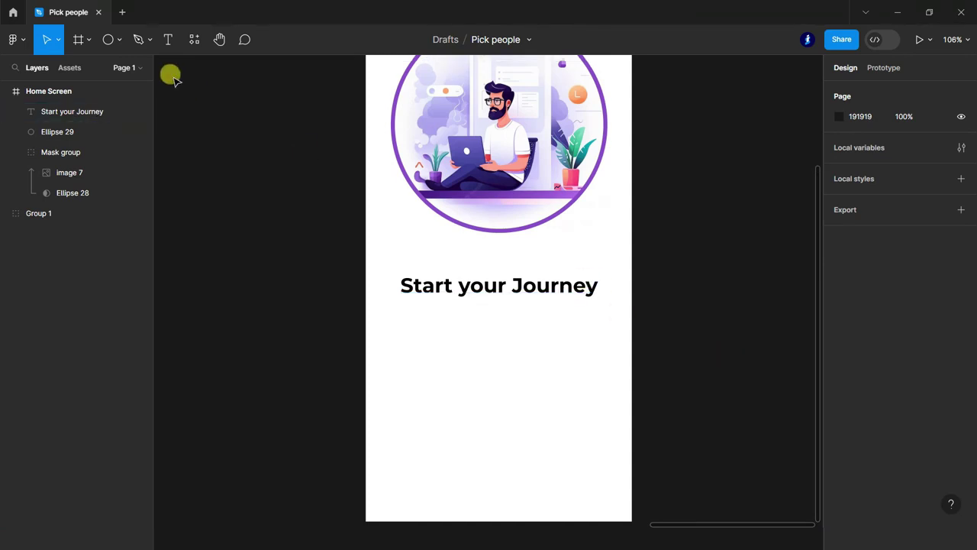
- Paste the description paragraph beneath the heading and centre it horizontally
left_click(168, 42)
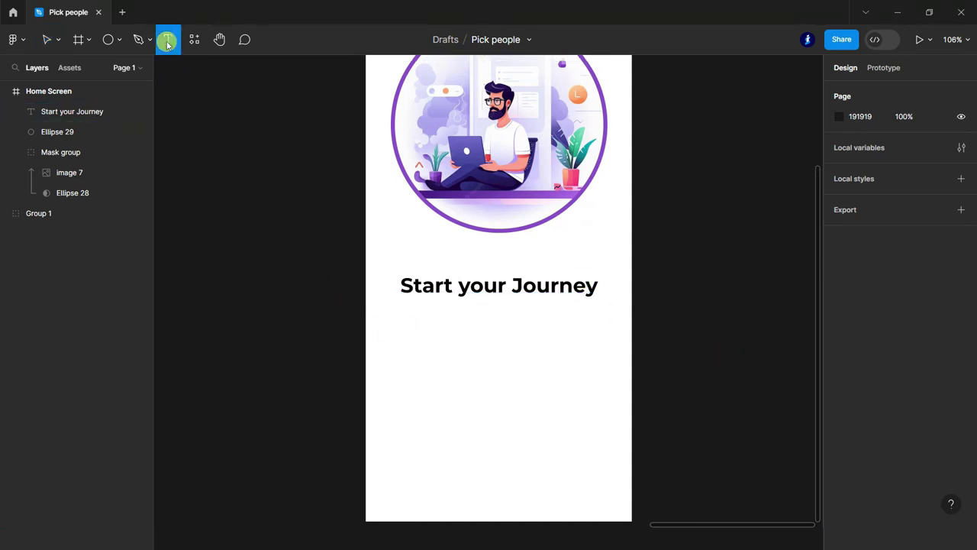
left_click(410, 322)
type("It is also a great task for managing when you want to present your services to a new customer with trust.")
key("Escape")
mouse_move(388, 343)
left_mouse_down()
mouse_move(487, 346)
mouse_move(484, 334)
left_mouse_up()
left_click(859, 90)
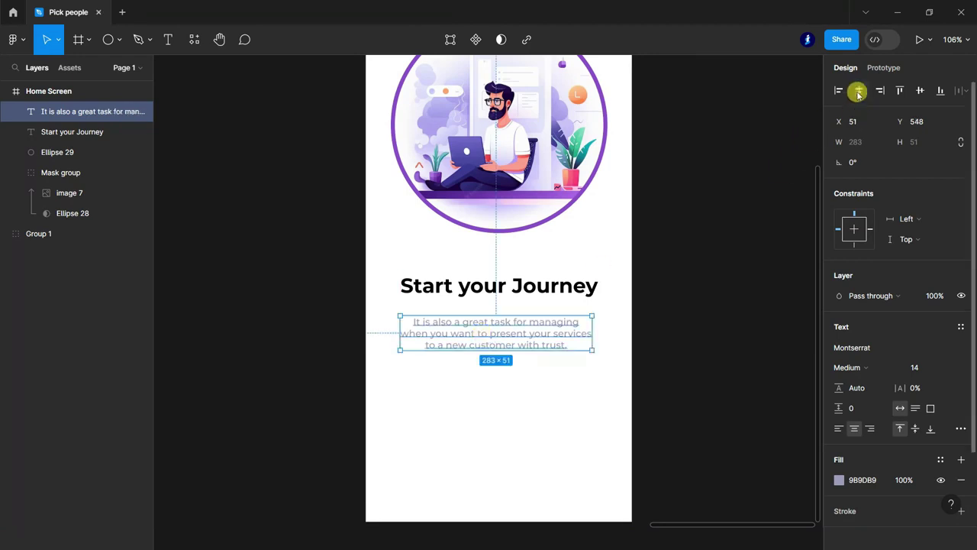
left_click(692, 306)
scroll(692, 306, "up", 2)
left_click(108, 39)
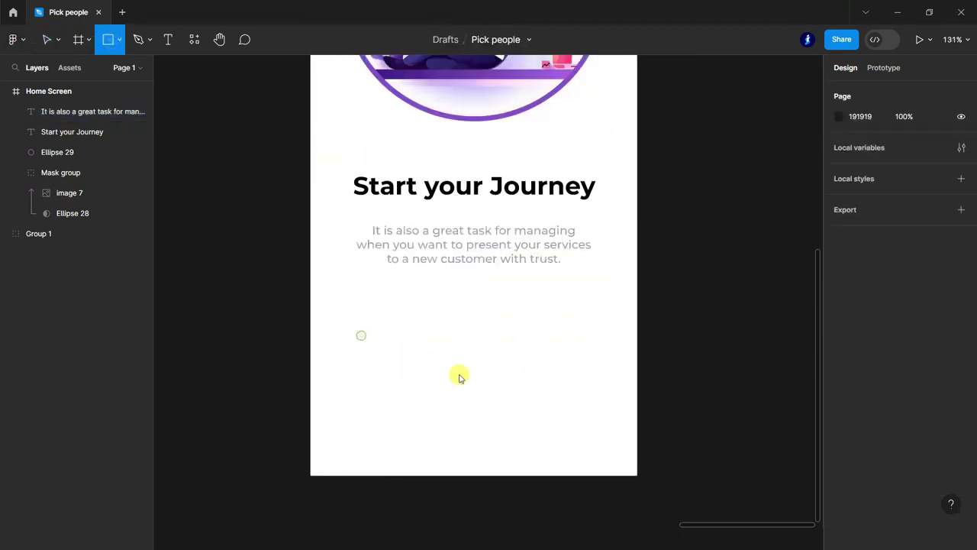
- Draw a 320×50 rectangle with corner radius 30 and purple 8546C3 fill below the paragraph
left_click_drag(361, 336, 592, 372)
left_click(865, 149)
type("320")
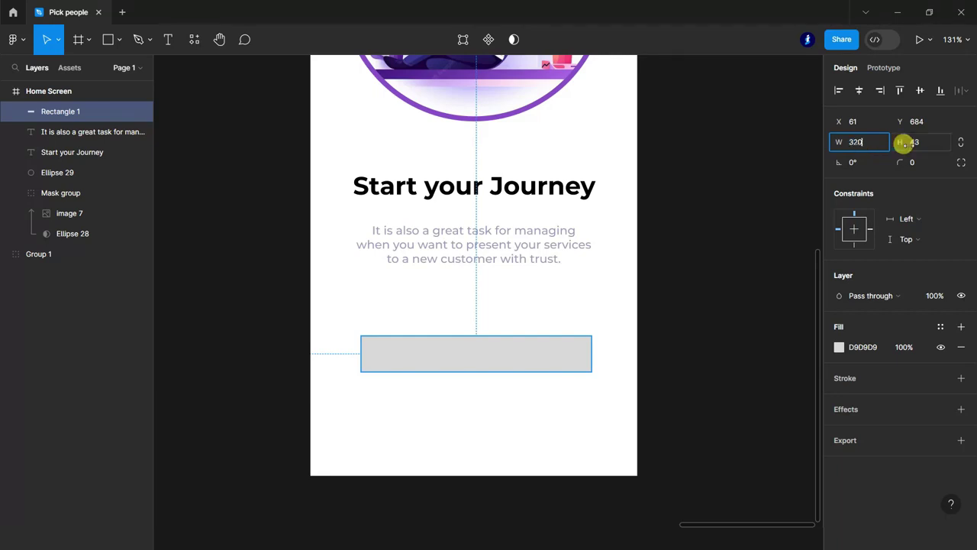
left_click(903, 144)
type("50")
left_click(922, 163)
type("80")
key("Return")
left_click_drag(524, 360, 501, 365)
left_click(840, 346)
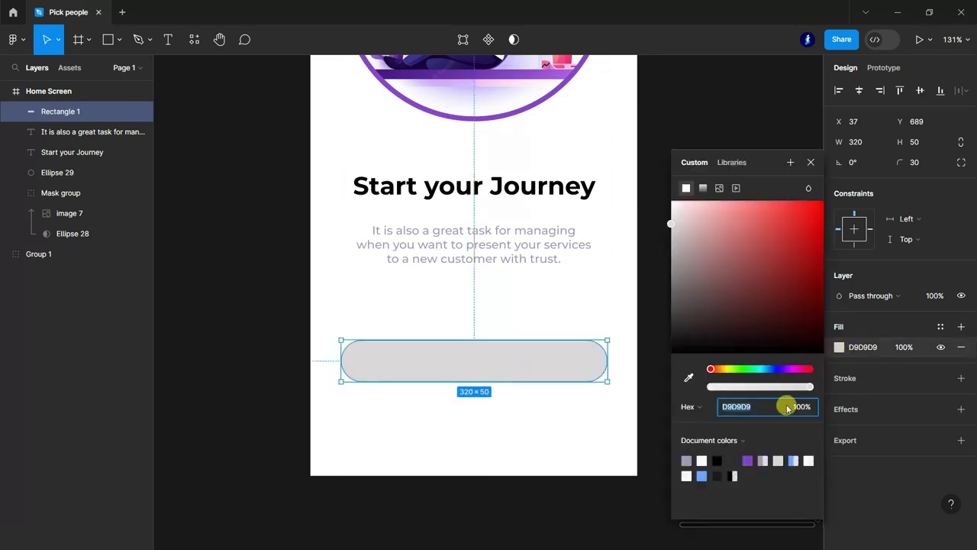
left_click(747, 461)
left_click(808, 162)
- Add the text 'Get Started' on the purple button
left_click(168, 39)
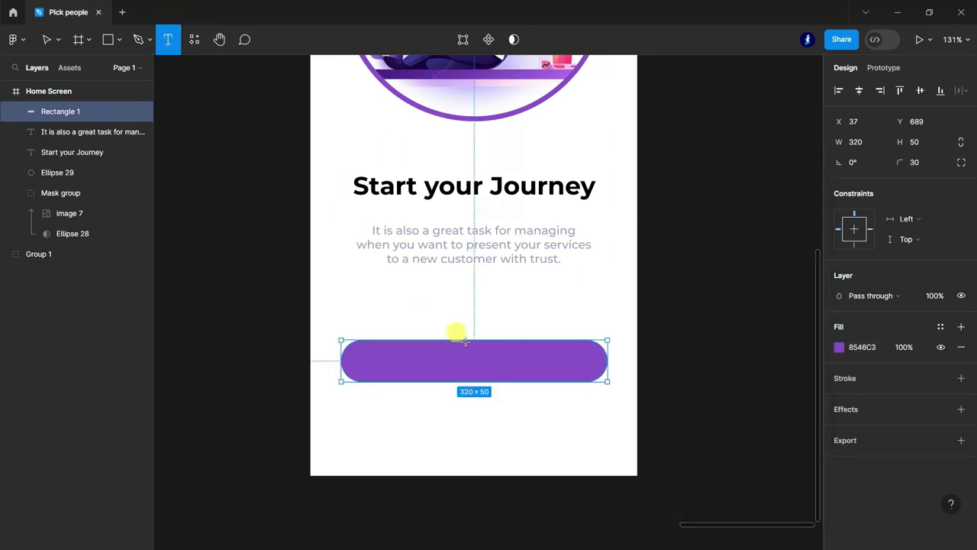
scroll(456, 336, "up", 3)
scroll(434, 342, "up", 2)
left_click(435, 341)
type("St")
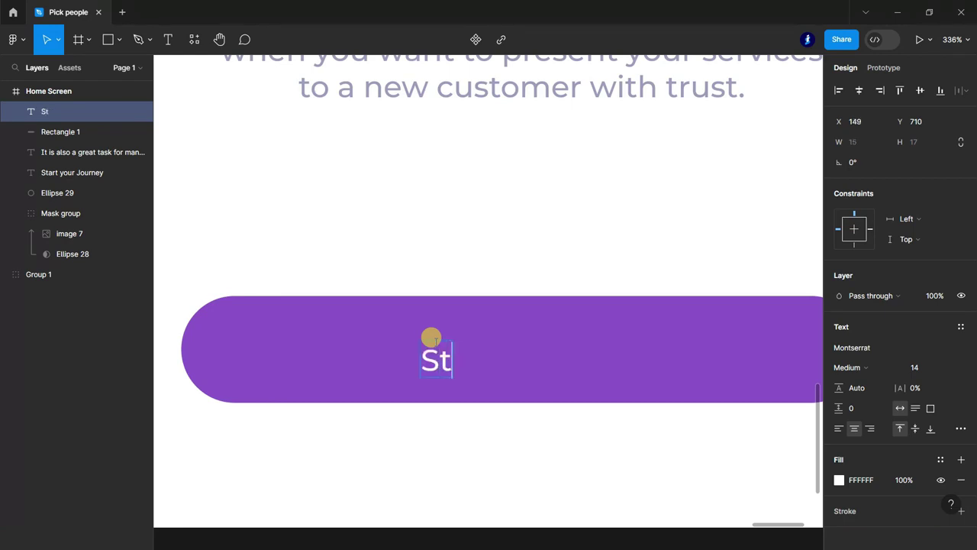
key("BackSpace")
key("BackSpace")
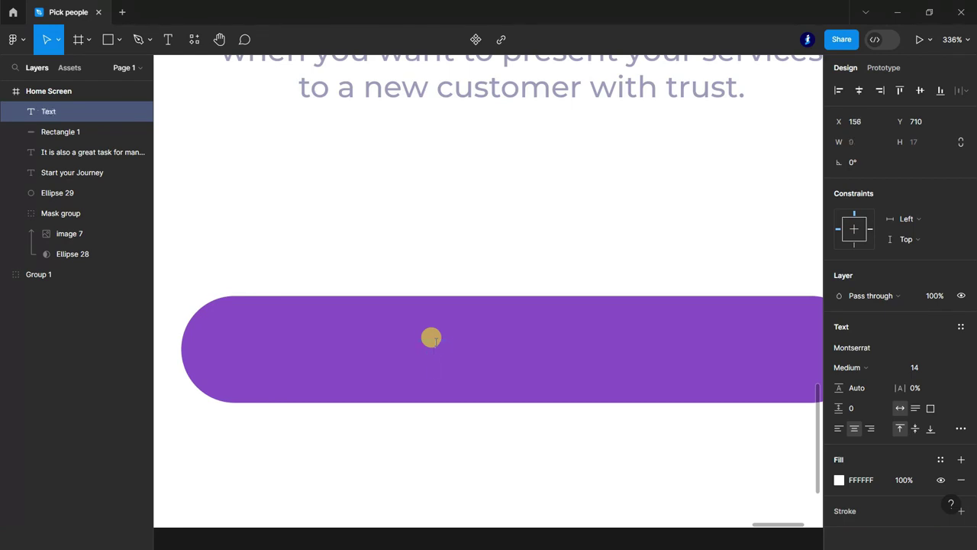
type("Get Started")
- Make the button label SemiBold size 16 and centre it on the button
key("ctrl+a")
left_click(951, 367)
left_click(938, 374)
left_click(853, 367)
left_click(877, 321)
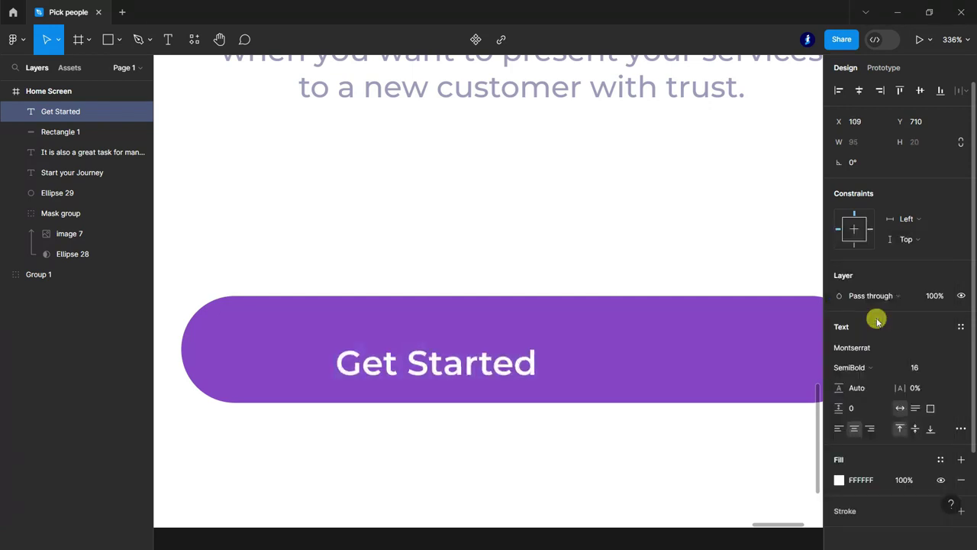
scroll(405, 404, "down", 5)
left_click(858, 90)
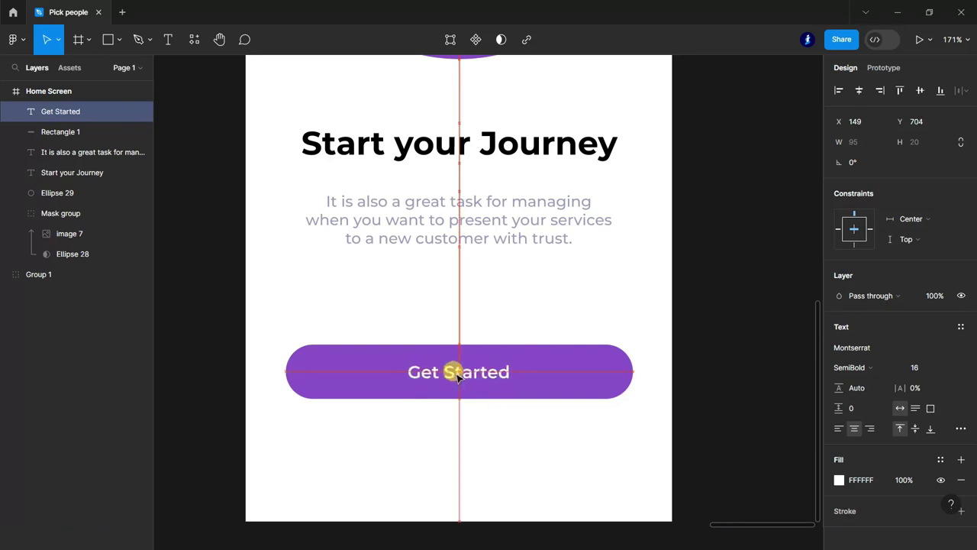
scroll(713, 421, "down", 1)
left_click(50, 134)
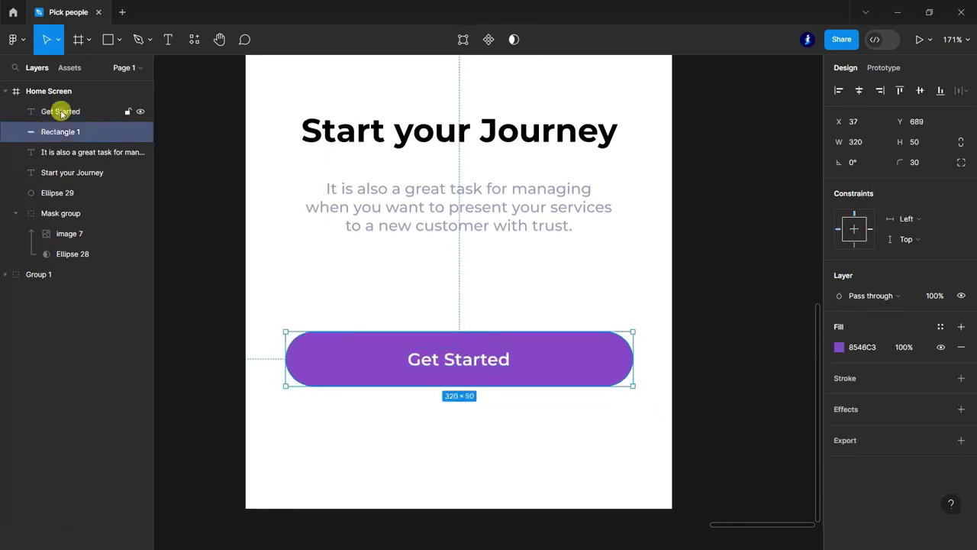
- Group the button label and rectangle and name the group Get Started
left_click(62, 112, "shift")
key("ctrl+g")
left_click(15, 112)
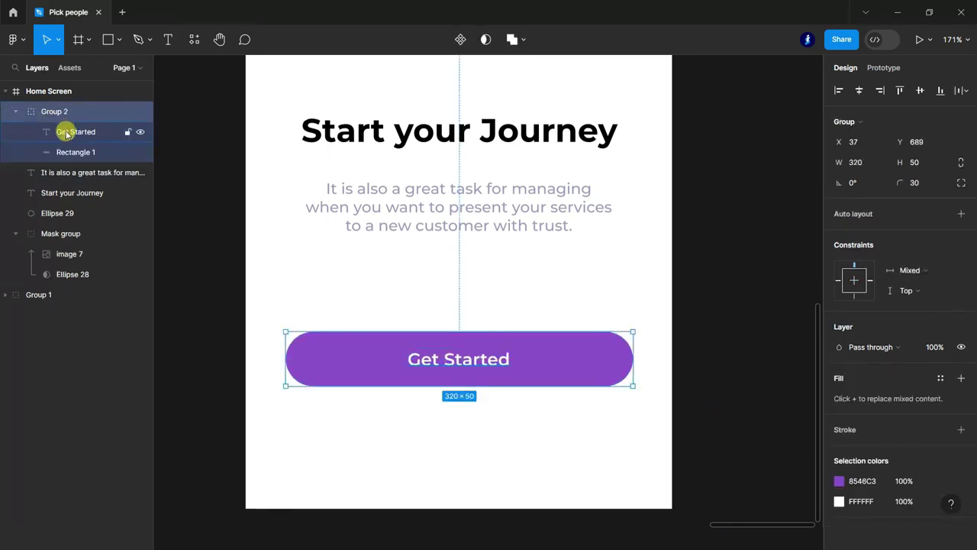
double_click(63, 131)
left_click(56, 112)
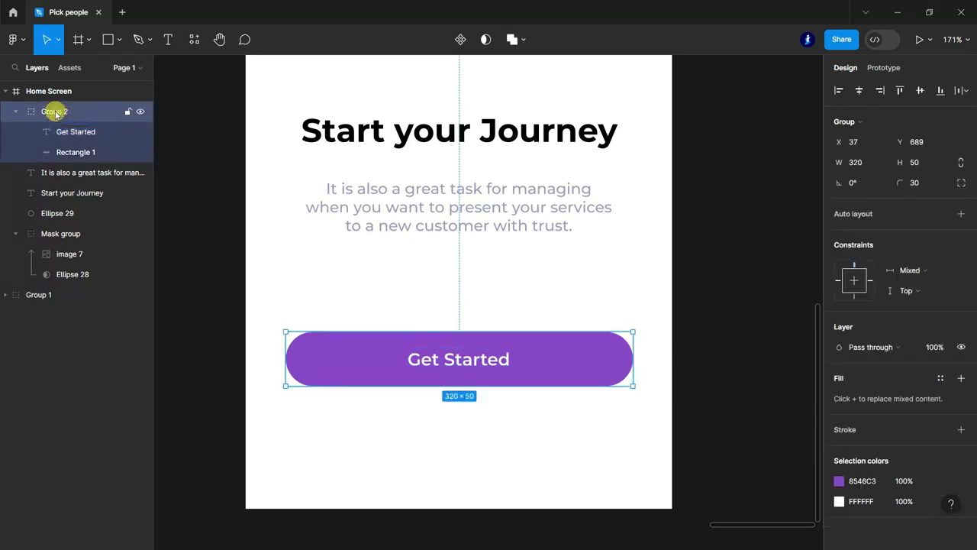
double_click(55, 113)
left_click(17, 112)
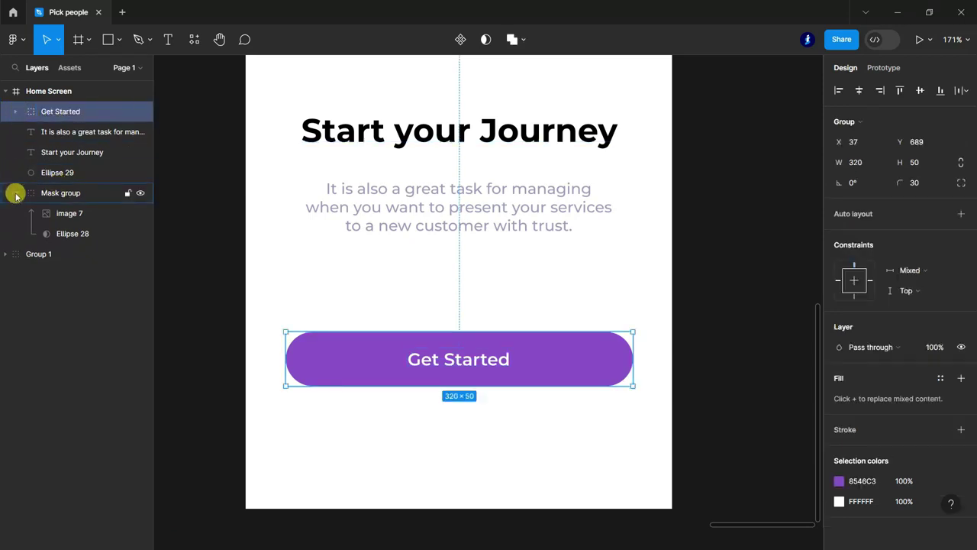
- Group Ellipse 29 with the mask group and name it Img
left_click(61, 189)
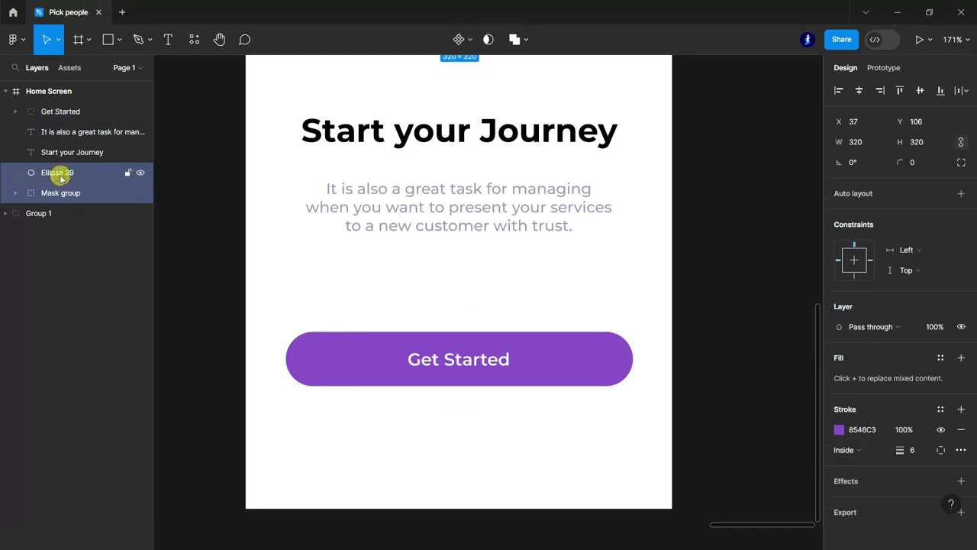
key("ctrl+g")
double_click(54, 172)
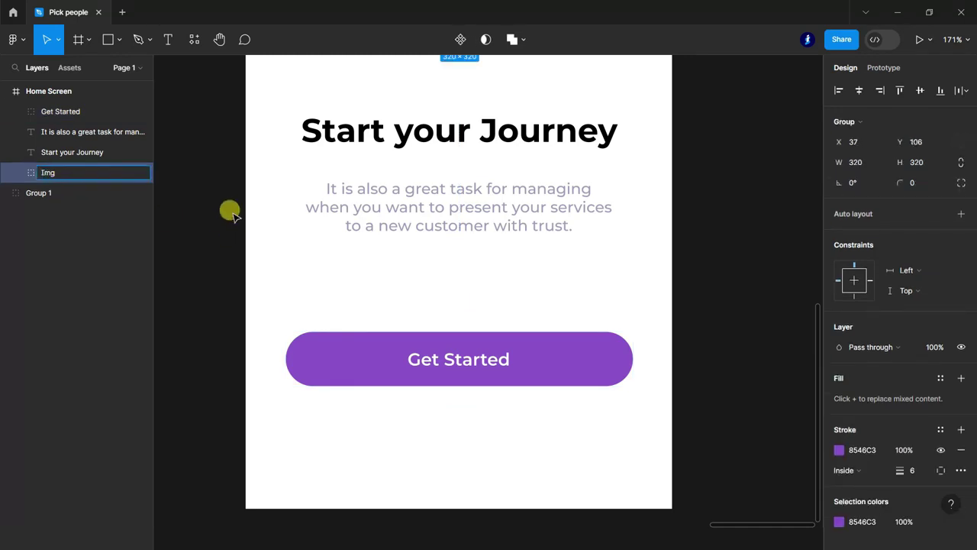
scroll(233, 214, "down", 3)
left_click(61, 112)
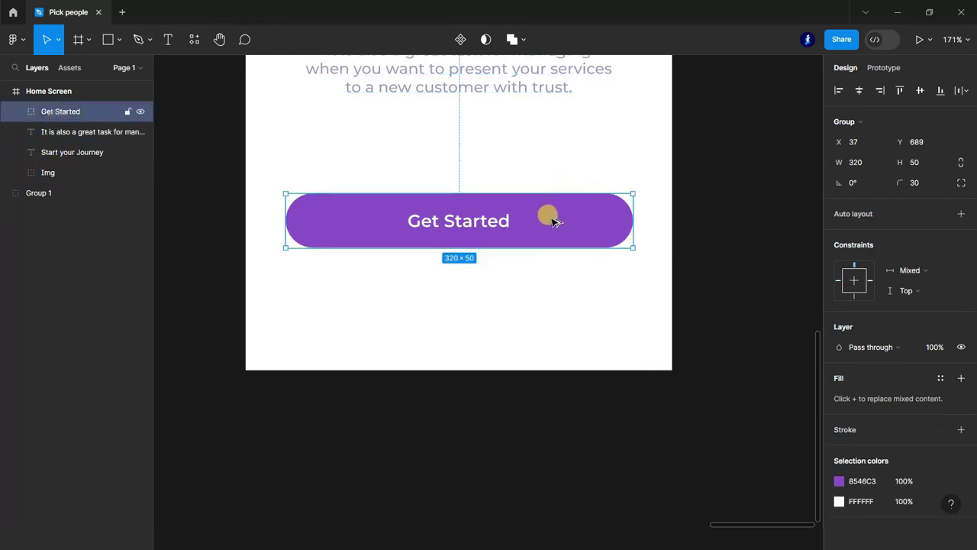
- Duplicate the Get Started button 15px below itself and shift both buttons slightly
left_click_drag(554, 221, 554, 289, "alt")
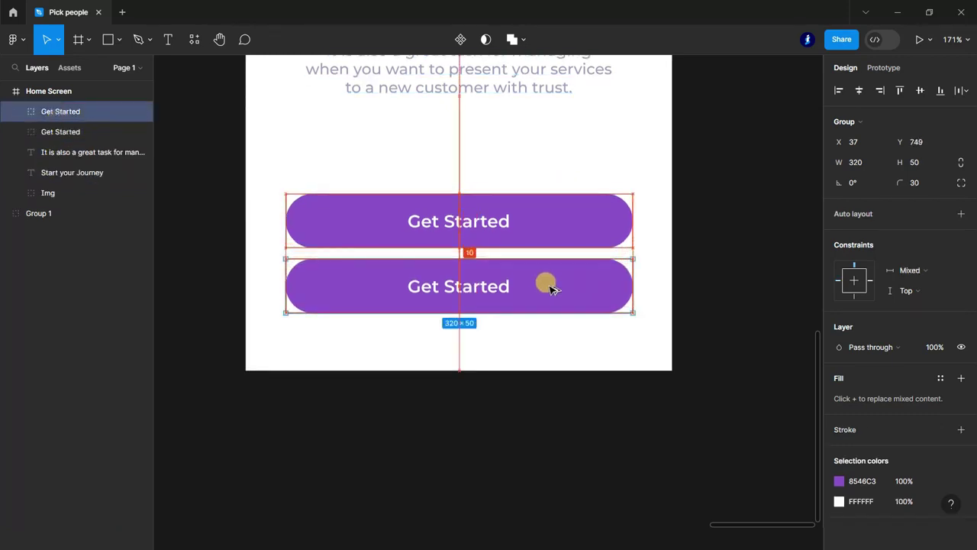
left_click_drag(549, 287, 550, 293)
left_click(88, 133, "shift")
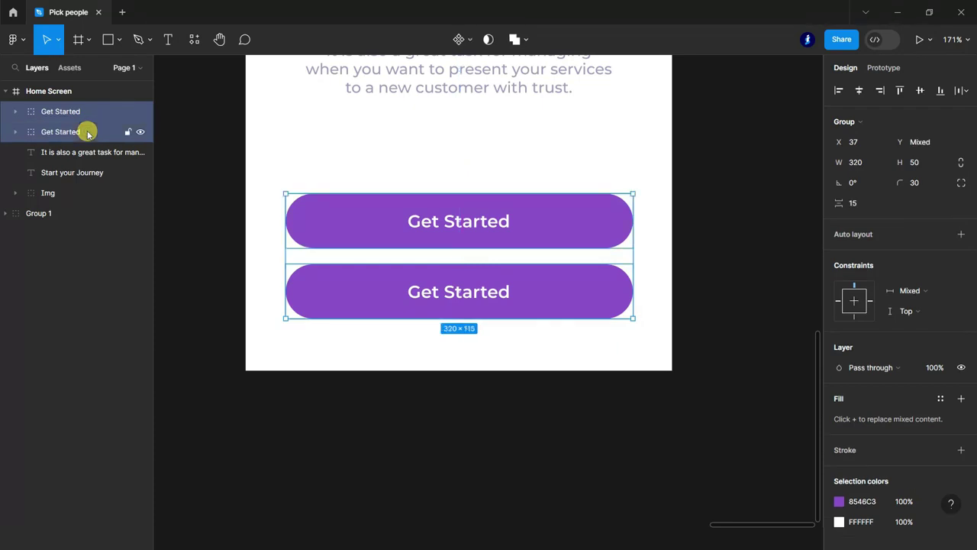
left_click_drag(563, 220, 563, 214)
left_click(748, 275)
- Change the copy's label to 'Maybe later!' in purple 8546C3
double_click(476, 286)
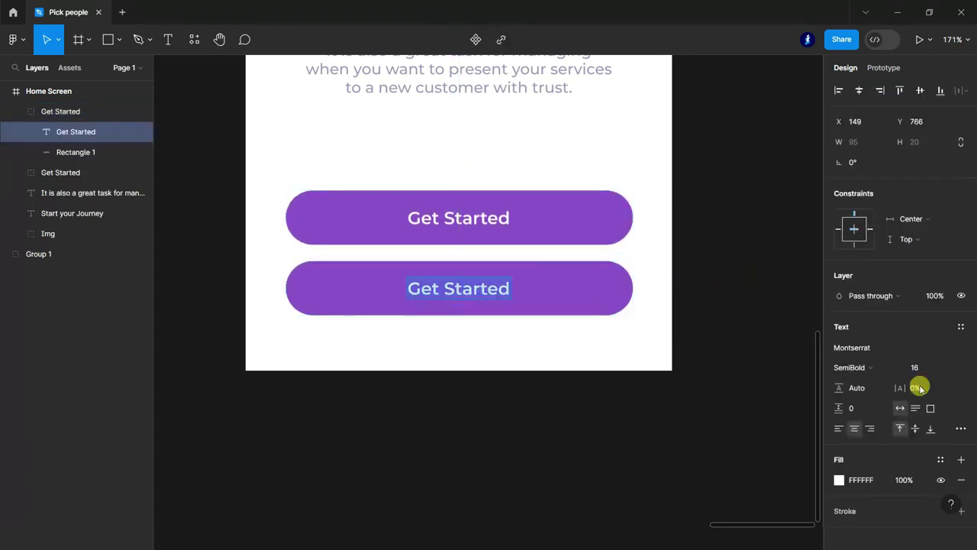
scroll(467, 283, "up", 5, "ctrl")
left_click_drag(393, 290, 571, 283)
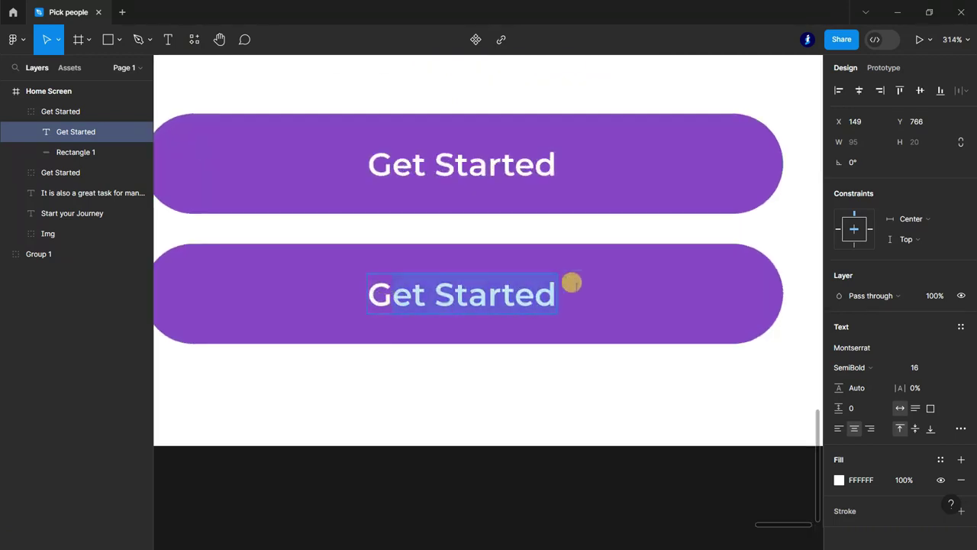
key("BackSpace")
key("BackSpace")
type("M")
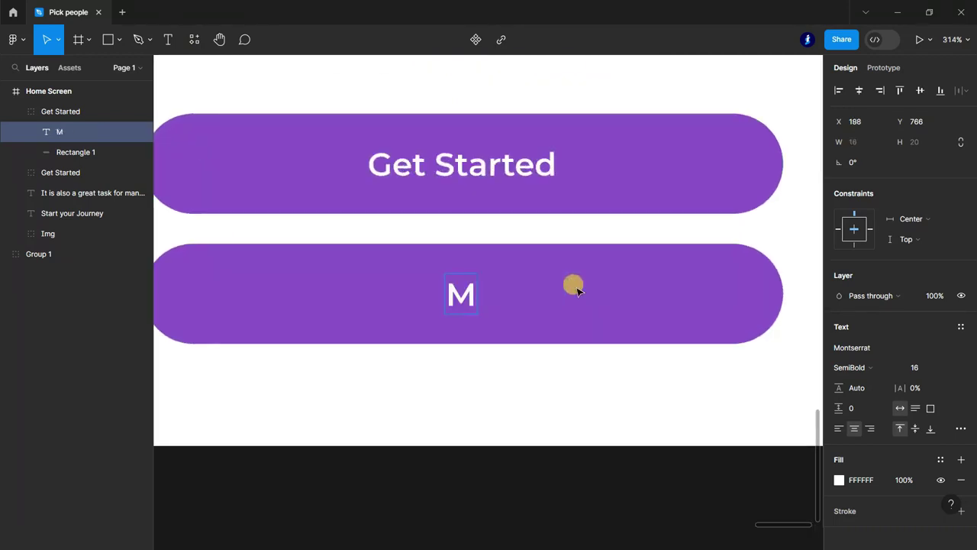
type("aybe later!")
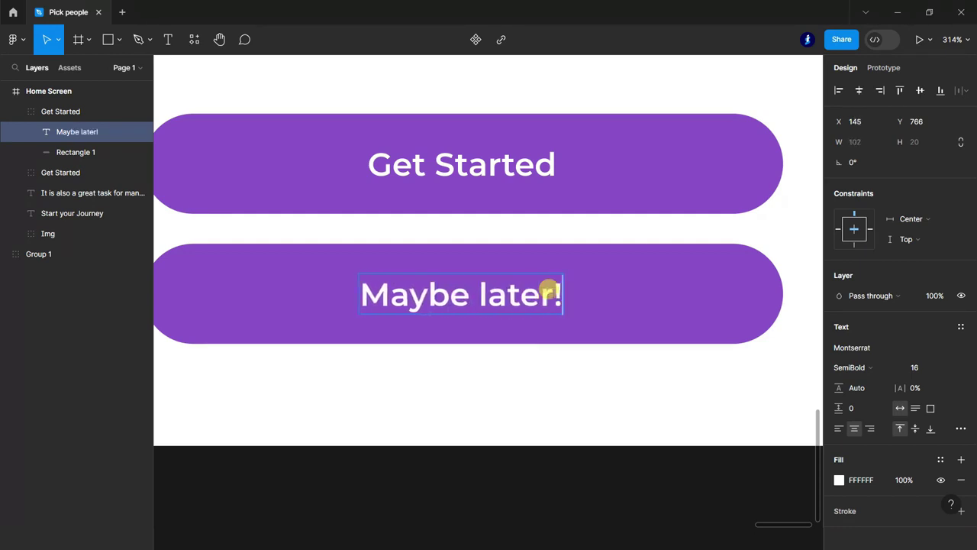
key("ctrl+a")
left_click(839, 480)
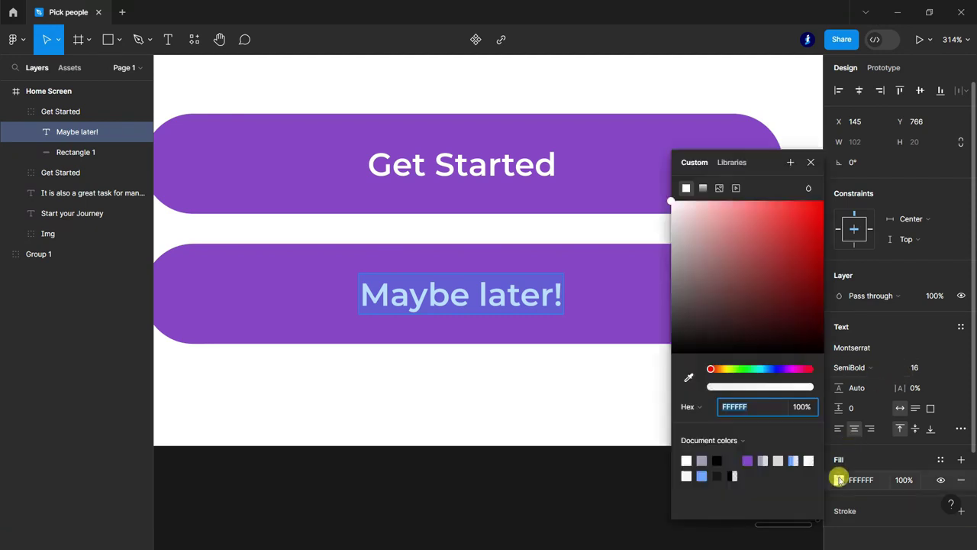
left_click(747, 461)
- Remove the second button's purple fill and give it a purple 8546C3 outline
left_click(628, 303)
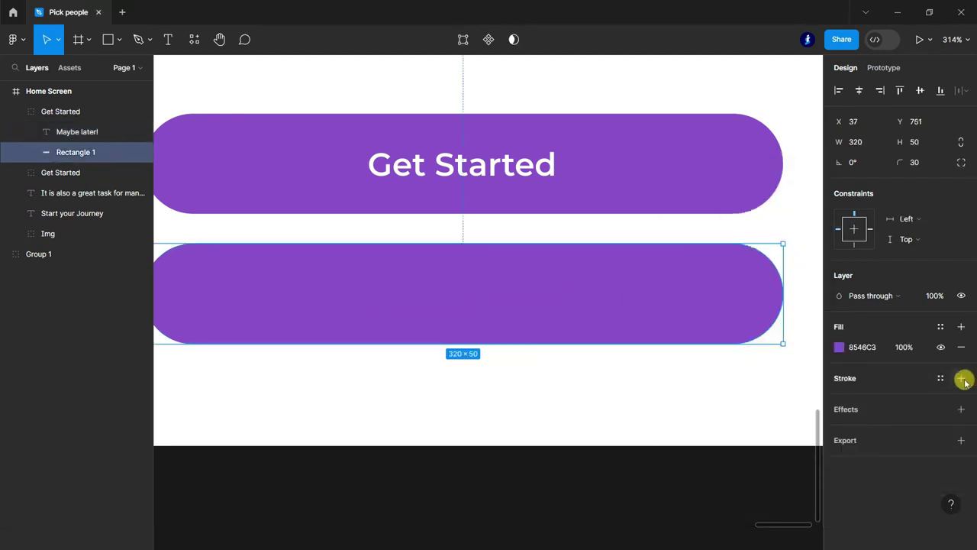
left_click(964, 381)
left_click(961, 346)
left_click(839, 377)
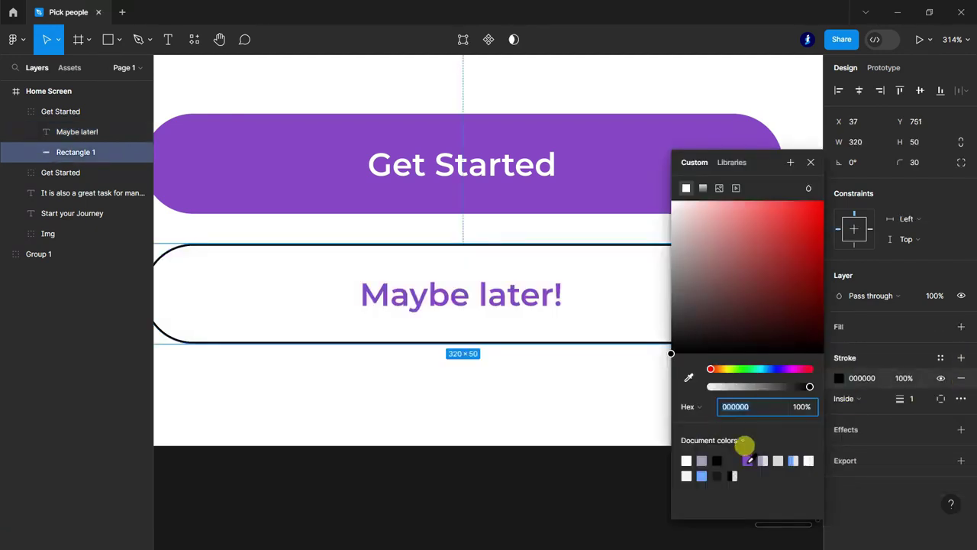
left_click(748, 461)
left_click(539, 491)
- Rename the button's layer group to 'Maybe later!' in Layers
scroll(560, 413, "down", 5)
scroll(653, 365, "down", 2)
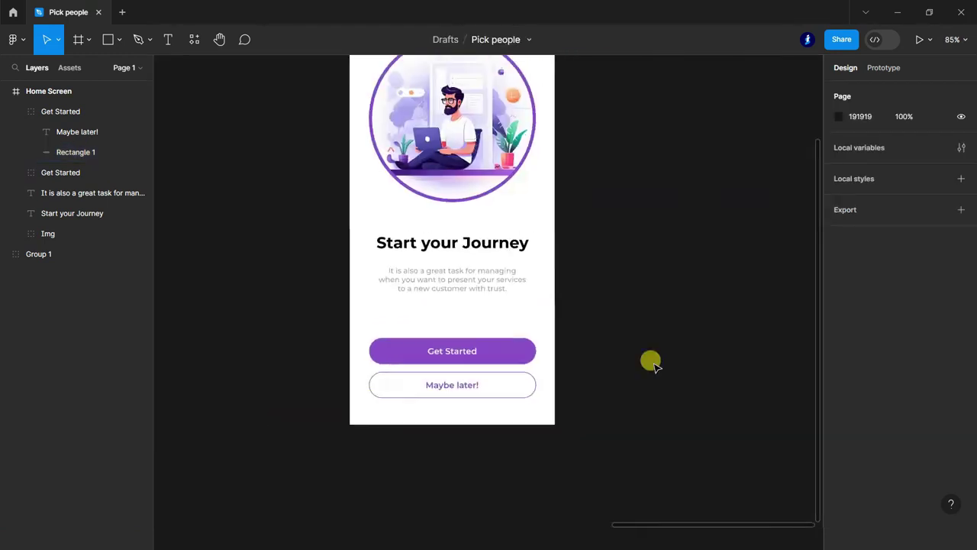
scroll(458, 366, "down", 3)
left_click(15, 112)
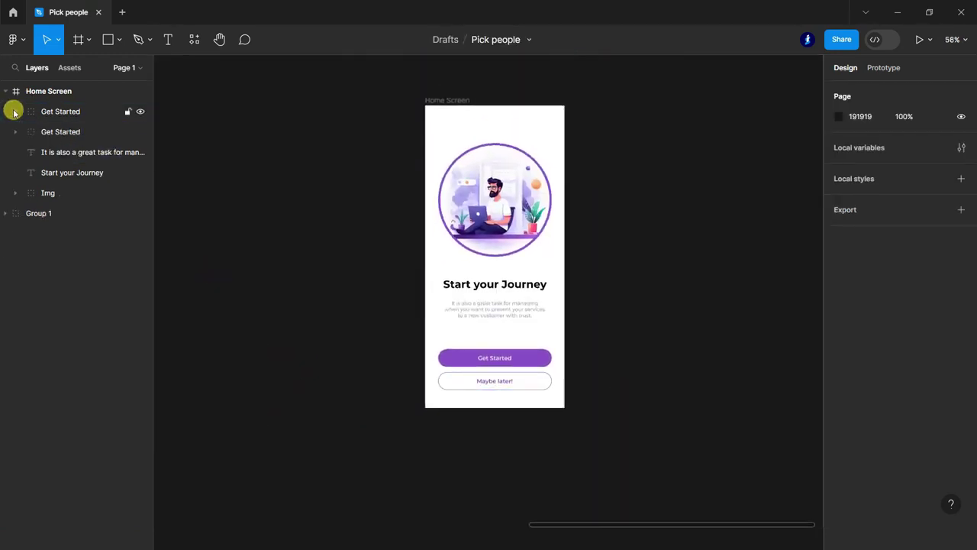
double_click(69, 132)
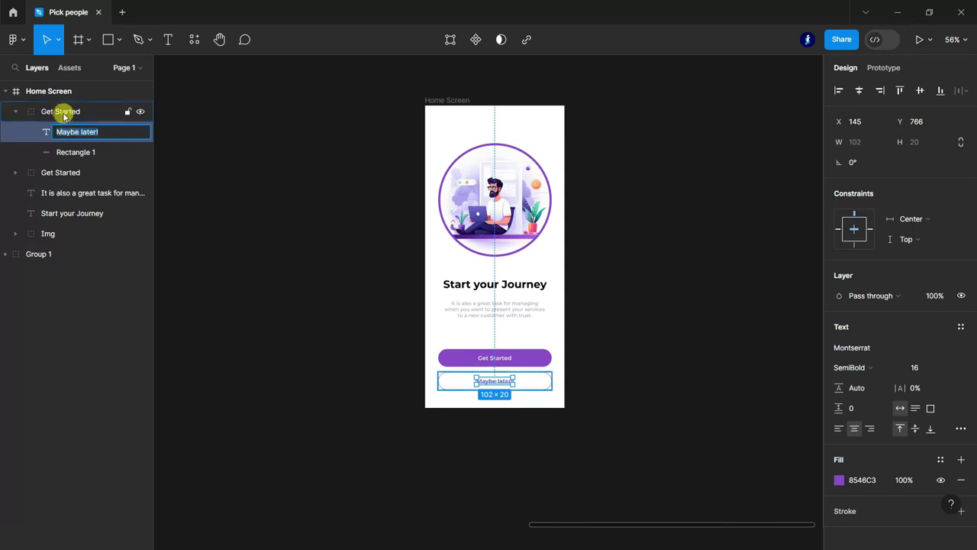
double_click(64, 113)
left_click(15, 111)
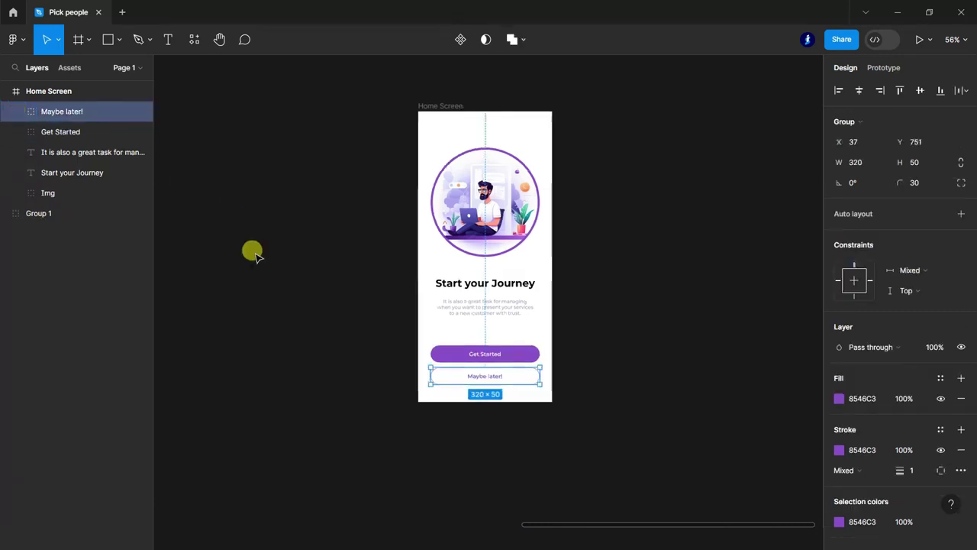
left_click(573, 462)
scroll(583, 460, "down", 2)
scroll(695, 306, "up", 1)
scroll(696, 336, "up", 1)
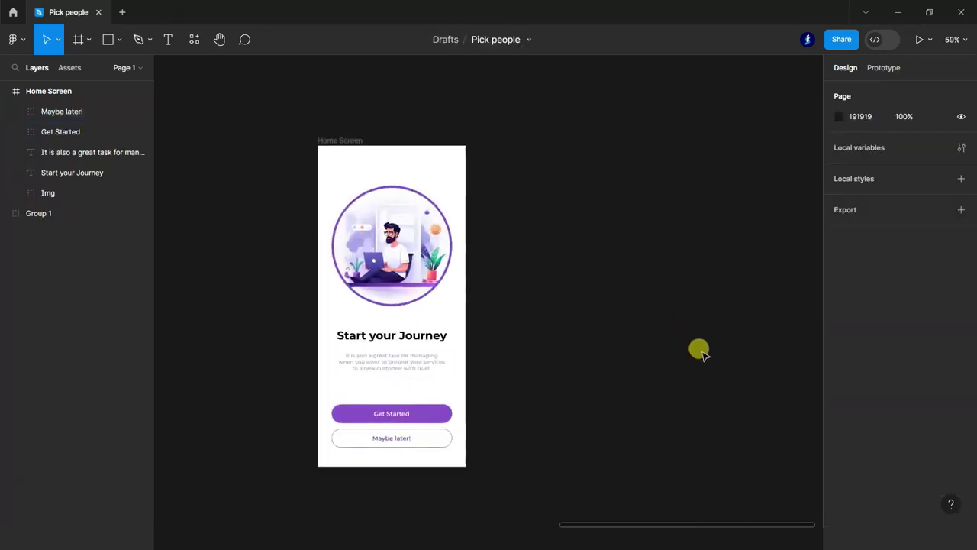
- Duplicate the Home Screen frame beside the original
left_click(6, 91)
left_click(54, 93)
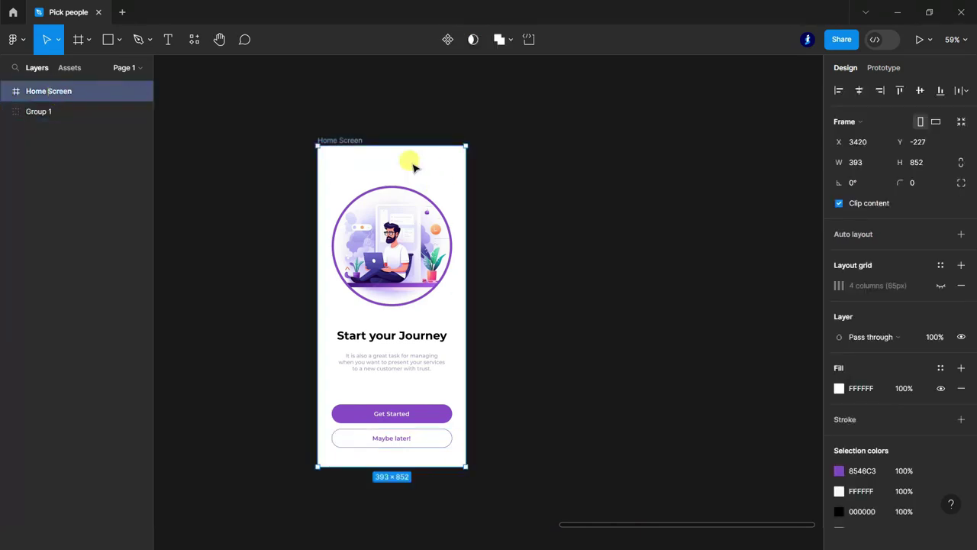
left_click_drag(413, 166, 588, 167)
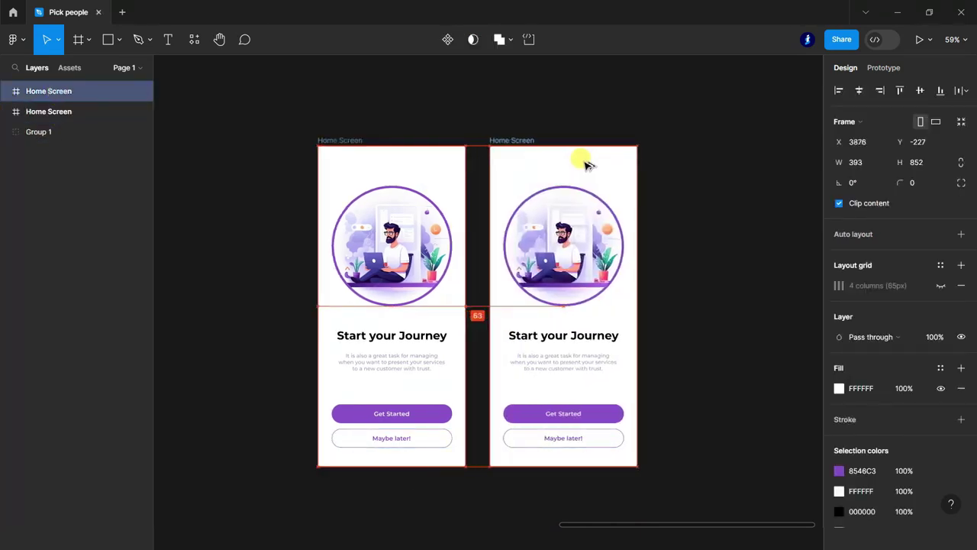
left_click(726, 372)
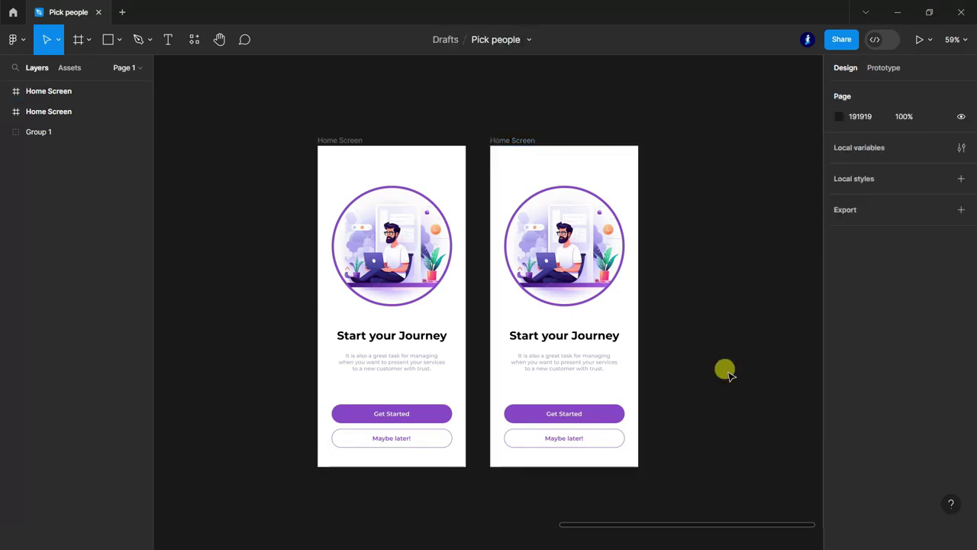
- Delete the Img illustration group from the copy and name the frame 'Pick your people'
scroll(436, 315, "up", 2)
left_click(611, 242, "ctrl")
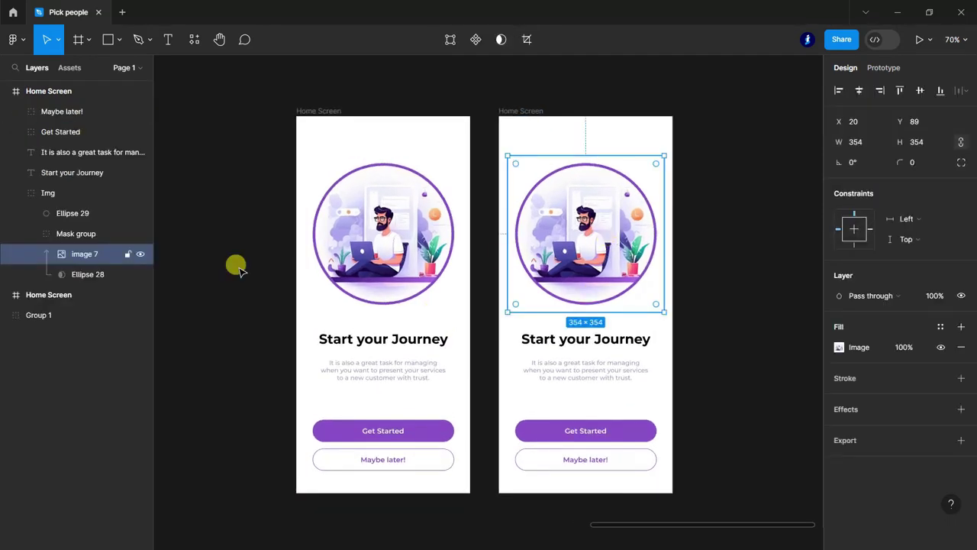
left_click(52, 194)
key("Delete")
left_click(47, 91)
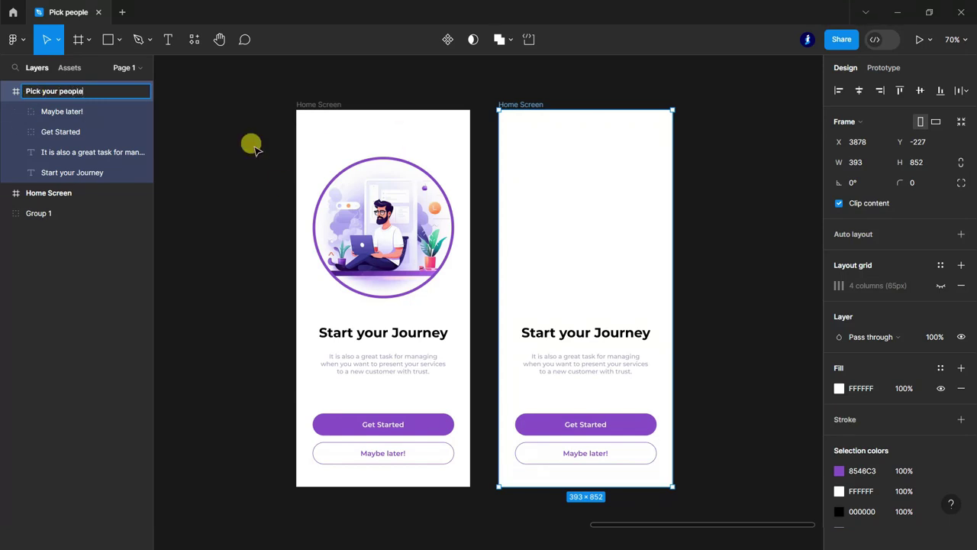
left_click(252, 147)
left_click(114, 39)
- Draw a short line at the frame's top-left with round start/end caps and 2px stroke
left_click(53, 84)
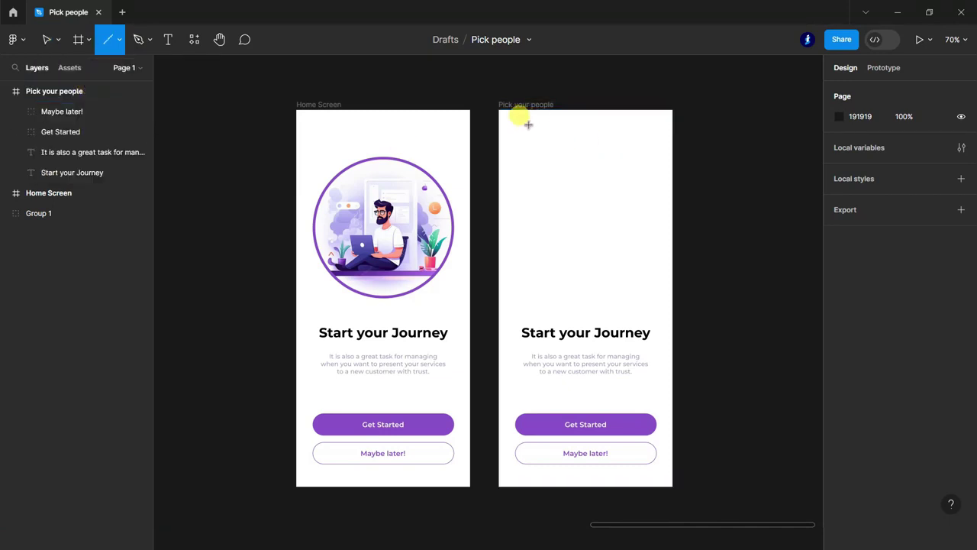
scroll(528, 124, "up", 3)
scroll(534, 128, "up", 3)
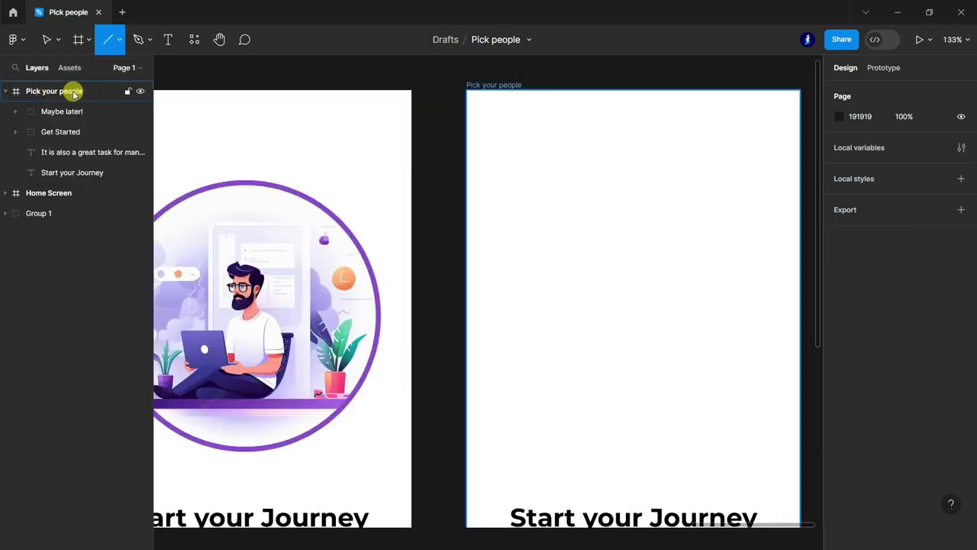
left_click(74, 91)
left_click(941, 284)
scroll(535, 130, "up", 6)
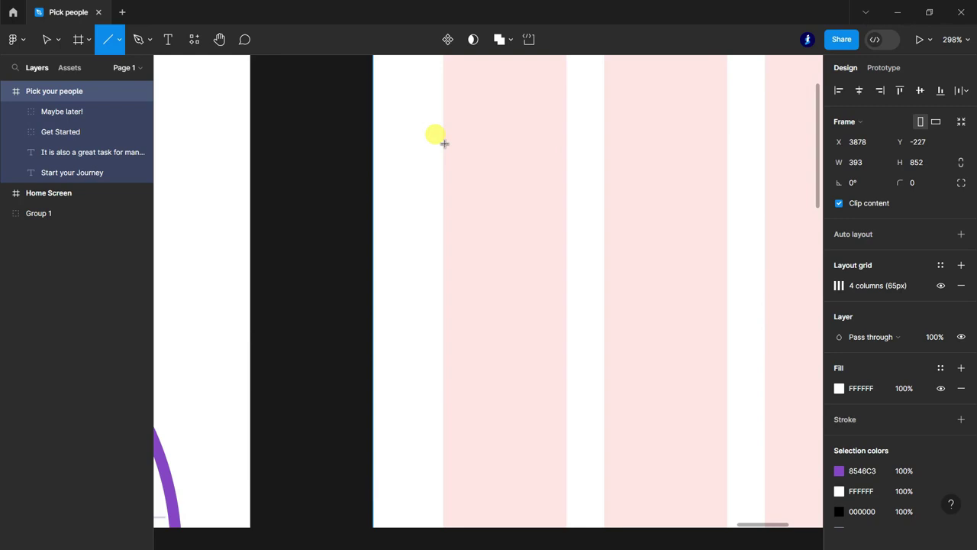
left_click_drag(445, 143, 496, 145)
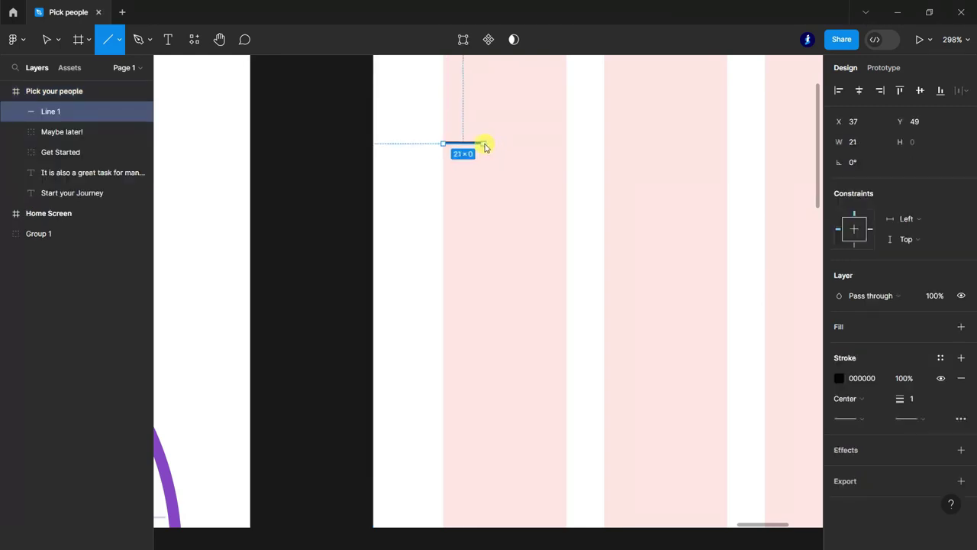
scroll(469, 143, "up", 6)
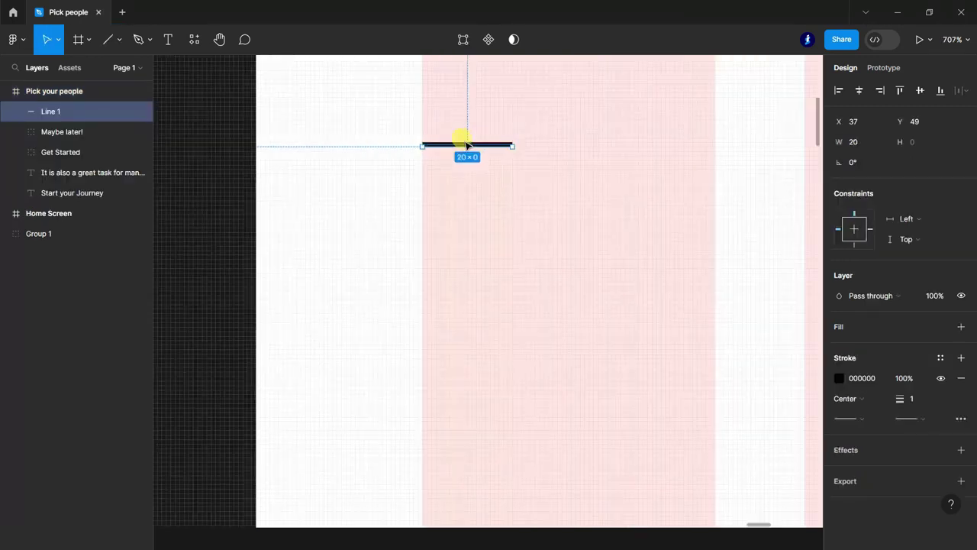
left_click(926, 424)
left_click(874, 496)
left_click(862, 418)
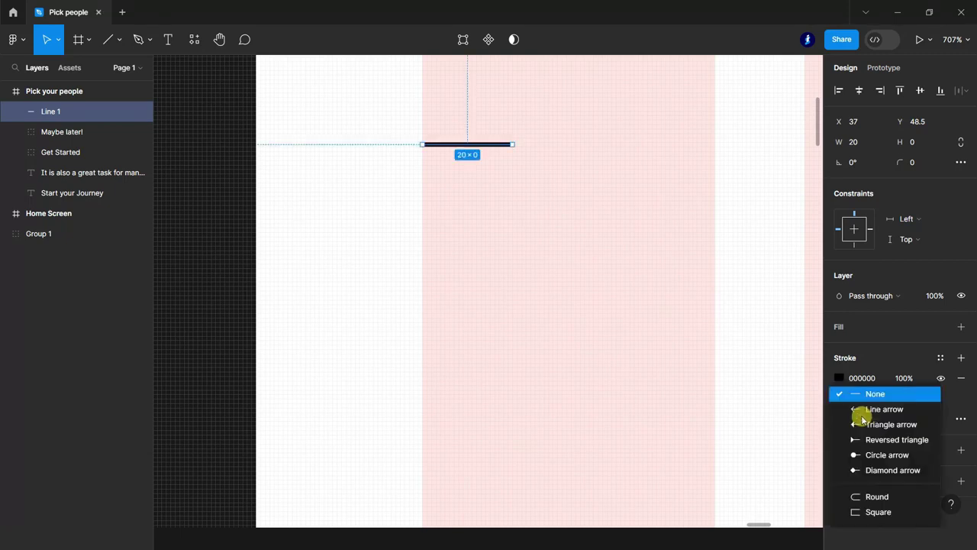
left_click(877, 496)
left_click(919, 407)
type("2")
- Copy the line twice below it and even out the spacing of the three lines
left_click_drag(463, 145, 470, 177)
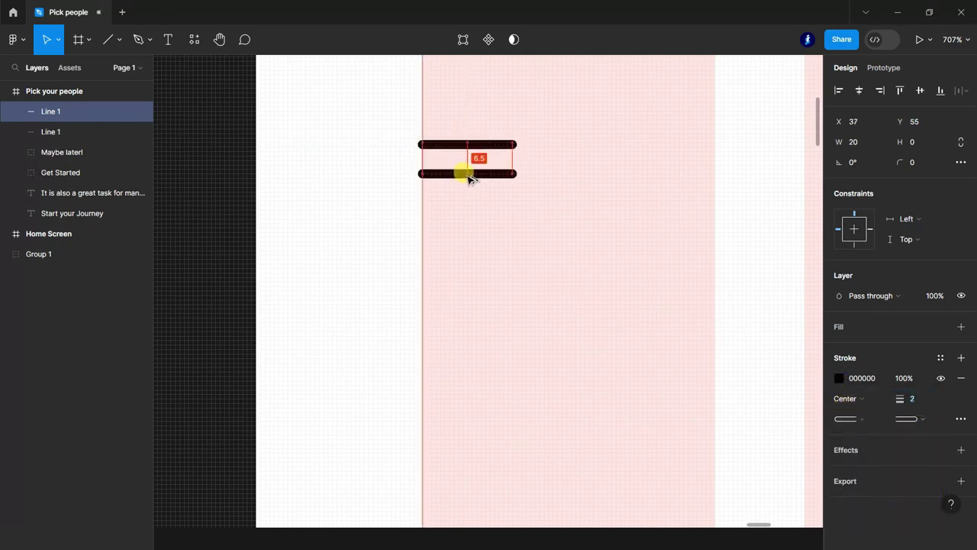
scroll(466, 164, "up", 3)
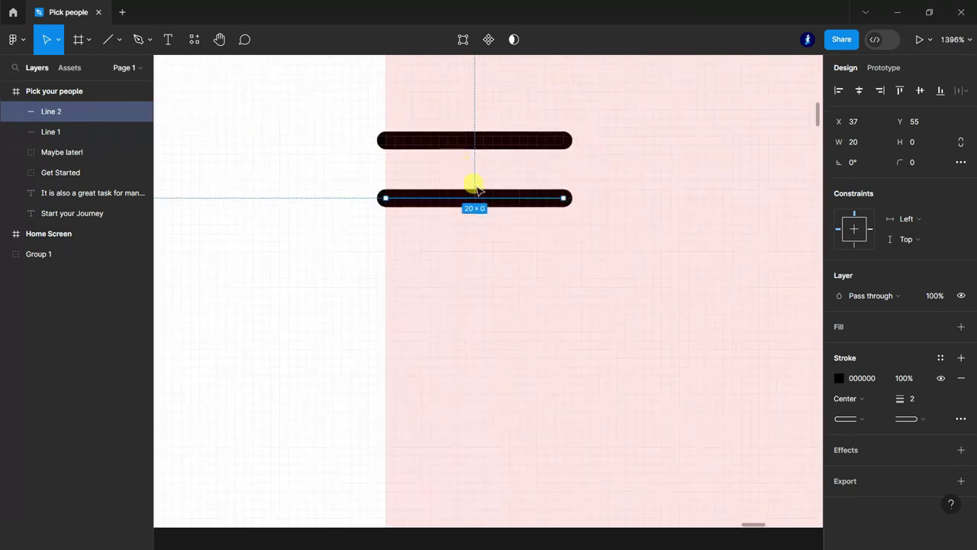
left_click_drag(476, 189, 489, 251)
left_click(491, 142)
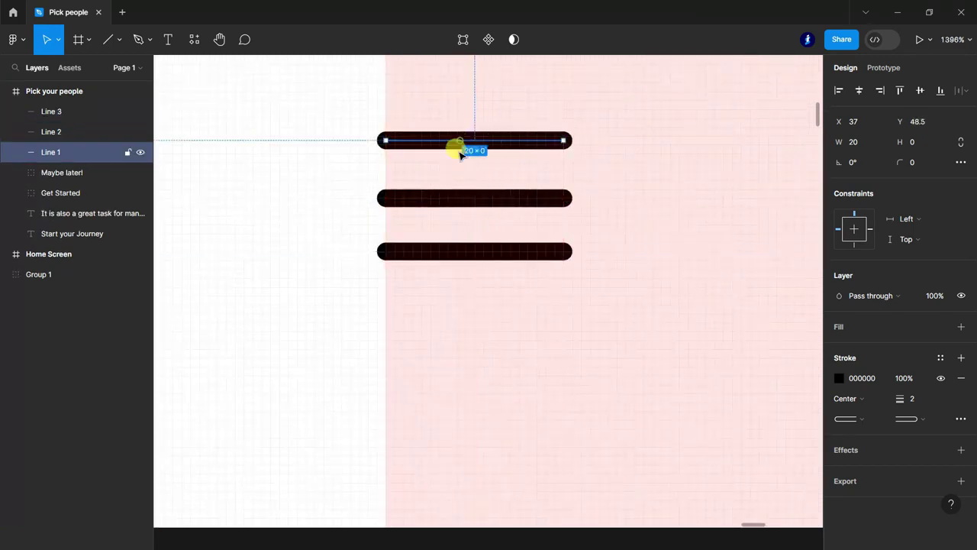
left_click_drag(460, 155, 460, 148)
scroll(473, 162, "down", 5)
scroll(534, 206, "down", 5)
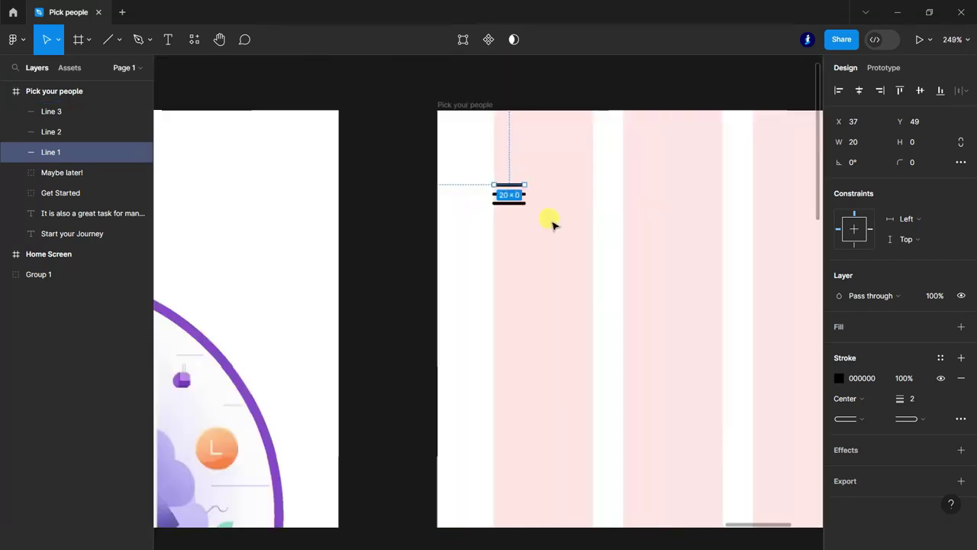
scroll(588, 219, "down", 3)
left_click(745, 271)
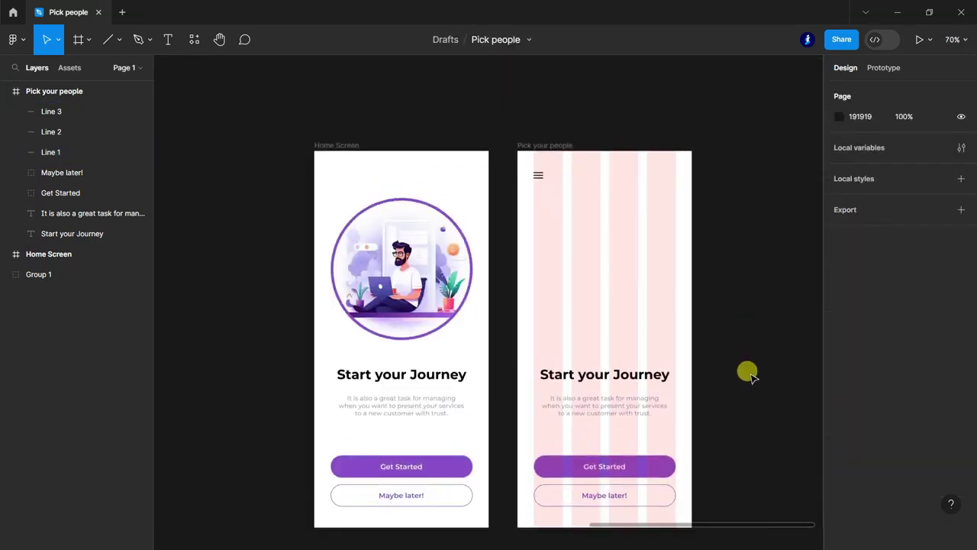
- Move the Start your Journey heading up near the top of the copied frame
left_click(643, 382)
left_click_drag(617, 377, 617, 216)
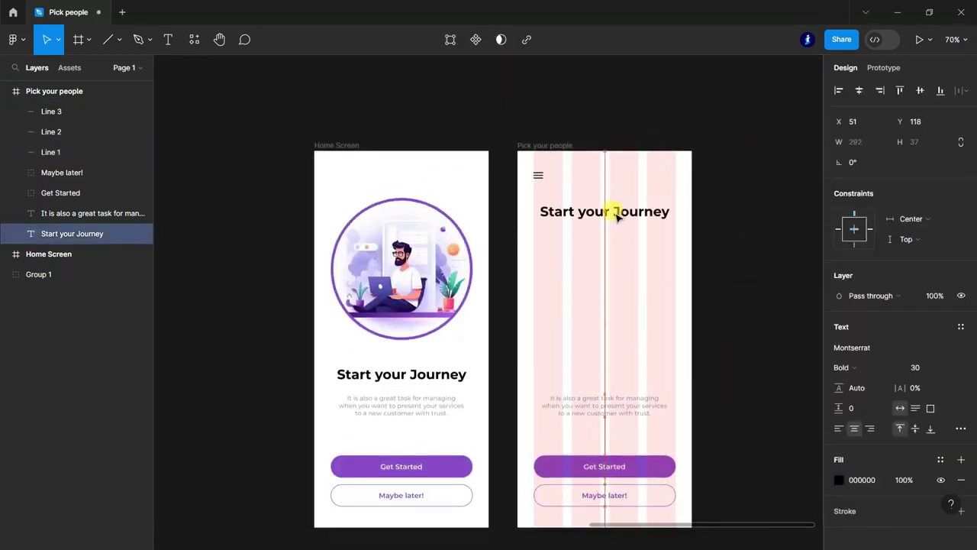
key("Up")
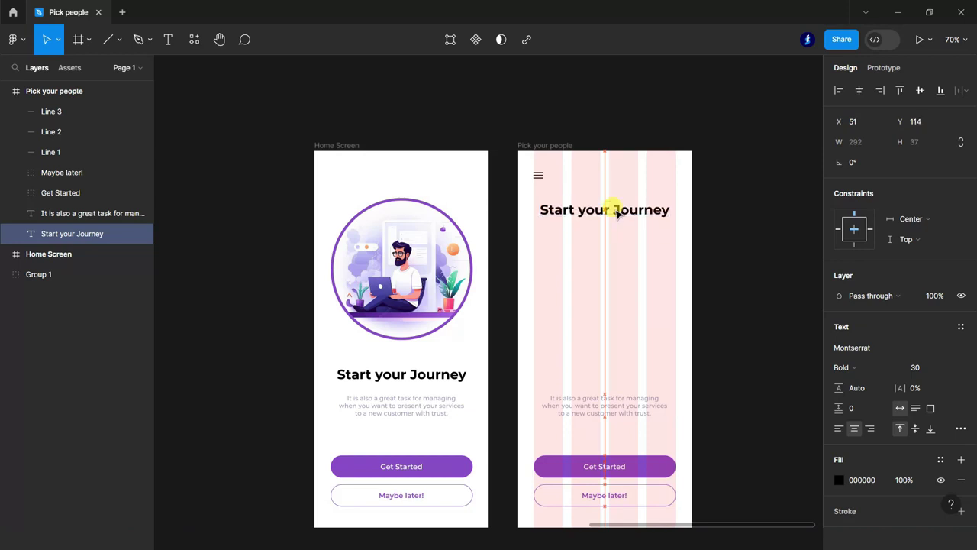
scroll(617, 210, "up", 5)
- Replace the heading text with 'Pick your people', fixing the 'peolpe' typo
double_click(370, 243)
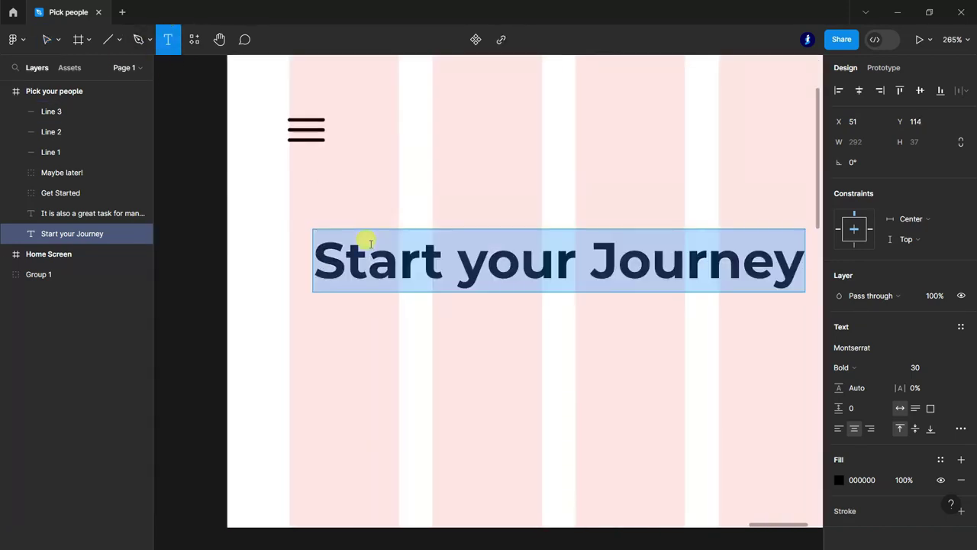
scroll(370, 243, "down", 1)
left_click(527, 260)
key("ctrl+a")
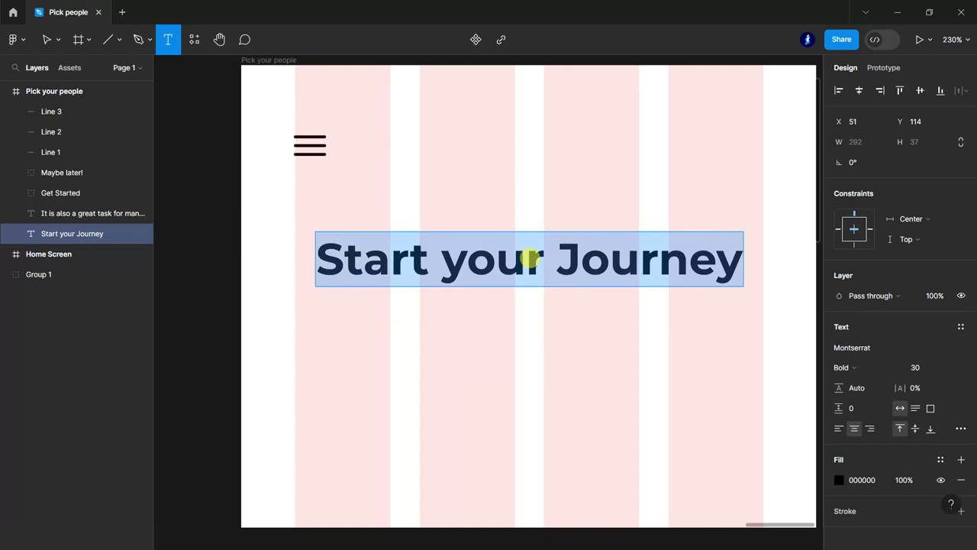
type("Pick your ")
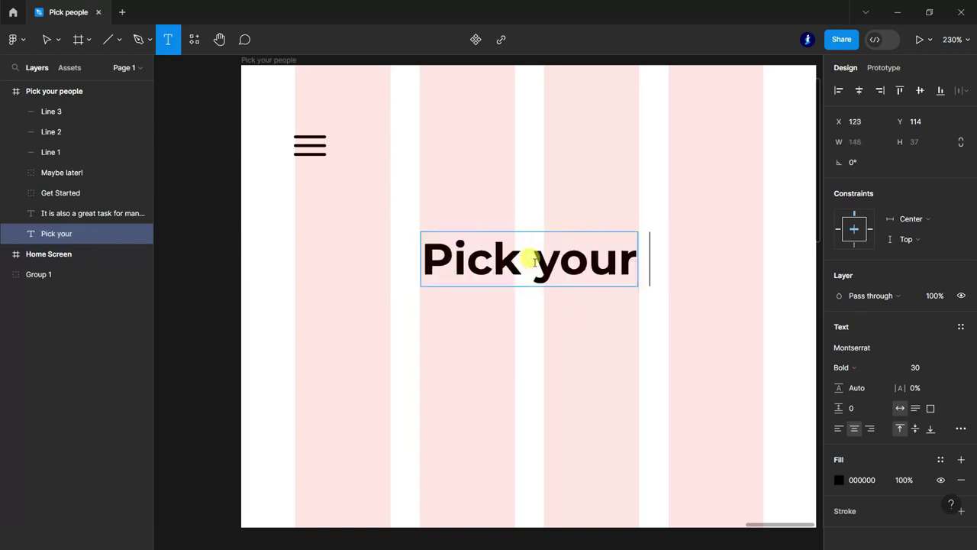
type("peolpe")
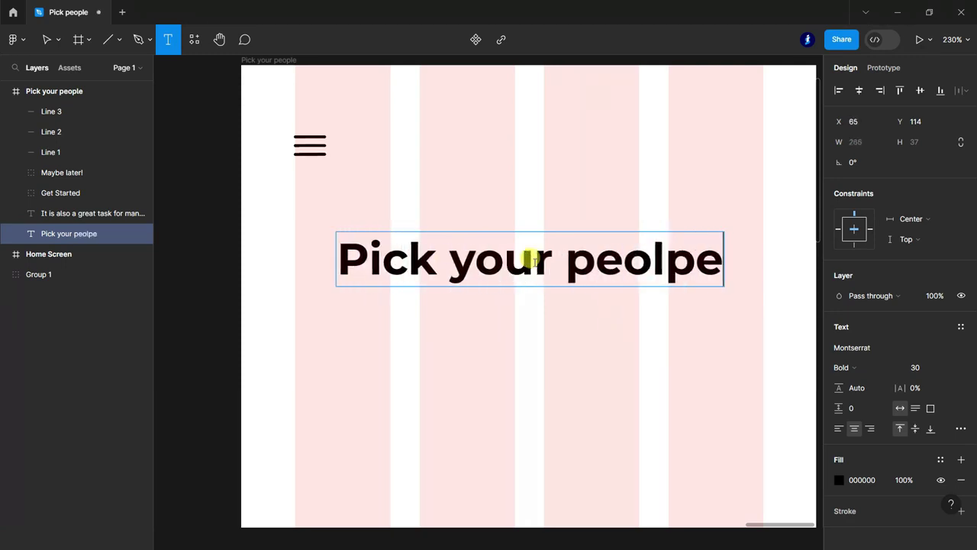
scroll(477, 255, "down", 1)
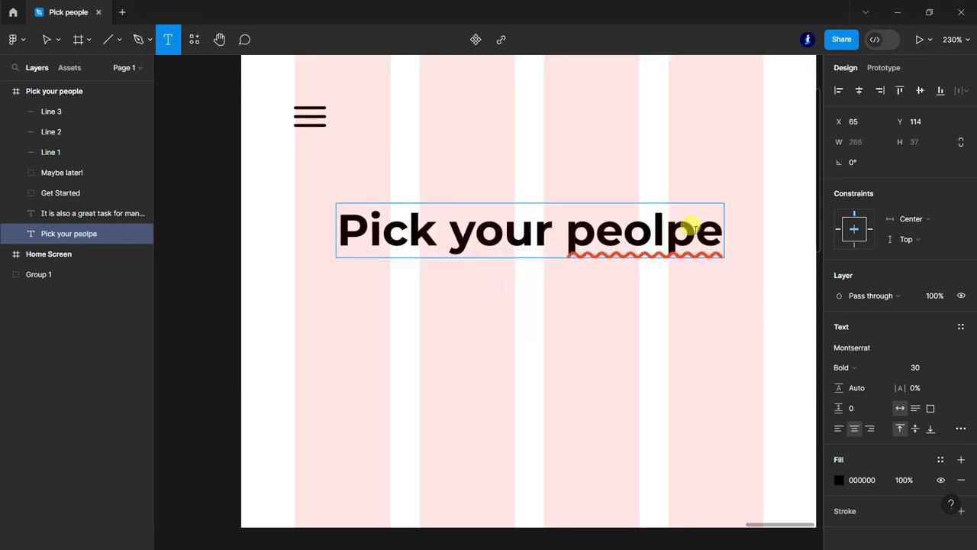
left_click(691, 229)
key("BackSpace")
type("p")
key("Escape")
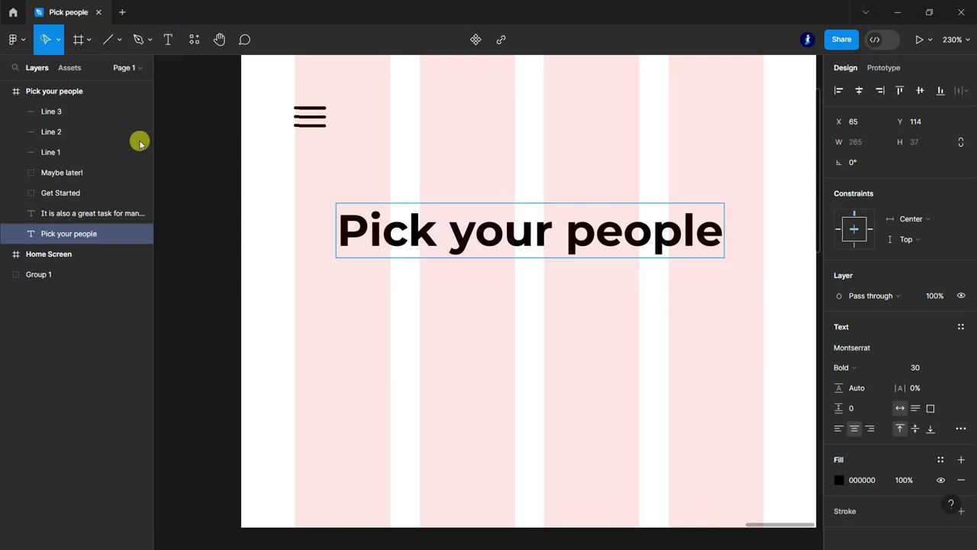
- Capitalise People so the heading reads 'Pick your People'
scroll(458, 238, "down", 1)
key("Return")
left_click(578, 233)
type("P")
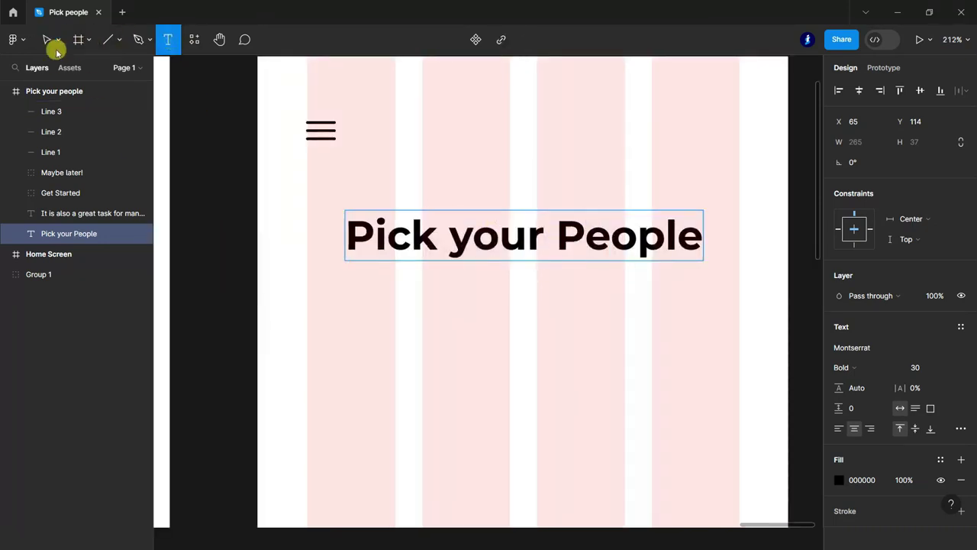
left_click(46, 39)
- Set the heading font size to 24 and centre it horizontally
key("ctrl+a")
left_click(949, 371)
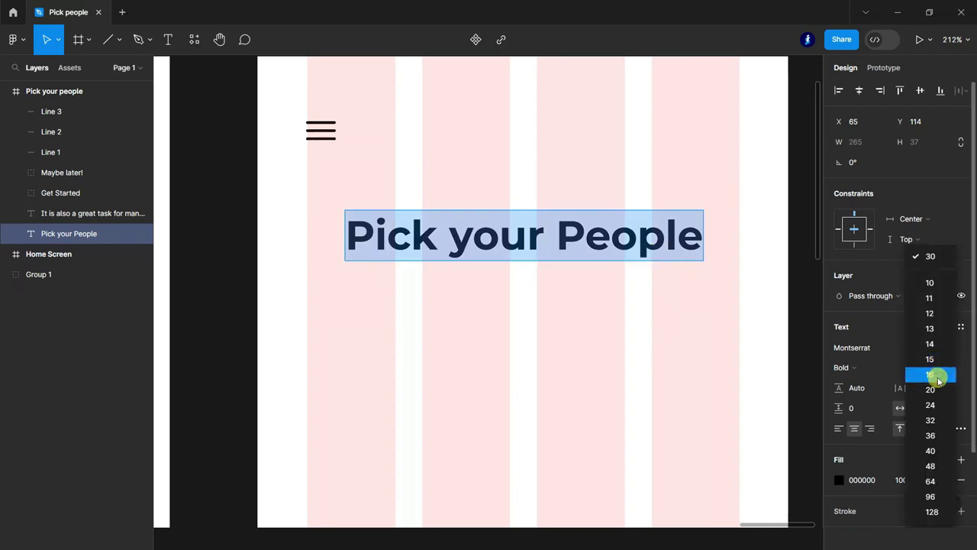
key("Escape")
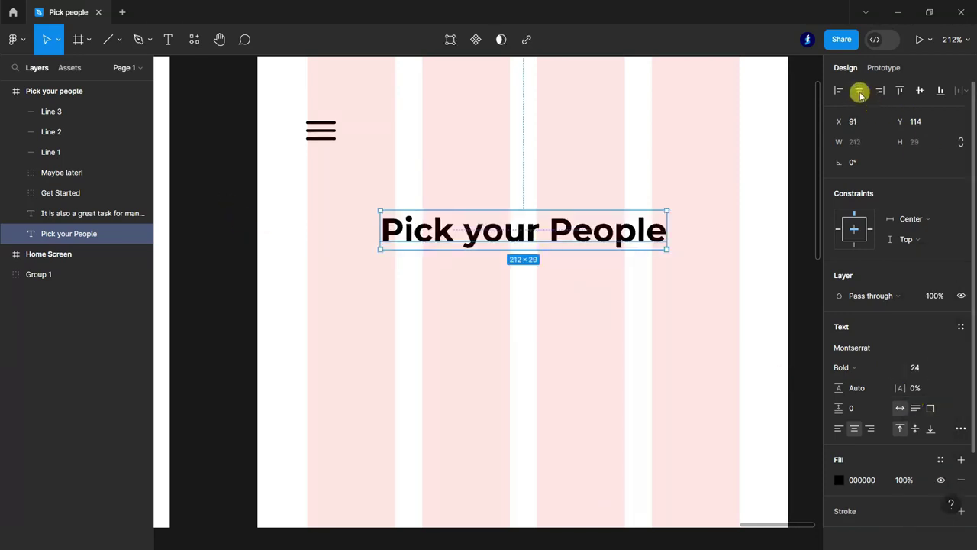
left_click(505, 341)
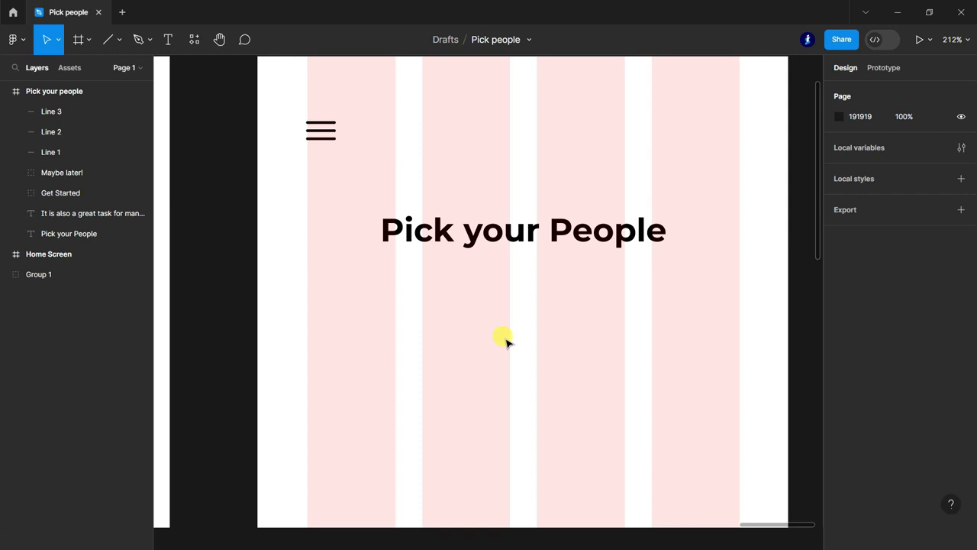
- Hide the frame's layout grid and group the three menu lines
double_click(52, 91)
left_click(942, 286)
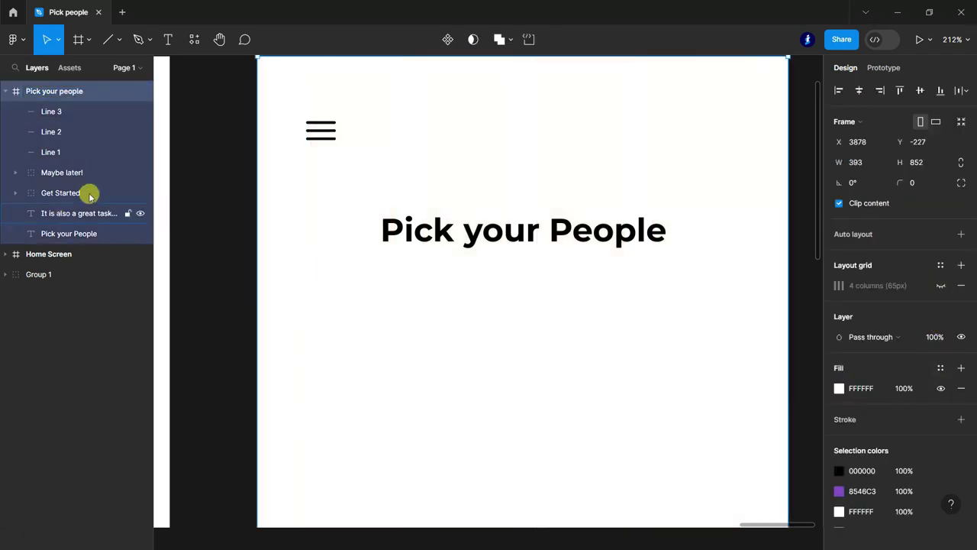
left_click(62, 146)
left_click(74, 132, "shift")
left_click(71, 116, "shift")
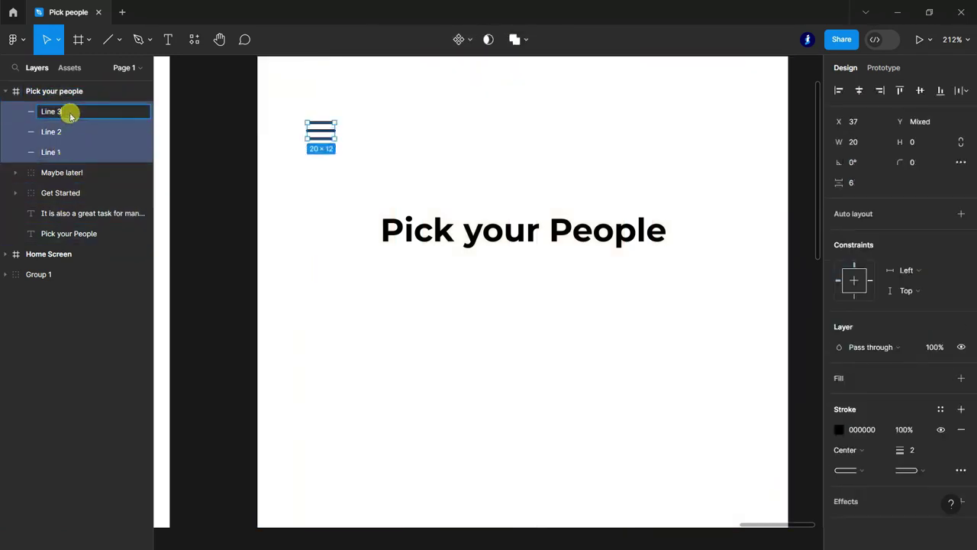
key("ctrl+g")
- Paste the two-line subtitle as a text box centred under the heading
left_click(168, 39)
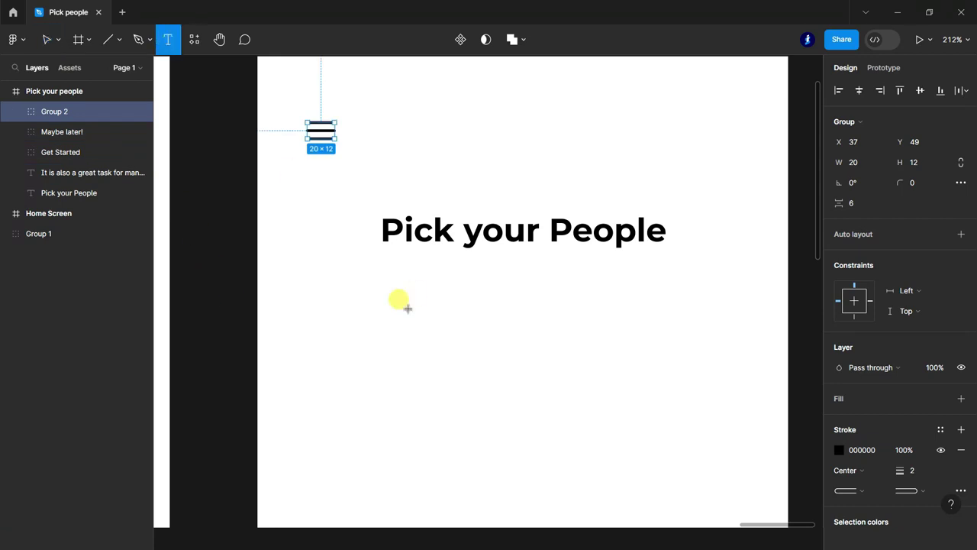
left_click(405, 306)
type("To immediately add colleagues it is best to make listing")
left_click_drag(388, 327, 504, 302)
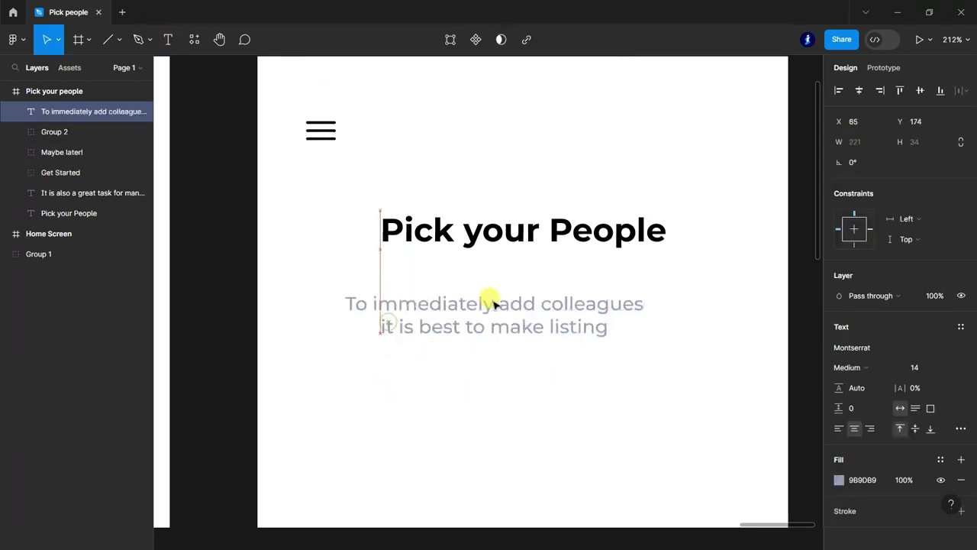
scroll(503, 298, "down", 1)
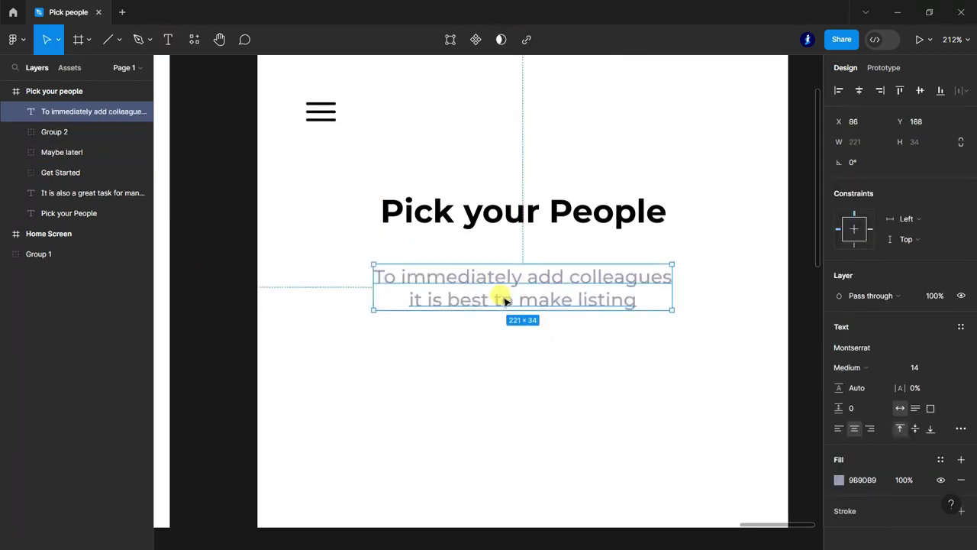
left_click(188, 343)
scroll(585, 384, "down", 3)
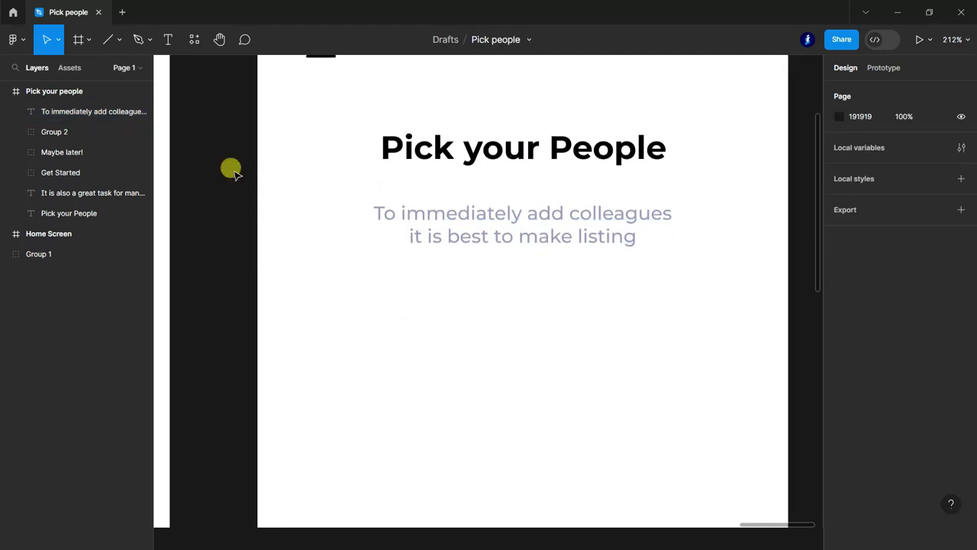
- Add a text layer '1' near the left edge of the screen
left_click(168, 39)
scroll(358, 305, "up", 3)
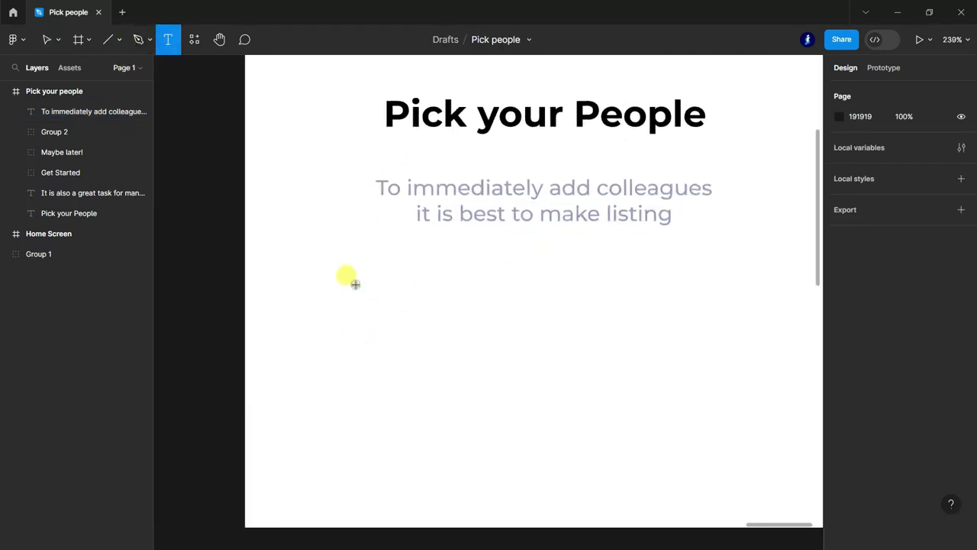
left_click(356, 284)
type("1")
left_click_drag(356, 304, 322, 326)
- Align the 1 with the first grid column and colour it grey 9B9DB9
left_click(48, 91)
left_click(942, 287)
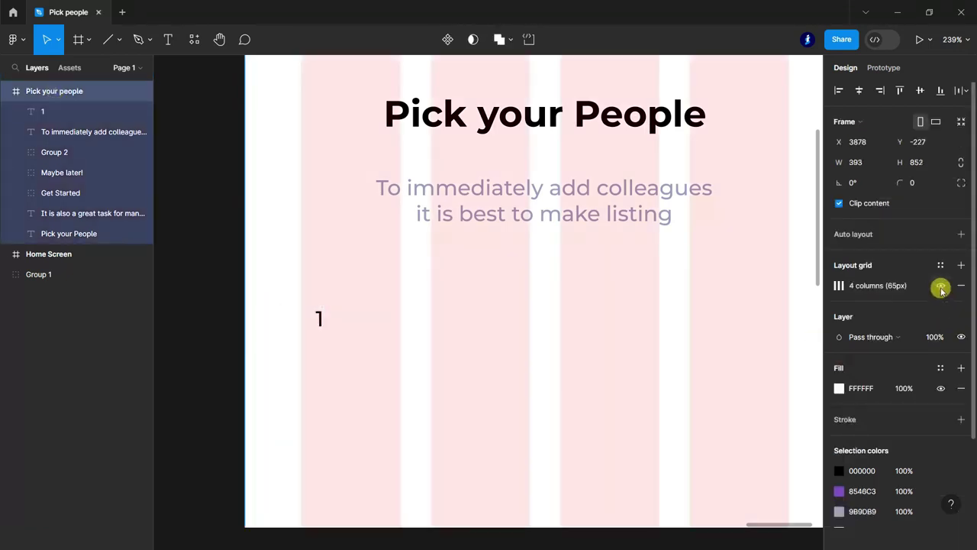
scroll(318, 320, "up", 3)
left_click(318, 320)
mouse_move(318, 321)
left_mouse_down()
mouse_move(329, 334)
mouse_move(303, 325)
left_mouse_up()
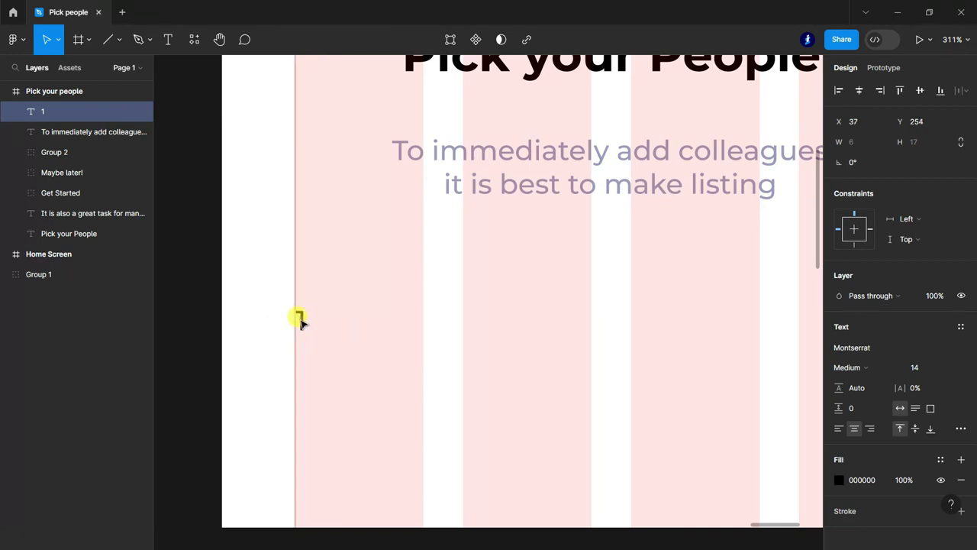
left_click(839, 479)
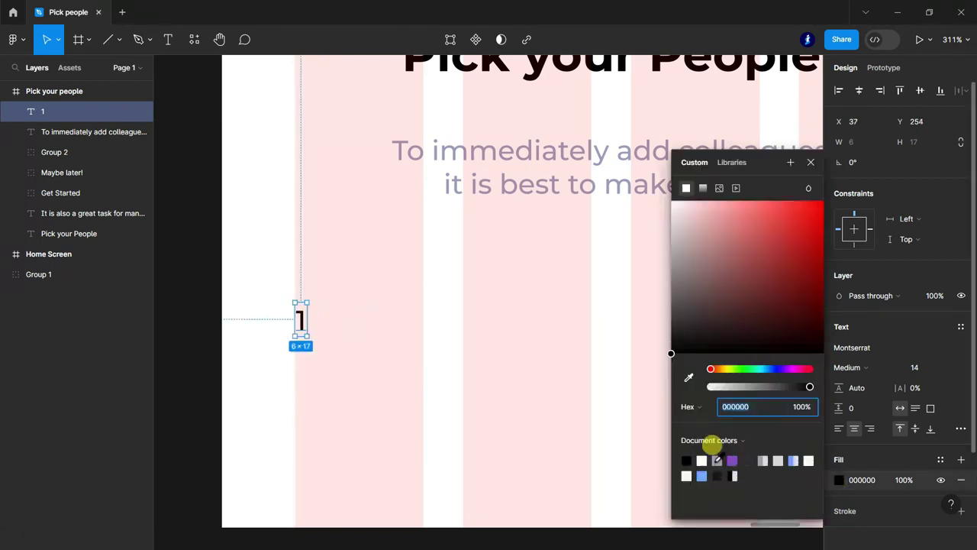
left_click(717, 460)
left_click(811, 163)
- Delete the leftover descriptive paragraph and hide the layout grid
scroll(595, 284, "down", 10)
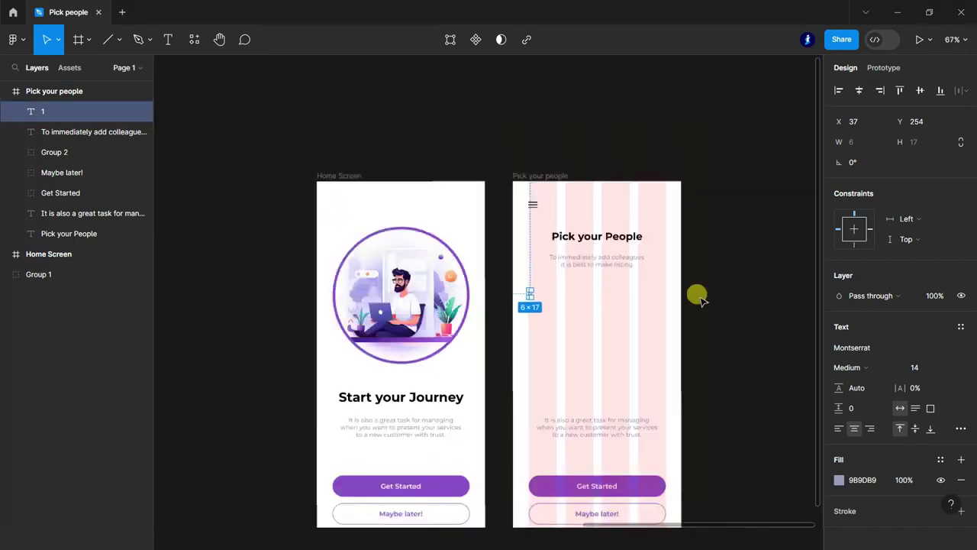
left_click(723, 340)
scroll(723, 340, "up", 2)
left_click(604, 448)
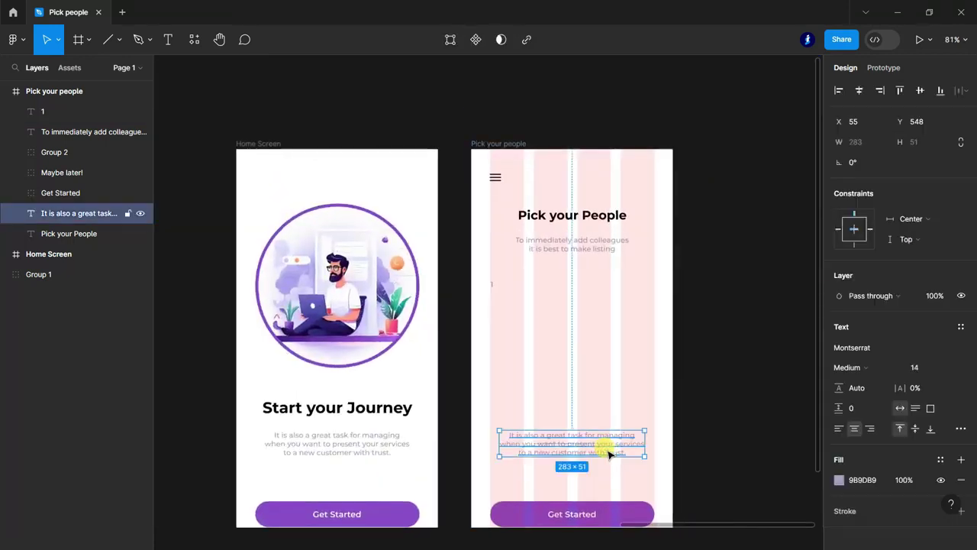
key("Delete")
left_click(53, 91)
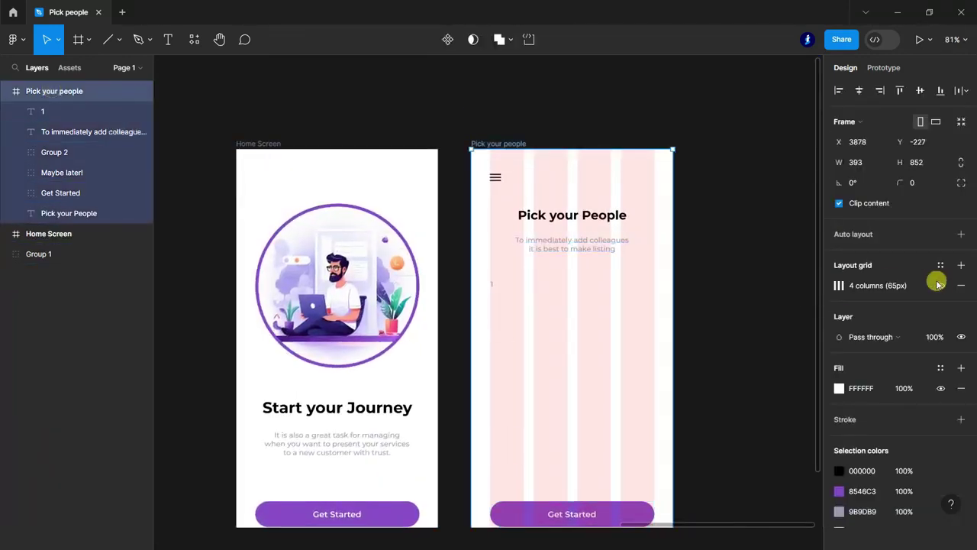
left_click(939, 287)
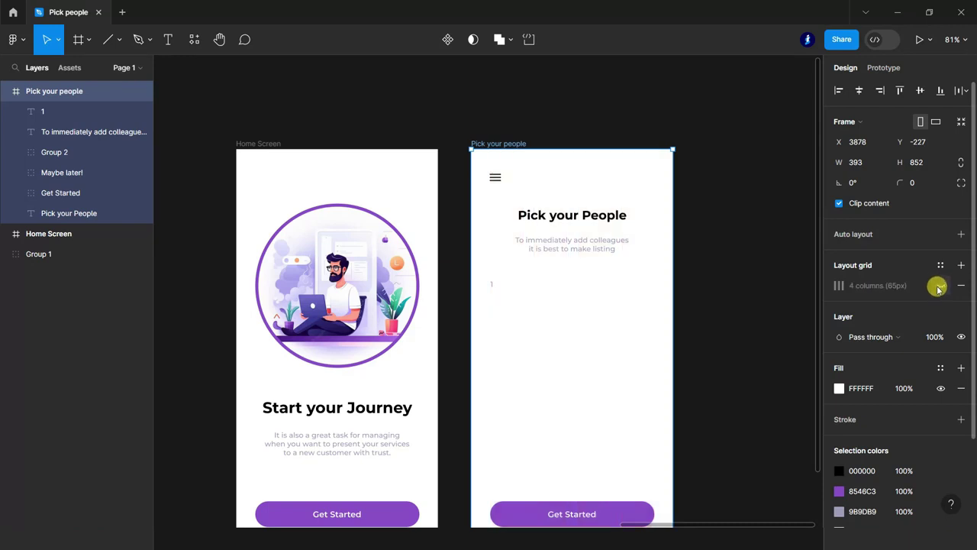
left_click(6, 254)
- Drag the first avatar, Ellipse 23, into the People screen beside the 1
left_click(65, 275)
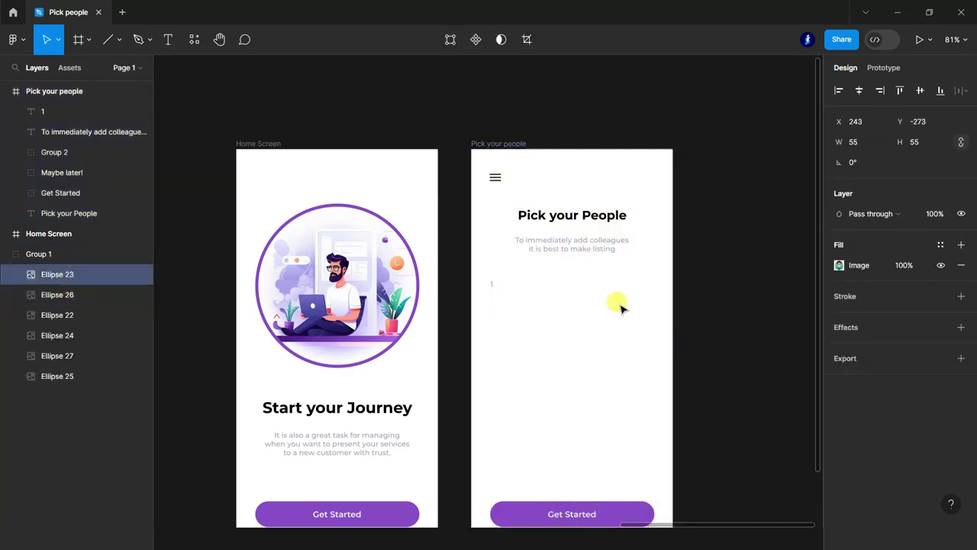
key("shift+1")
scroll(185, 238, "up", 3)
left_click_drag(185, 238, 667, 301)
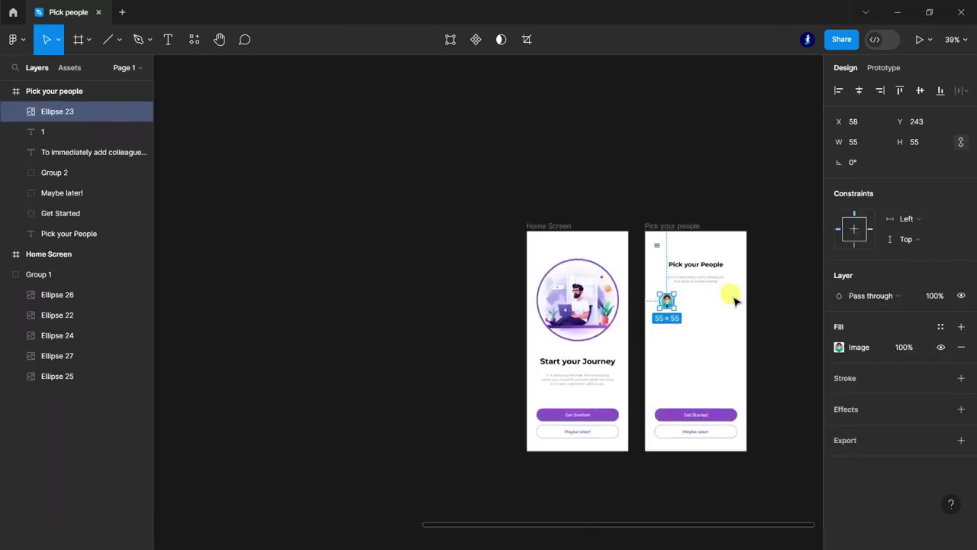
scroll(687, 305, "up", 5)
scroll(585, 290, "up", 2)
scroll(587, 288, "up", 2)
left_click_drag(586, 286, 591, 280)
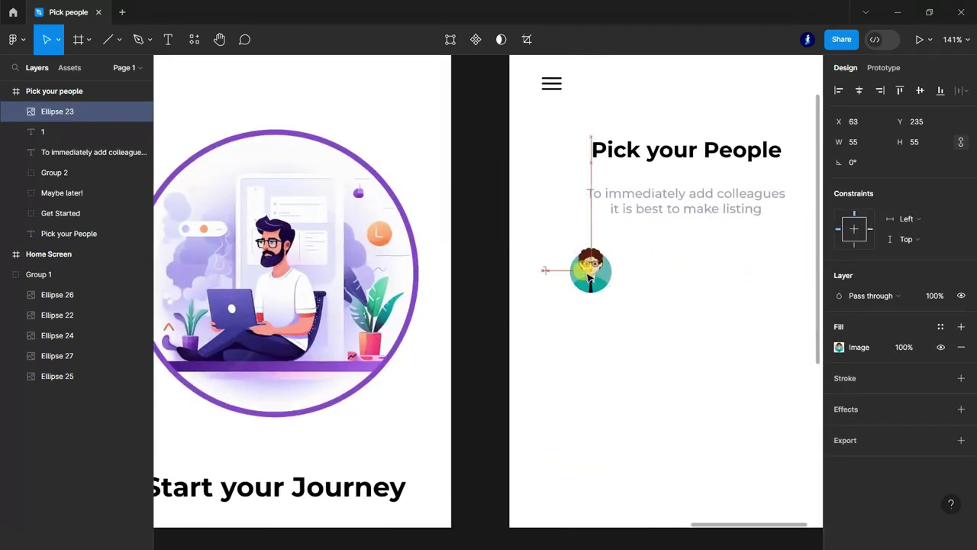
- Nudge the heading and subtitle up and line the avatar up with the 1
scroll(634, 259, "up", 1)
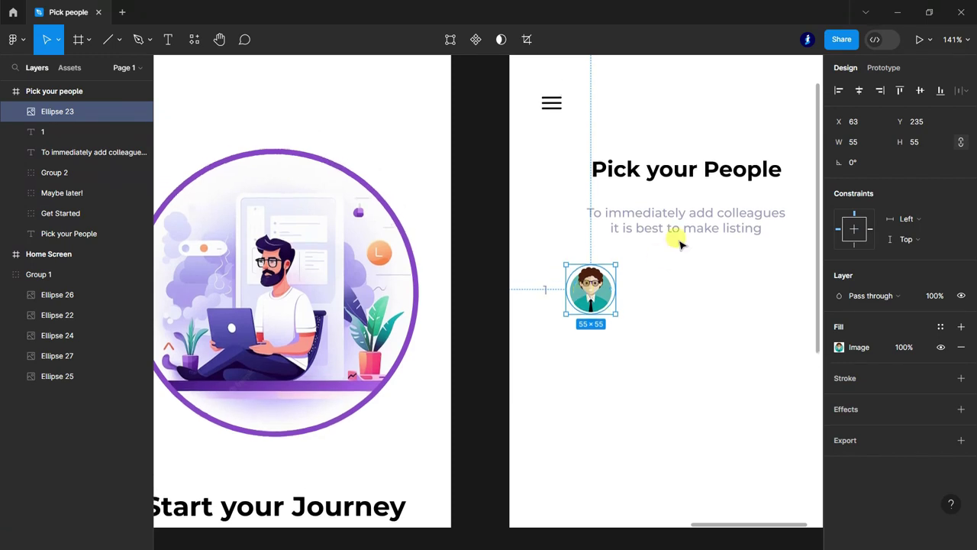
left_click_drag(693, 169, 696, 161)
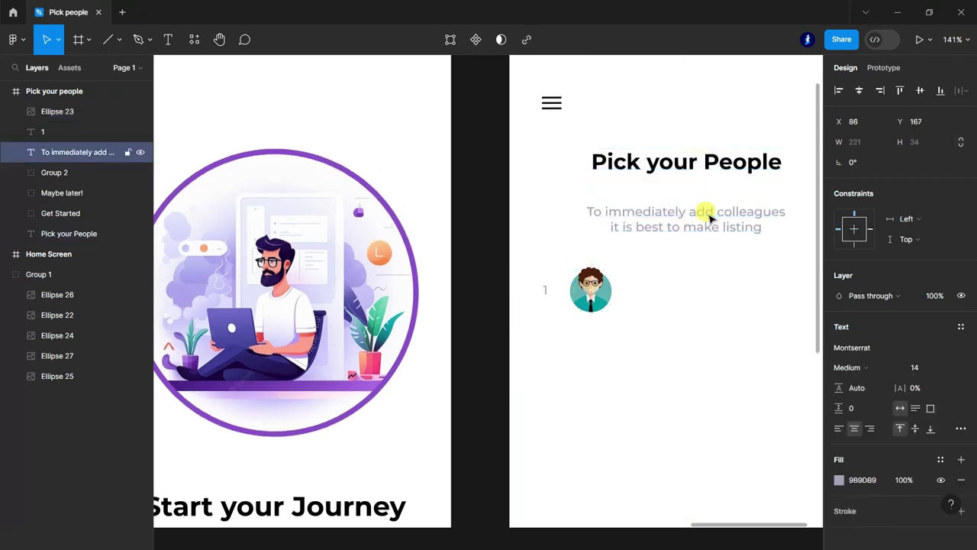
left_click_drag(705, 212, 705, 203)
left_click_drag(591, 305, 586, 297)
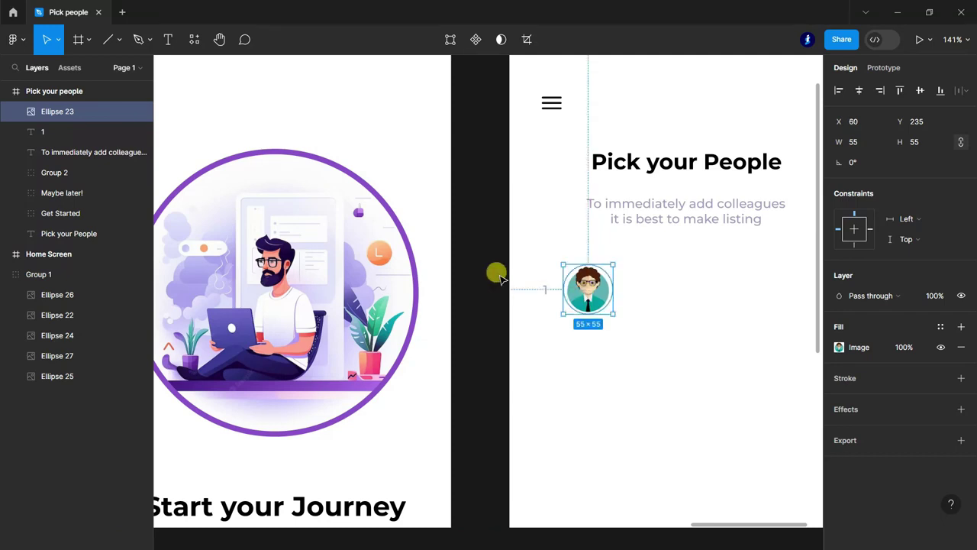
left_click(497, 272)
key("shift+1")
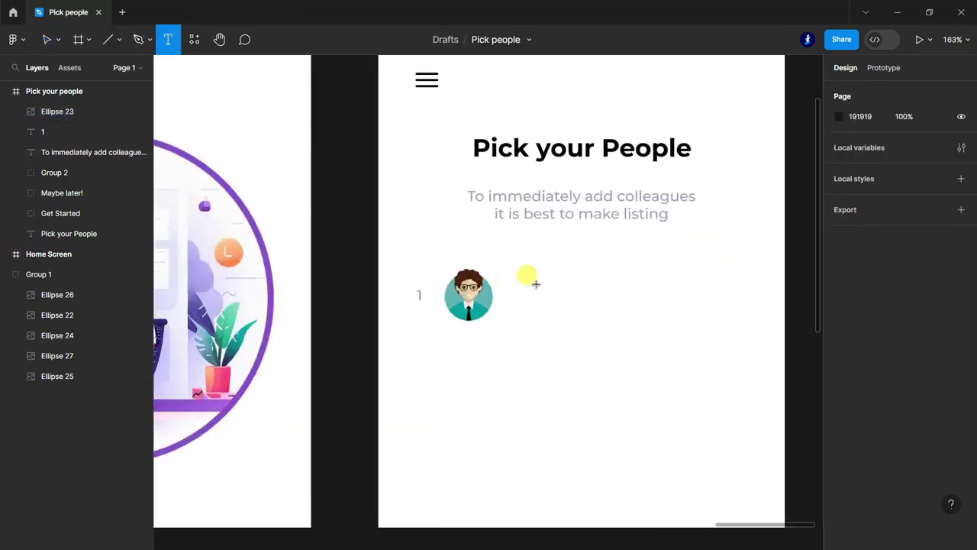
- Add the colleague's full name as a text label right of the avatar
left_click(164, 38)
left_click(536, 284)
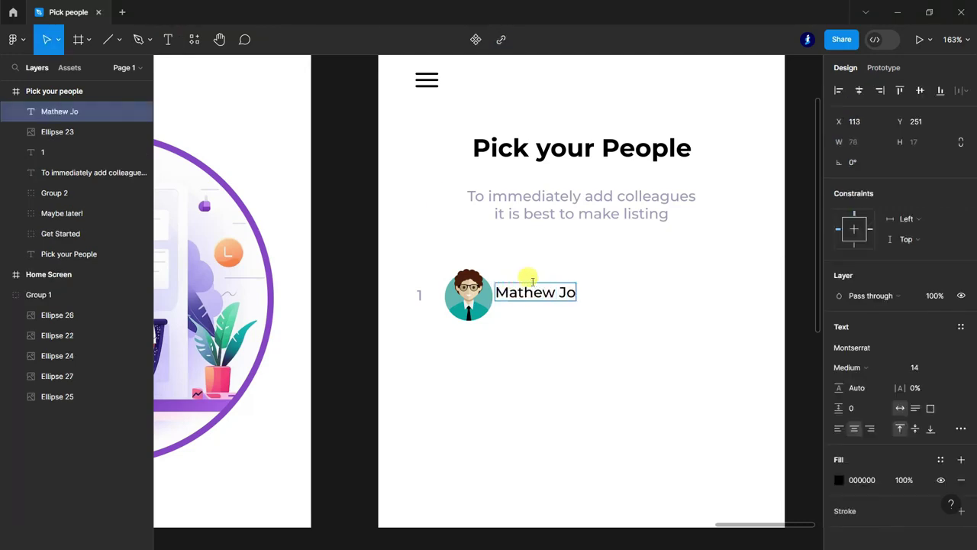
key("ctrl+a")
key("Escape")
left_click_drag(519, 280, 548, 288)
- Style the name at size 20 SemiBold and shift it into place beside the avatar
left_click(950, 368)
left_click(934, 398)
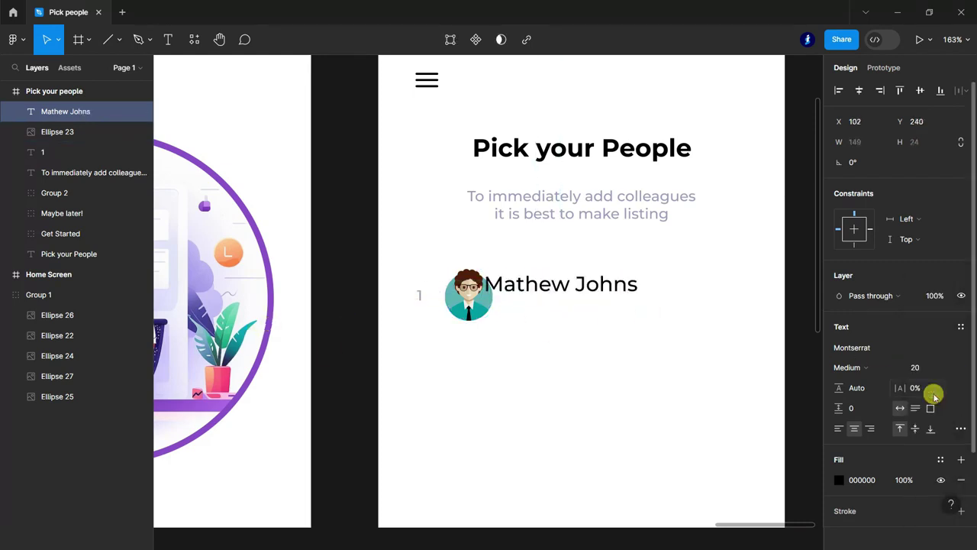
left_click(892, 367)
left_click(891, 318)
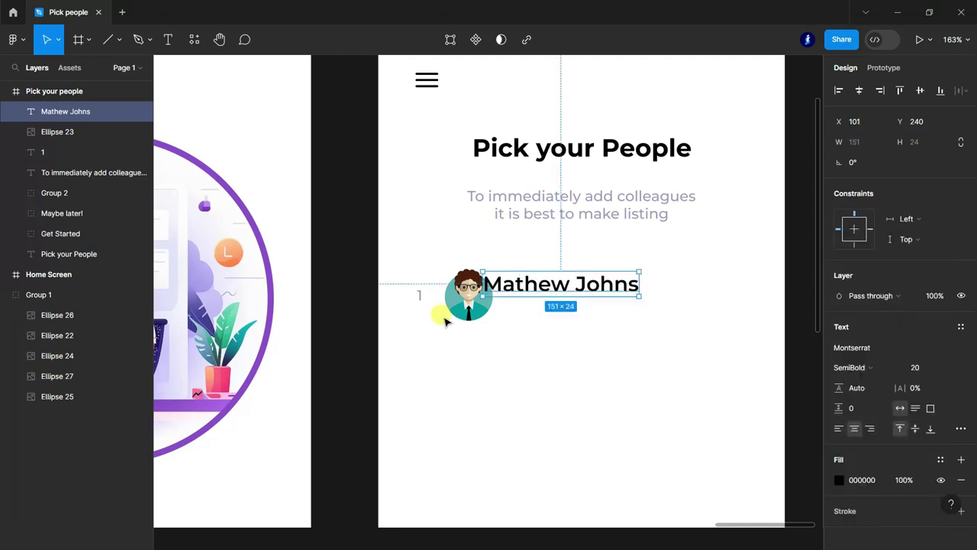
left_click(348, 299)
left_click_drag(530, 280, 554, 282)
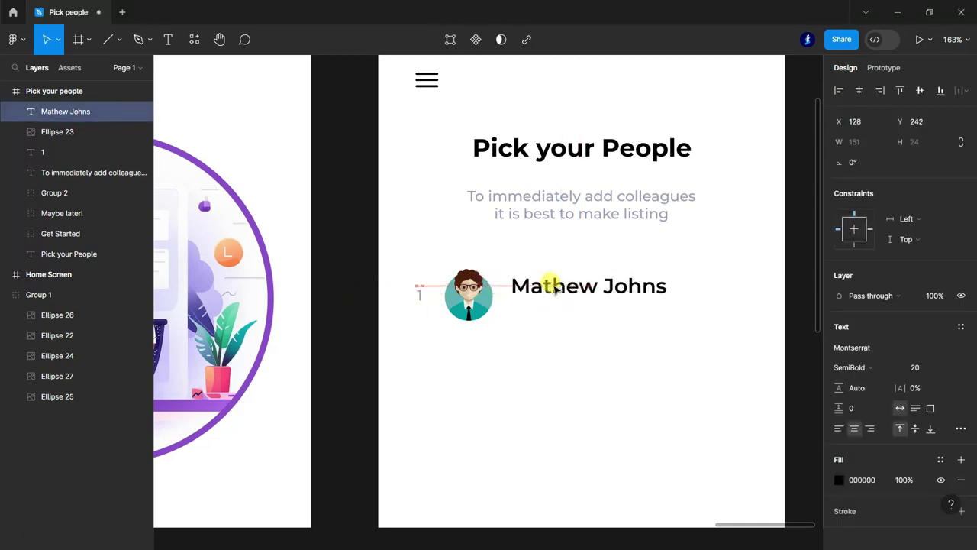
scroll(703, 310, "up", 1)
- Add a 'Motion Designer' job title at size 16 and move it under the name
left_click(174, 43)
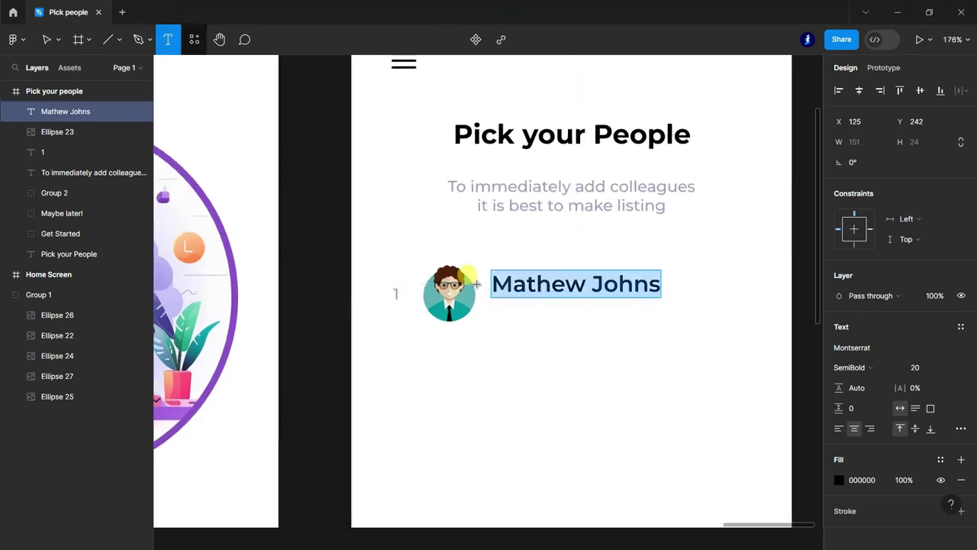
scroll(488, 305, "up", 5)
left_click(478, 306)
type("otion ")
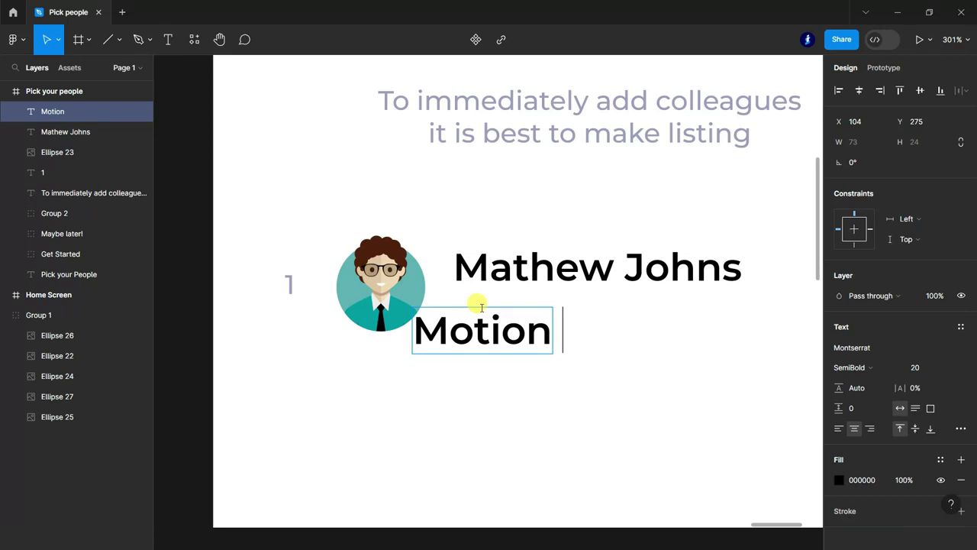
type("Designer")
key("ctrl+a")
left_click(943, 367)
left_click(930, 352)
key("Escape")
left_click_drag(463, 321, 585, 306)
- Make the job title Medium weight with the grey 9B9DB9 document colour fill
left_click(851, 367)
left_click(882, 305)
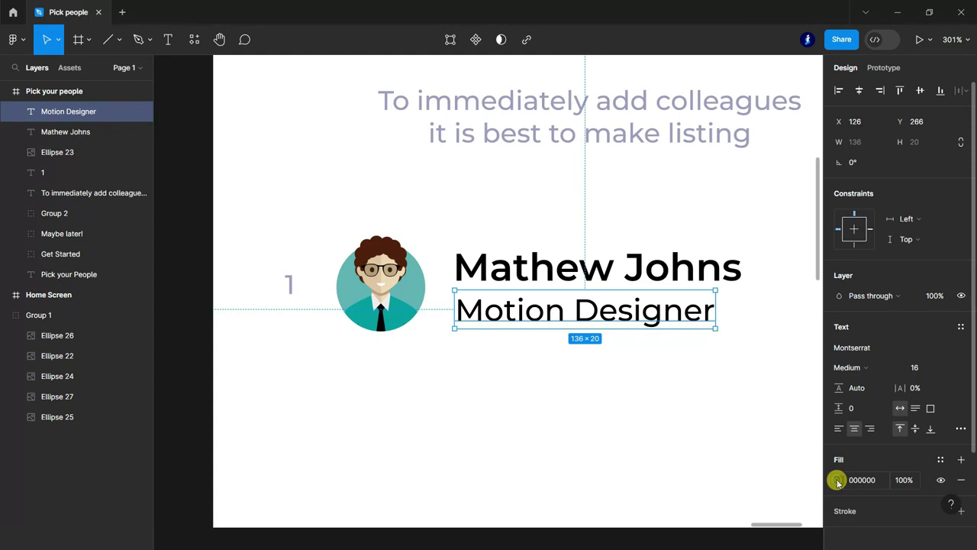
left_click(838, 481)
left_click(716, 459)
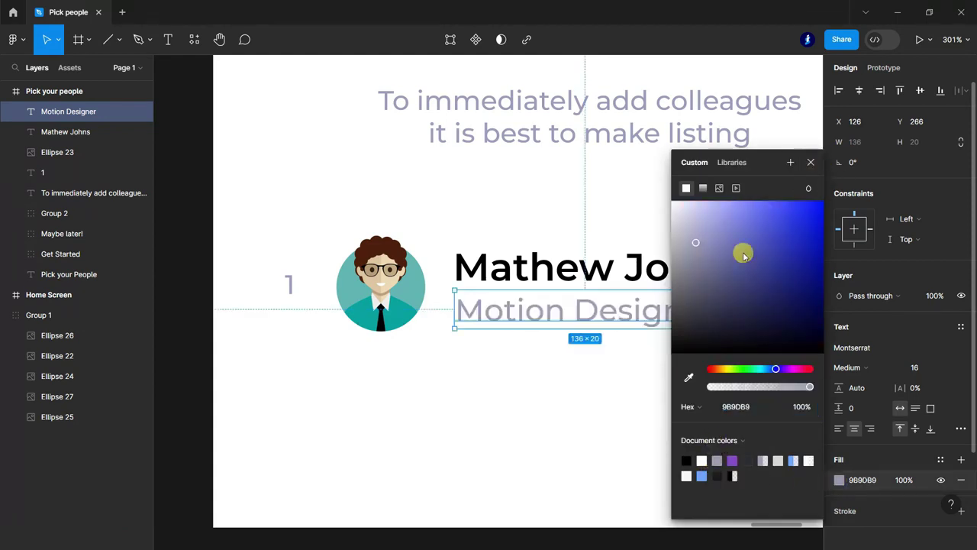
left_click(811, 163)
scroll(504, 328, "down", 2)
- Resize the subtitle to 14, align it under the name, and show the frame's layout grid
left_click(949, 367)
left_click(939, 338)
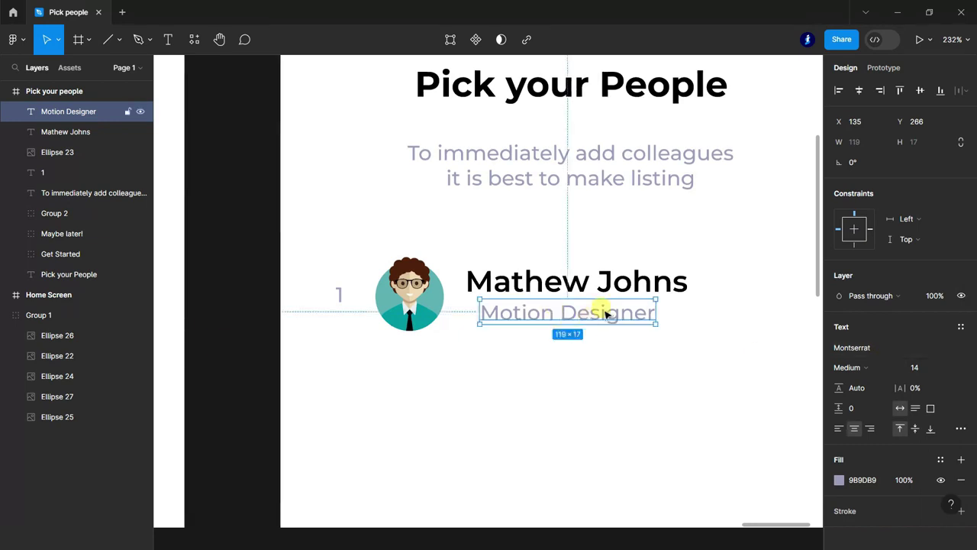
left_click_drag(605, 314, 563, 310)
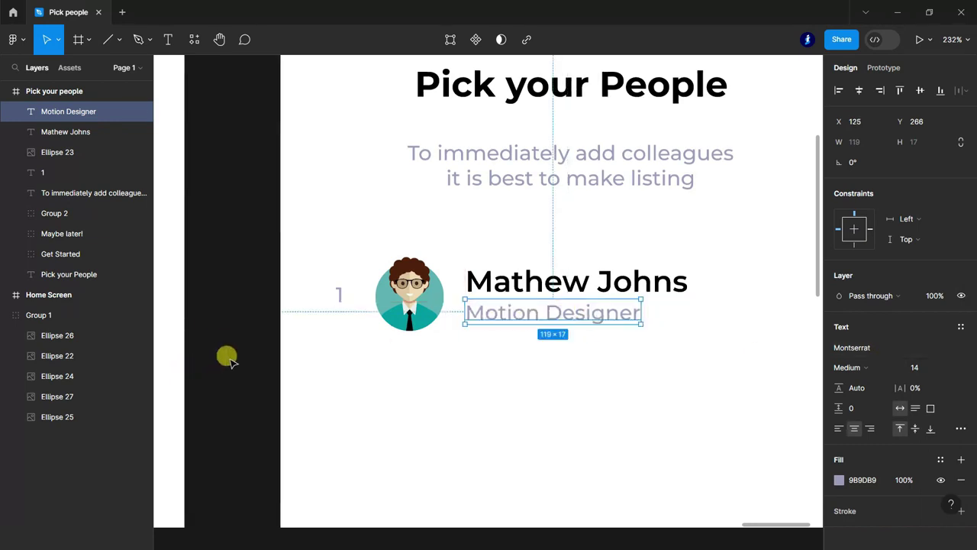
left_click(228, 359)
scroll(227, 359, "down", 2)
left_click(57, 91)
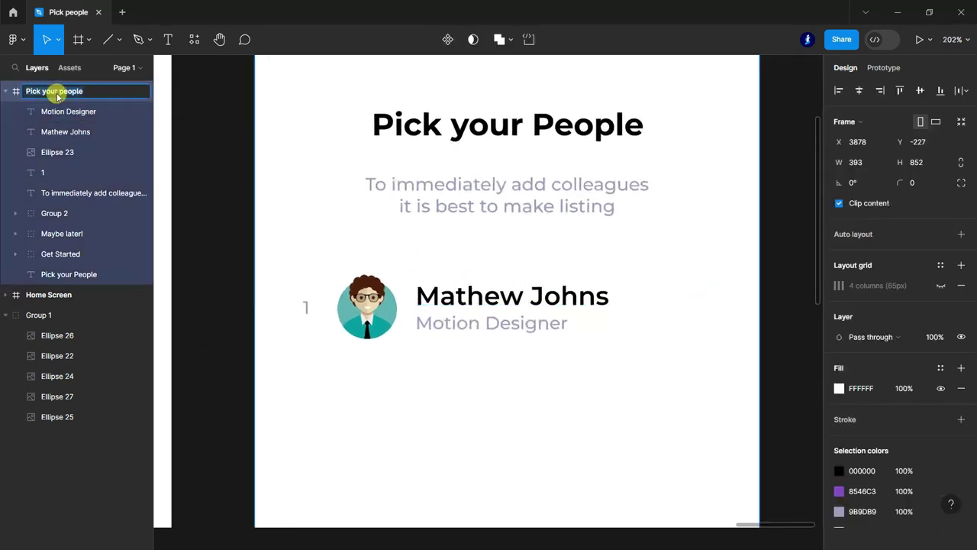
left_click(940, 285)
- Draw a 25×25 circle at the row's right end with a light grey fill
left_click(118, 39)
left_click(79, 116)
scroll(682, 279, "up", 2)
scroll(693, 311, "up", 1)
mouse_move(682, 290)
left_mouse_down()
mouse_move(718, 333)
mouse_move(693, 311)
left_mouse_up()
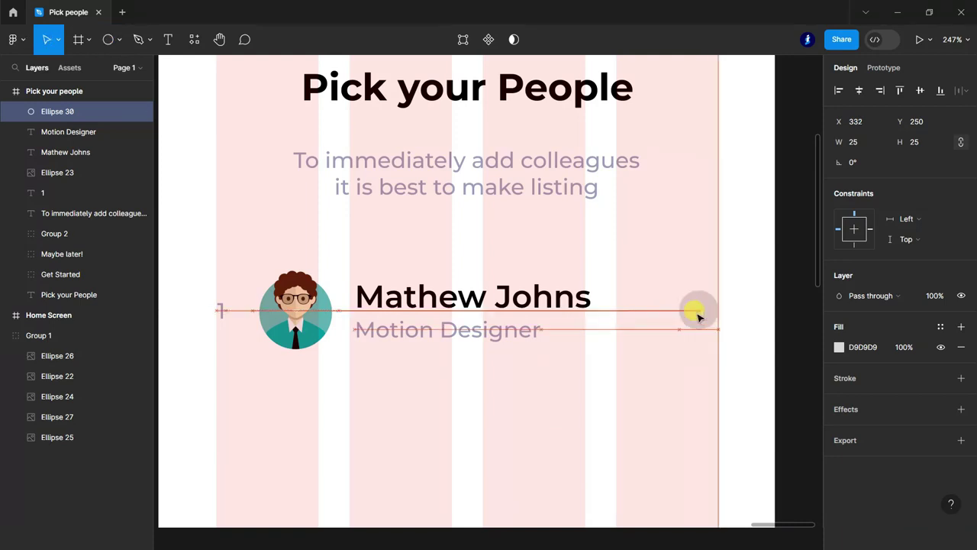
left_click(838, 347)
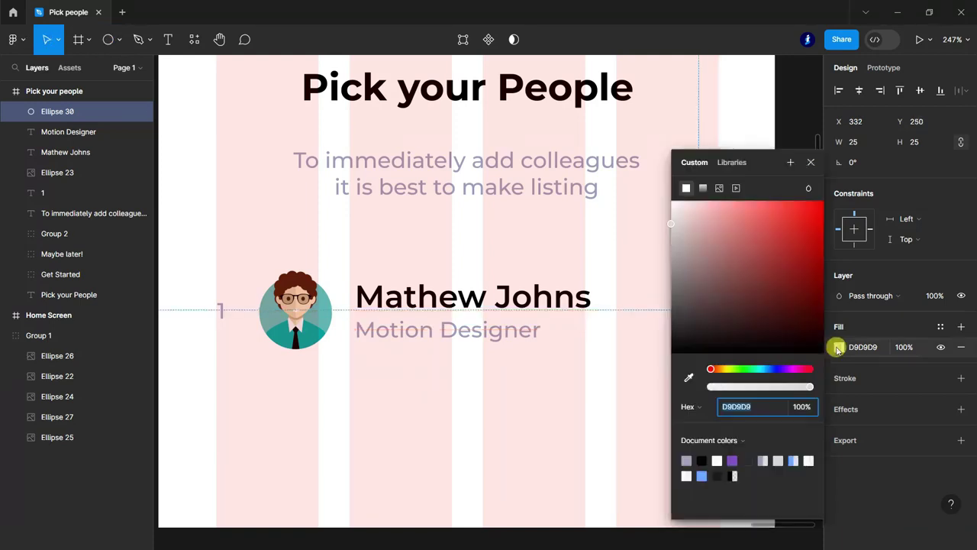
left_click(764, 460)
key("Escape")
- Hide the Pick your people frame's layout grid again
left_click(789, 205)
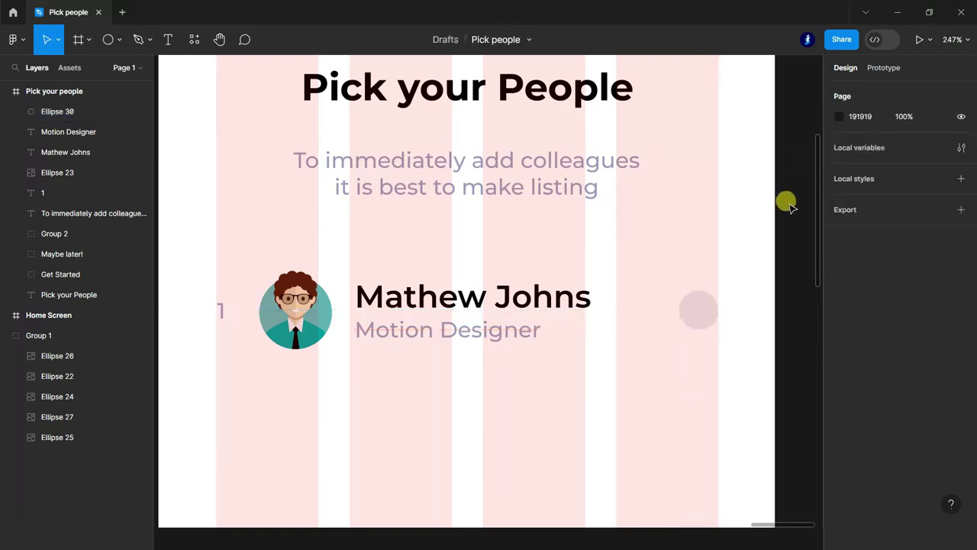
left_click(48, 92)
left_click(940, 285)
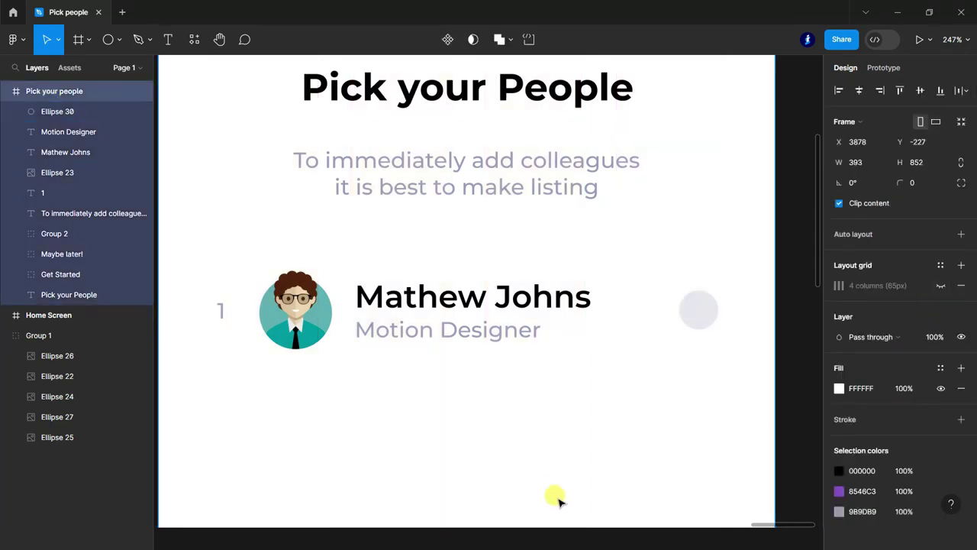
left_click(114, 39)
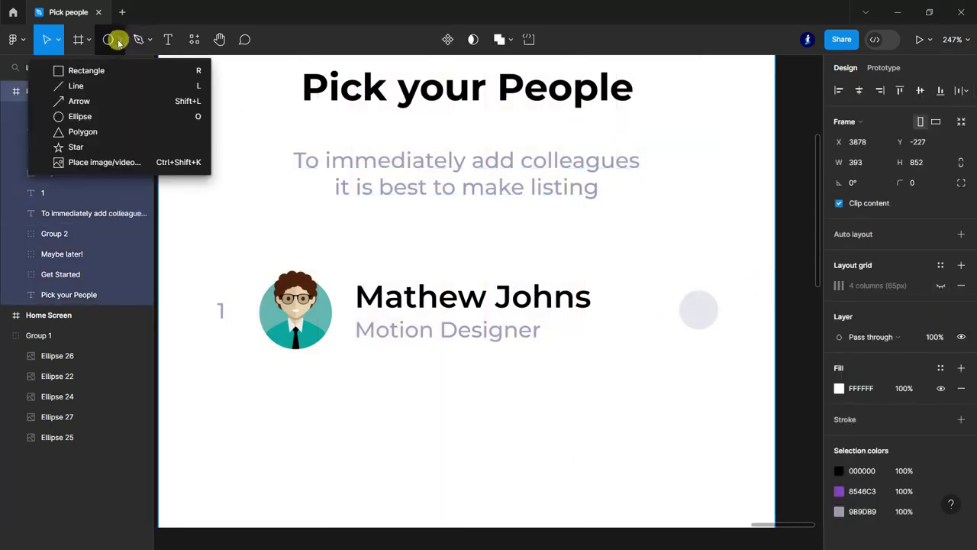
- Draw a short line with round start and end caps, centred inside the grey circle
left_click(78, 84)
scroll(752, 319, "up", 3)
scroll(708, 306, "up", 3)
scroll(648, 306, "up", 3)
left_click_drag(612, 308, 709, 306)
left_click(908, 419)
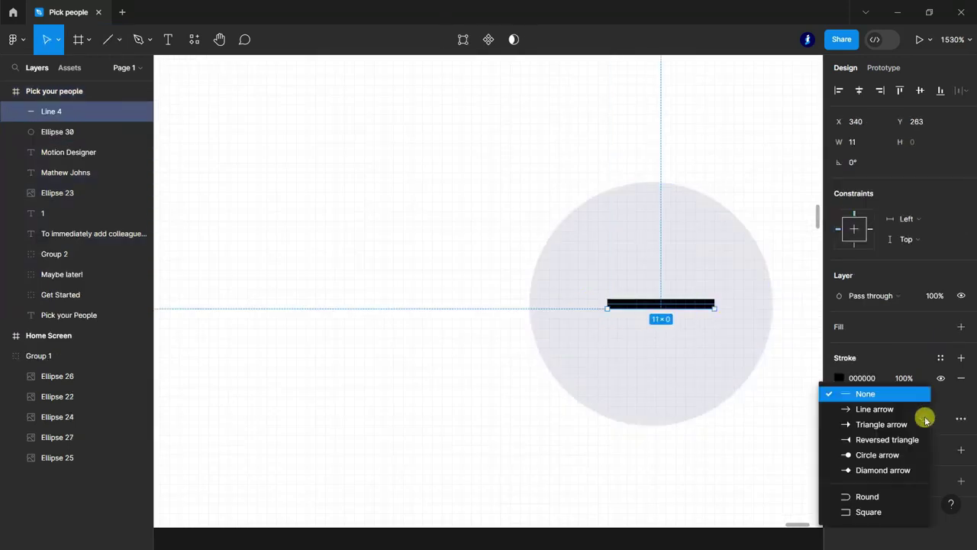
left_click(893, 500)
left_click(863, 418)
left_click(873, 493)
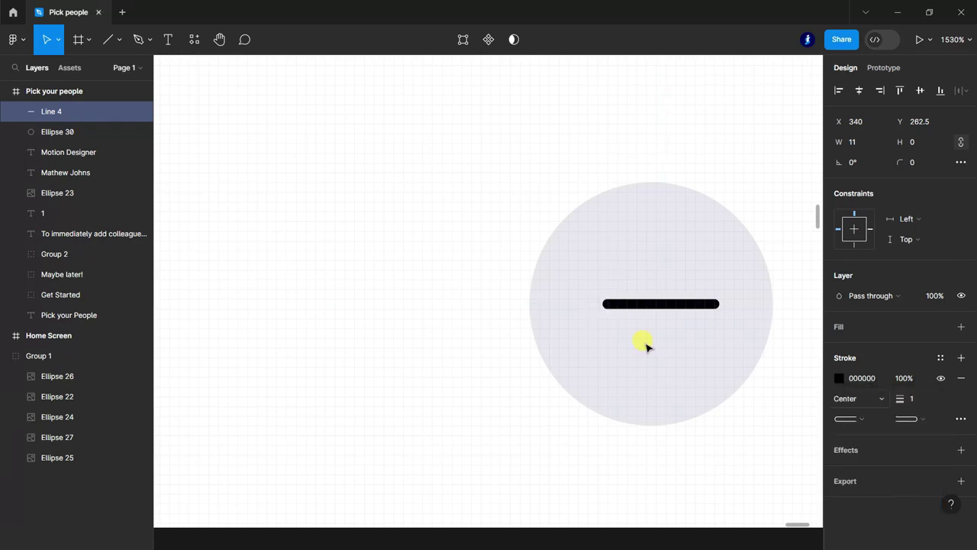
left_click_drag(674, 303, 661, 307)
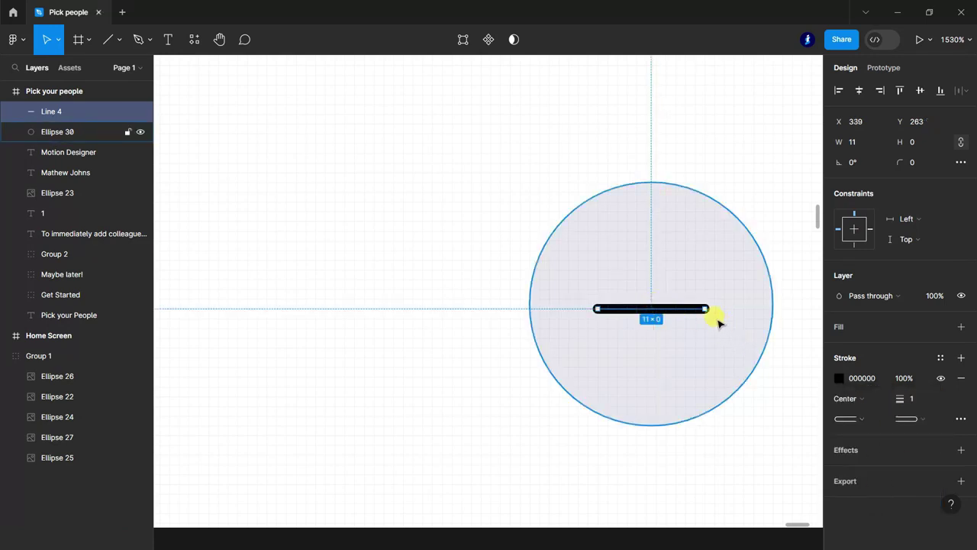
- Duplicate the line and rotate the copy -90° to complete the plus sign
key("ctrl+d")
left_click_drag(713, 311, 646, 349)
scroll(647, 339, "down", 5)
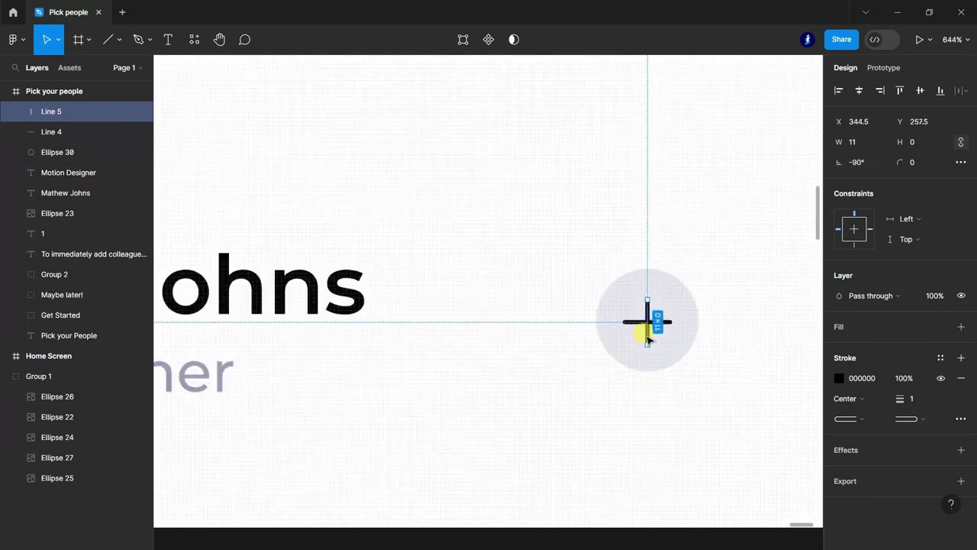
scroll(647, 340, "down", 3)
scroll(562, 332, "down", 2)
left_click(789, 329)
scroll(786, 332, "down", 1)
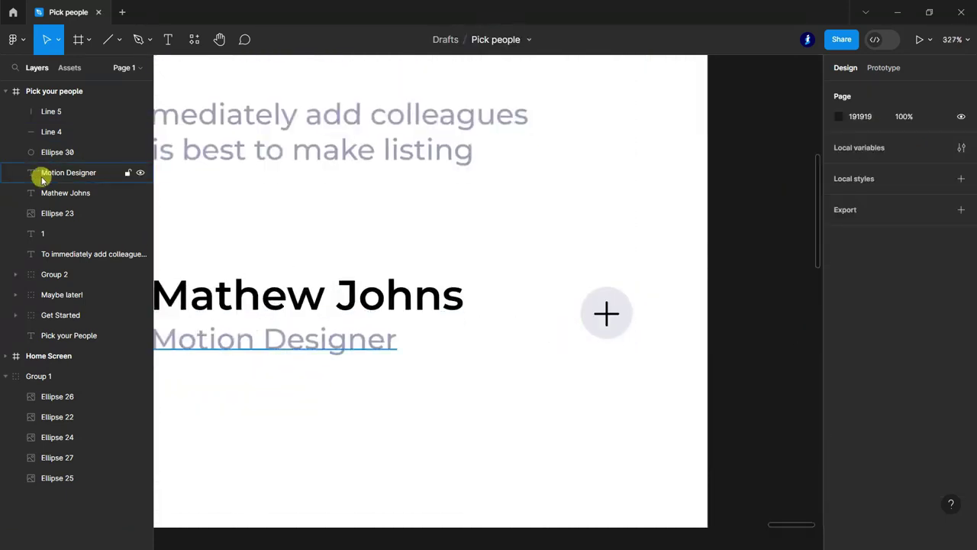
- Group all layers of the first row and name the group '1'
left_click(48, 131)
left_click(759, 328)
scroll(755, 332, "down", 3)
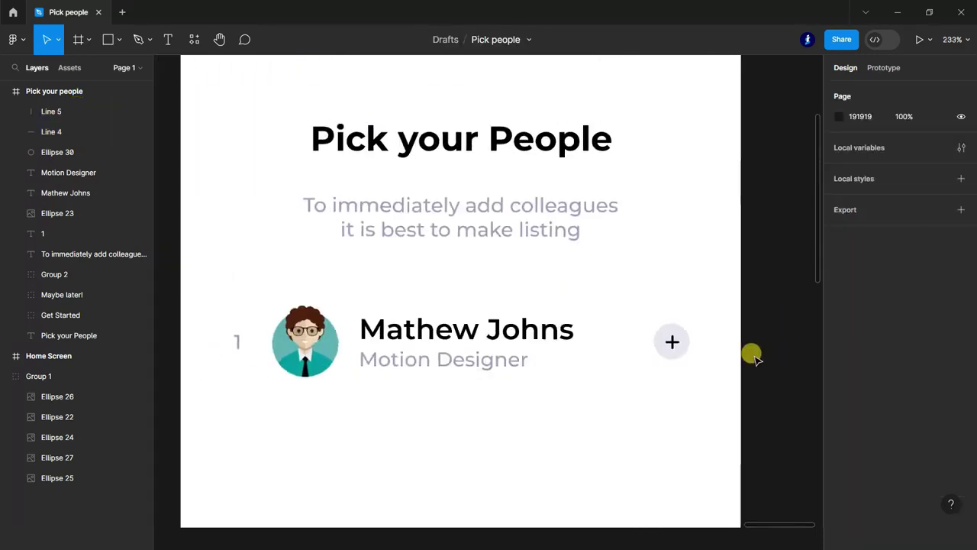
scroll(473, 371, "down", 2)
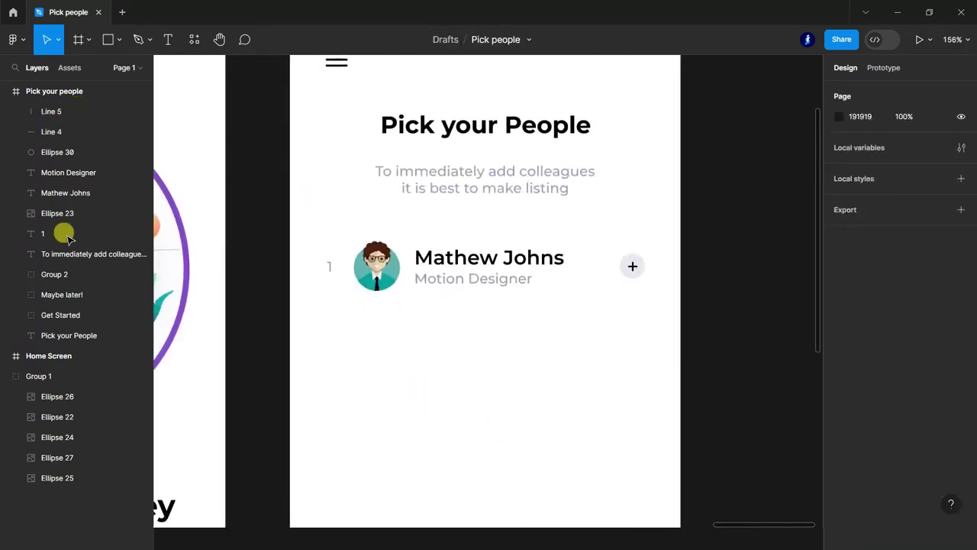
mouse_move(53, 237)
left_mouse_down()
mouse_move(64, 212)
mouse_move(46, 155)
mouse_move(54, 111)
left_mouse_up()
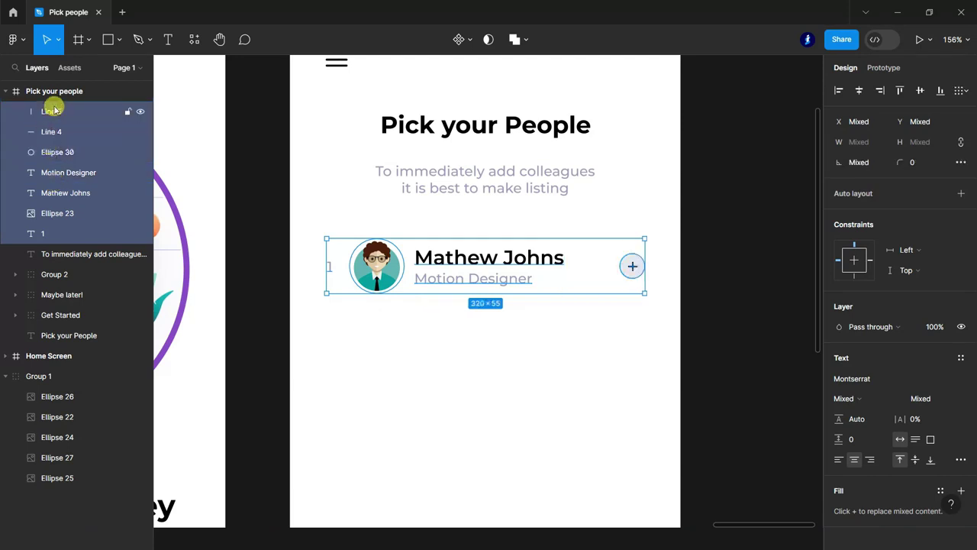
key("ctrl+g")
double_click(54, 112)
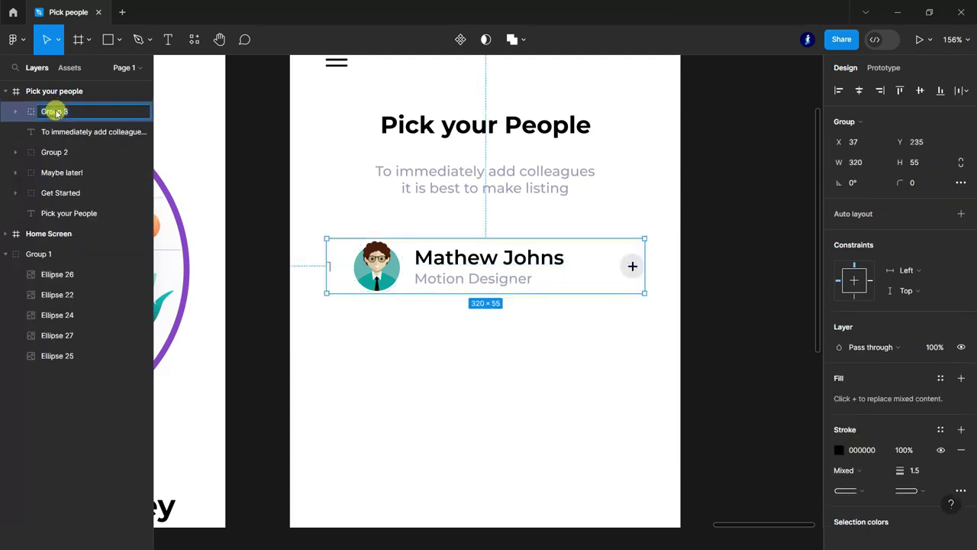
type("1")
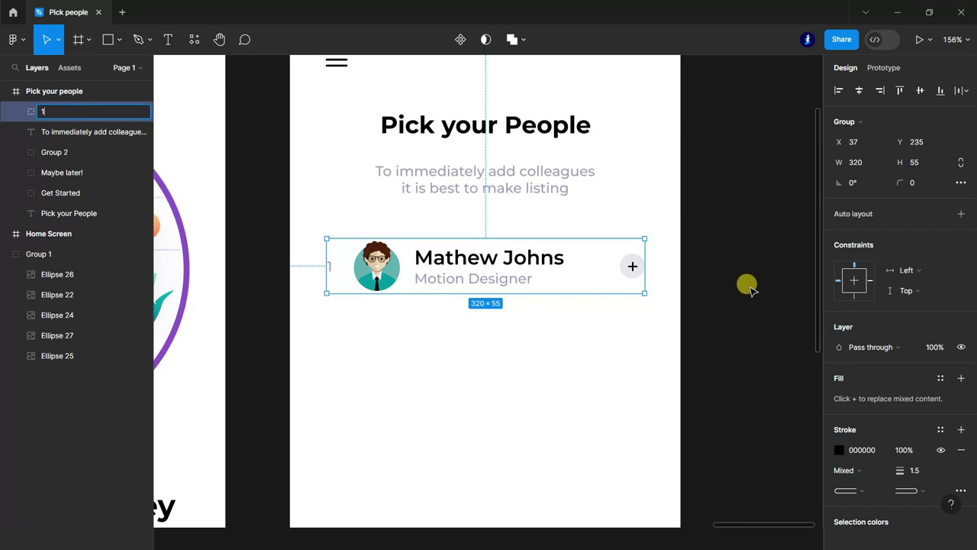
left_click(748, 286)
- Duplicate row group 1 and place the copy directly below as row 2
scroll(741, 283, "down", 1)
left_click(52, 113)
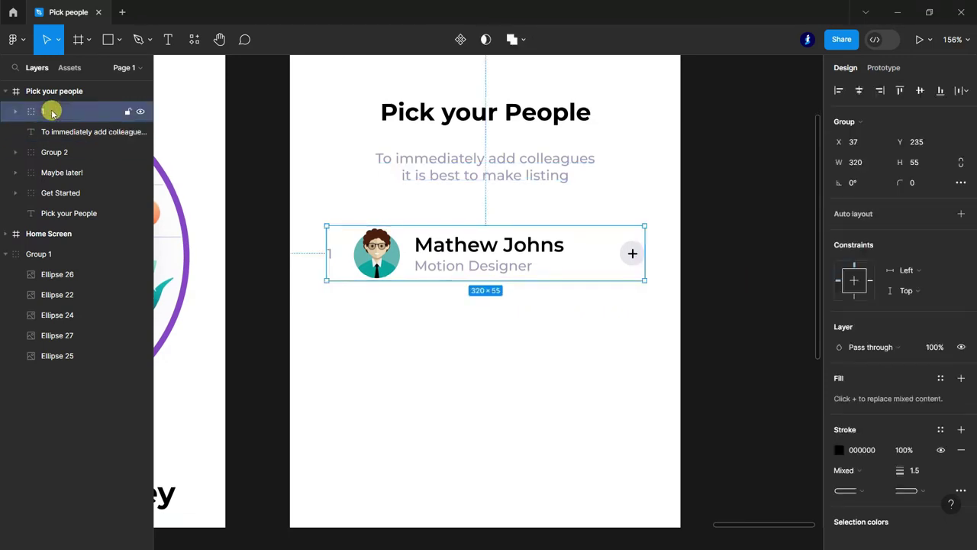
key("ctrl+d")
left_click_drag(476, 252, 476, 324)
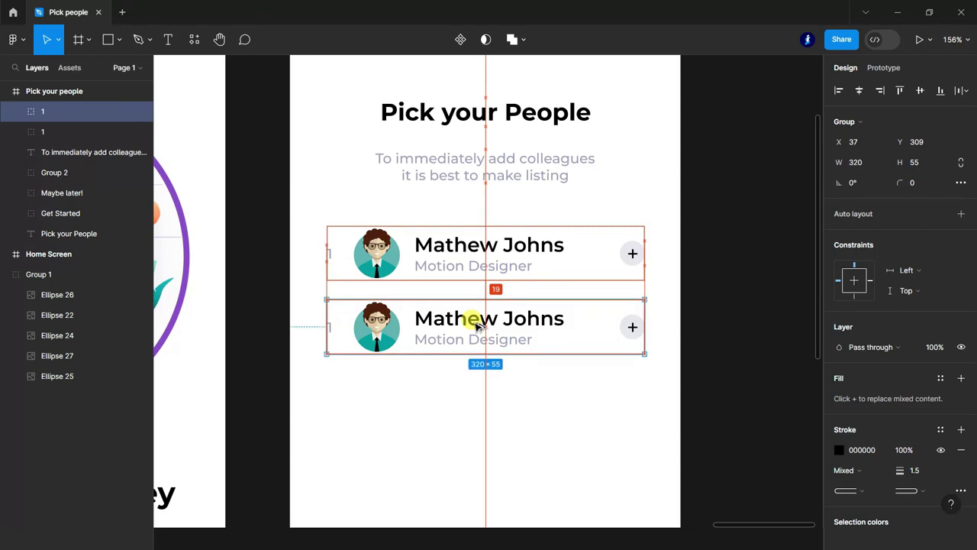
scroll(705, 445, "down", 3)
scroll(594, 395, "down", 3)
scroll(626, 368, "up", 1)
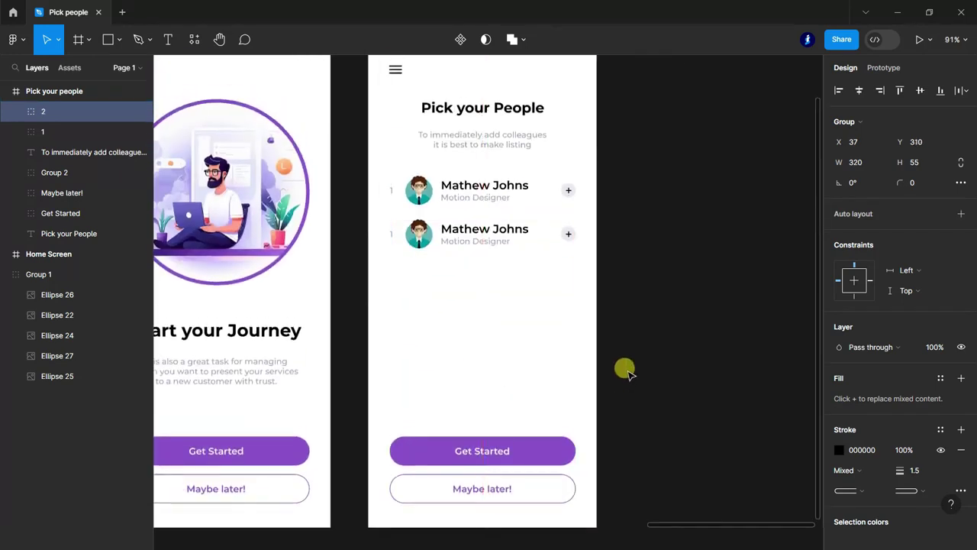
left_click(648, 318)
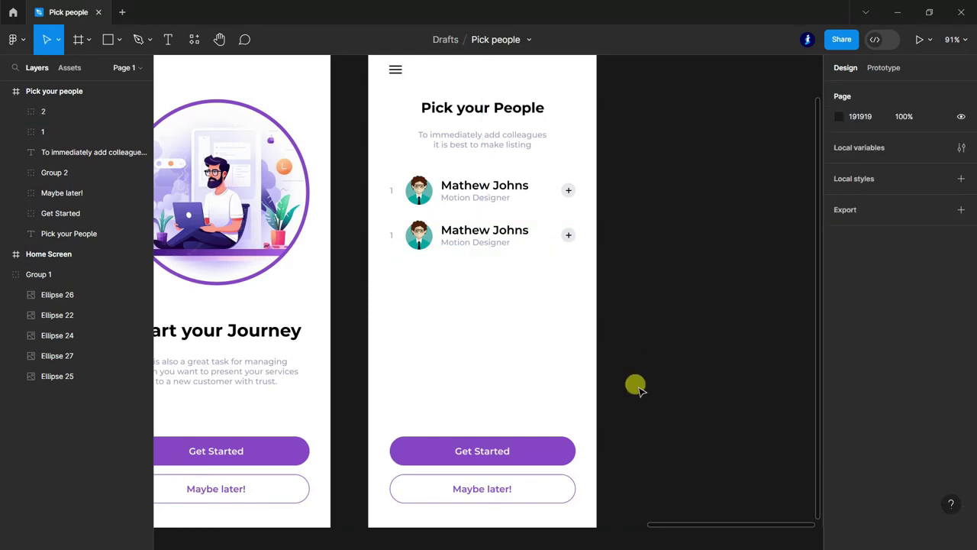
- Move the group of avatar images beside the Pick your people frame
scroll(672, 331, "down", 3)
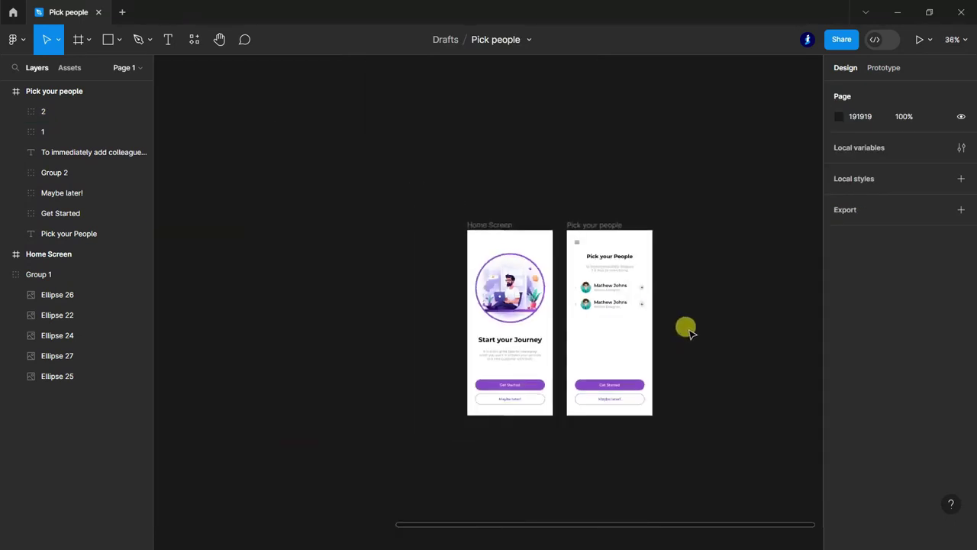
scroll(687, 328, "down", 3)
scroll(364, 314, "up", 4)
scroll(422, 299, "up", 3)
left_click_drag(291, 196, 452, 390)
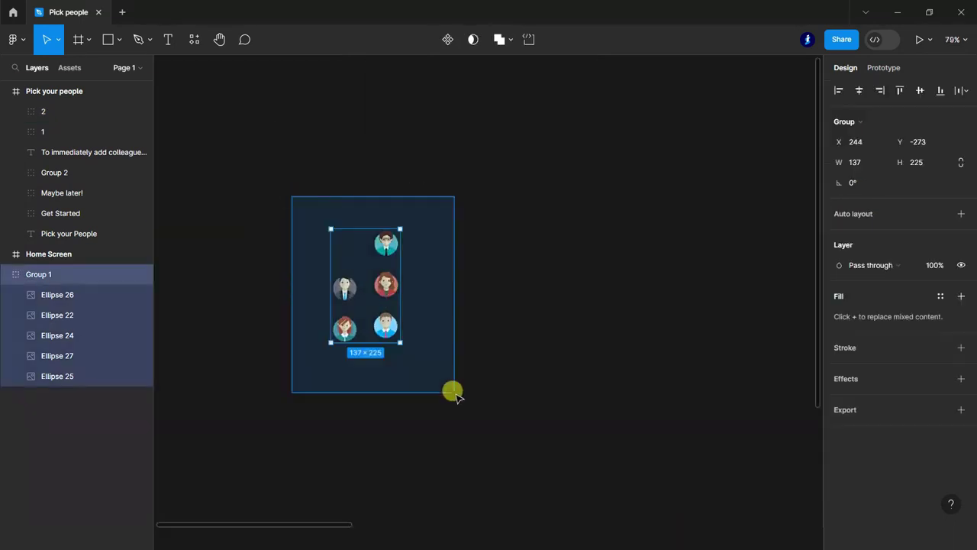
mouse_move(381, 283)
left_mouse_down()
mouse_move(811, 284)
mouse_move(780, 371)
mouse_move(794, 373)
left_mouse_up()
scroll(809, 284, "down", 5)
scroll(435, 400, "down", 1)
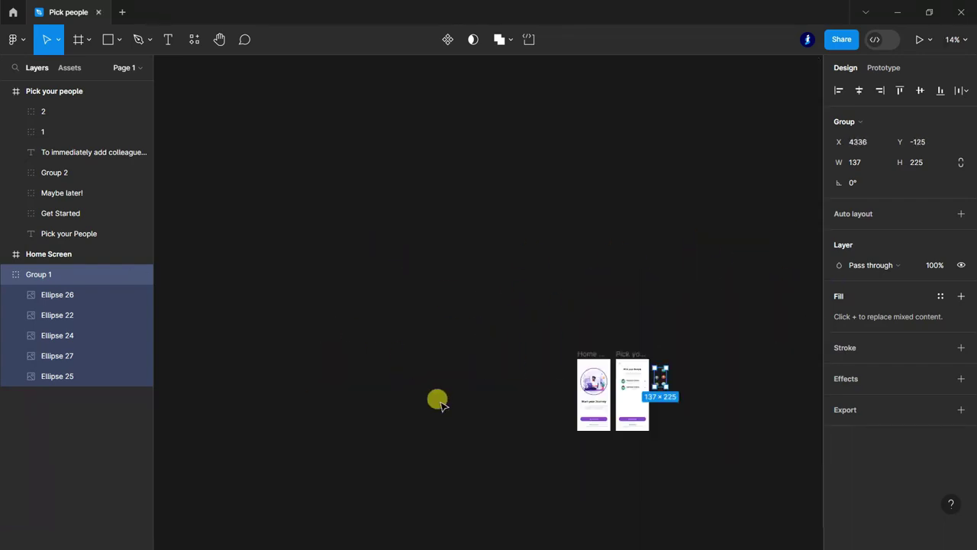
scroll(670, 373, "up", 3)
scroll(763, 320, "up", 3)
scroll(787, 279, "up", 4)
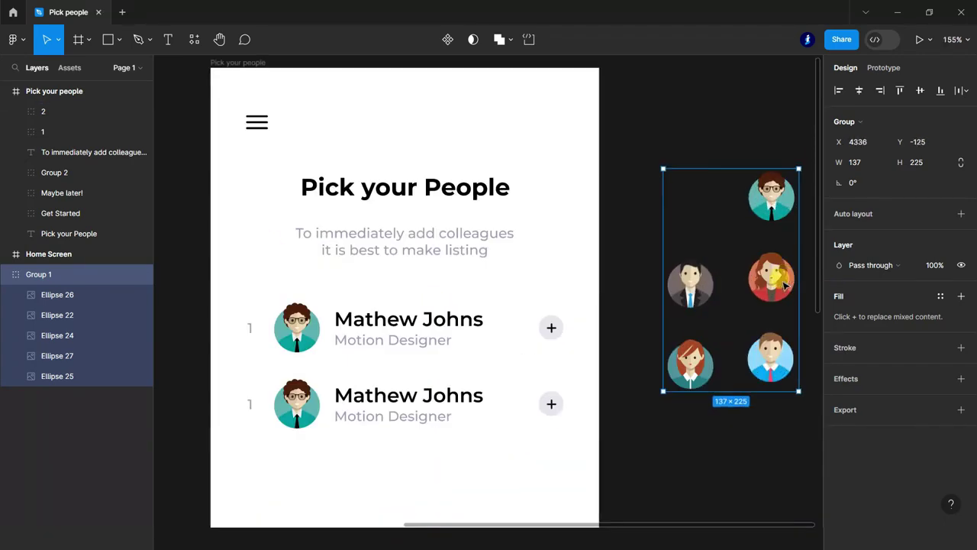
- Replace row 2's avatar with the red-haired woman's, deleting old Ellipse 23
left_click(707, 455)
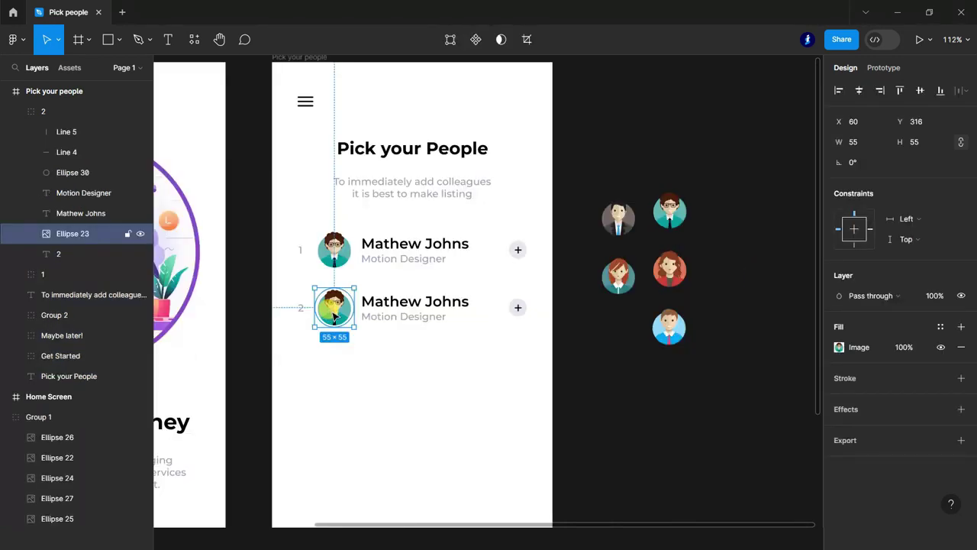
key("ctrl+v")
scroll(333, 317, "up", 4)
left_click_drag(380, 304, 313, 304)
left_click(68, 254)
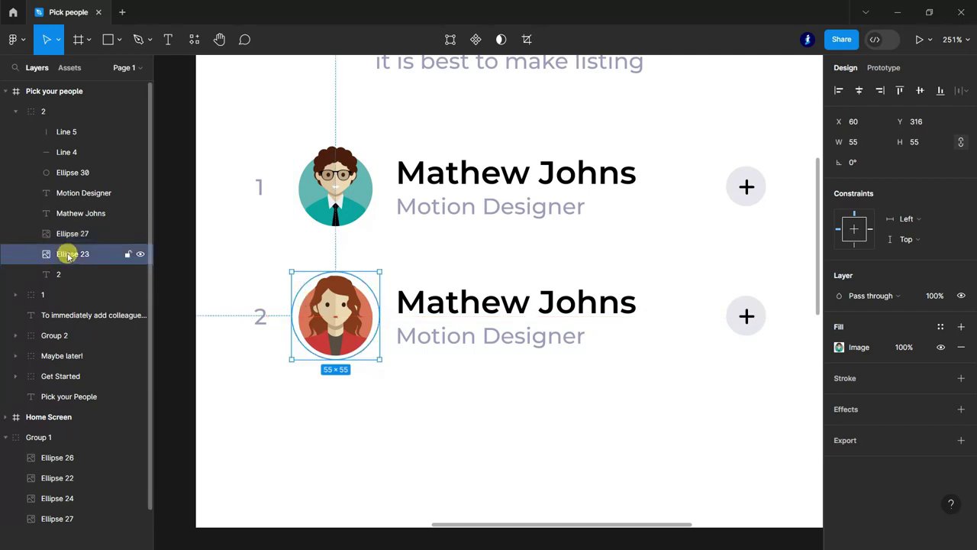
key("Delete")
- Copy row groups 1 and 2 below to create rows 3 and 4
scroll(583, 312, "down", 5)
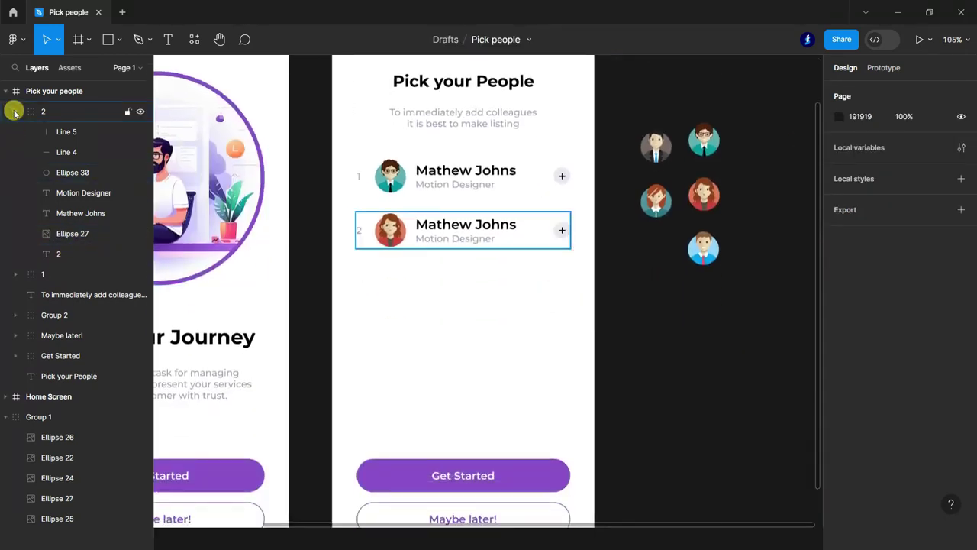
left_click(15, 113)
left_click(60, 133)
left_click(63, 112, "shift")
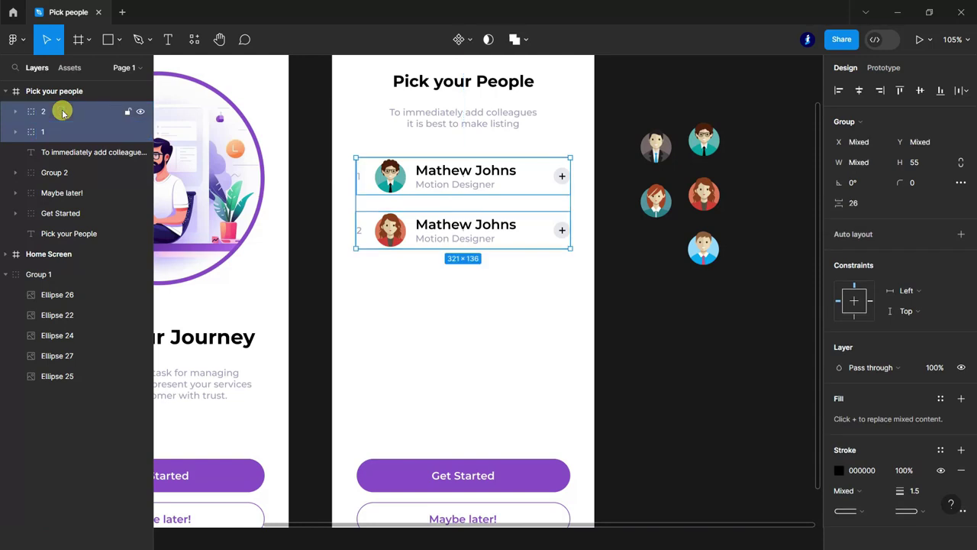
left_click_drag(439, 277, 440, 291)
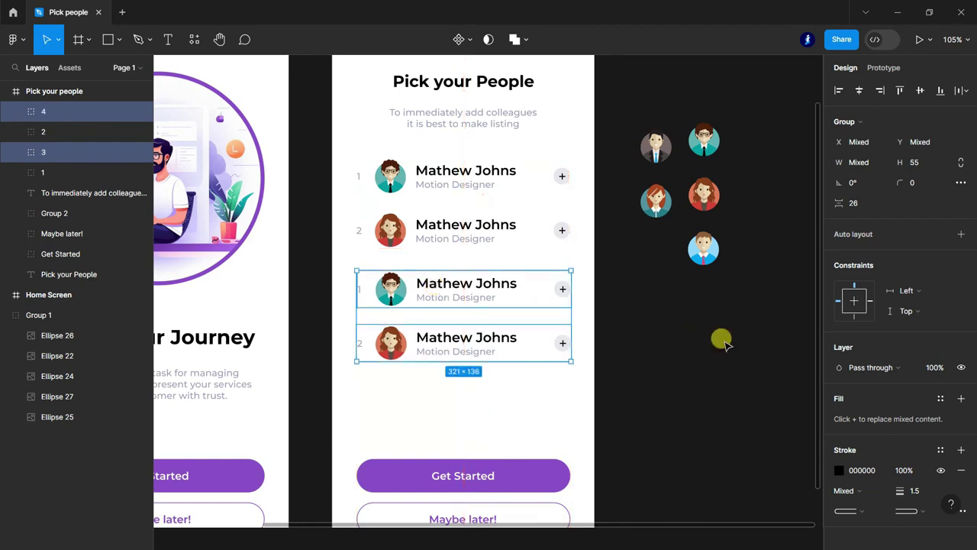
- Reorder row group 3 above row 2 in the layers panel
left_click(721, 341)
left_click(59, 153)
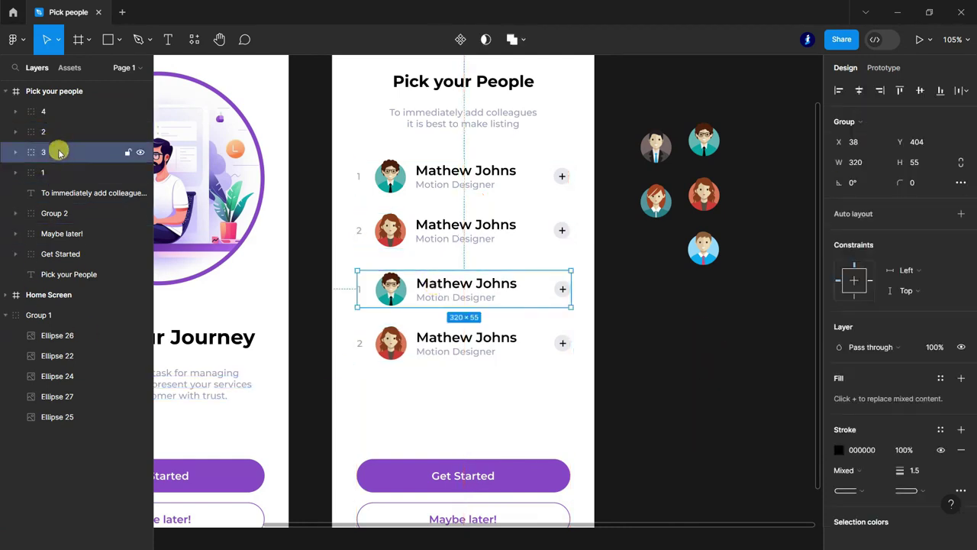
left_click_drag(61, 134, 61, 124)
left_click(61, 113, "shift")
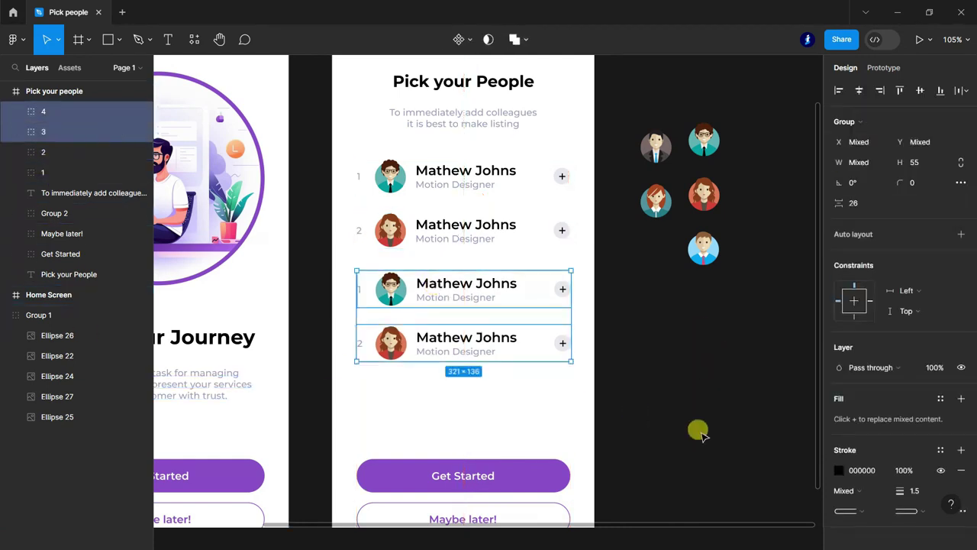
left_click(700, 433)
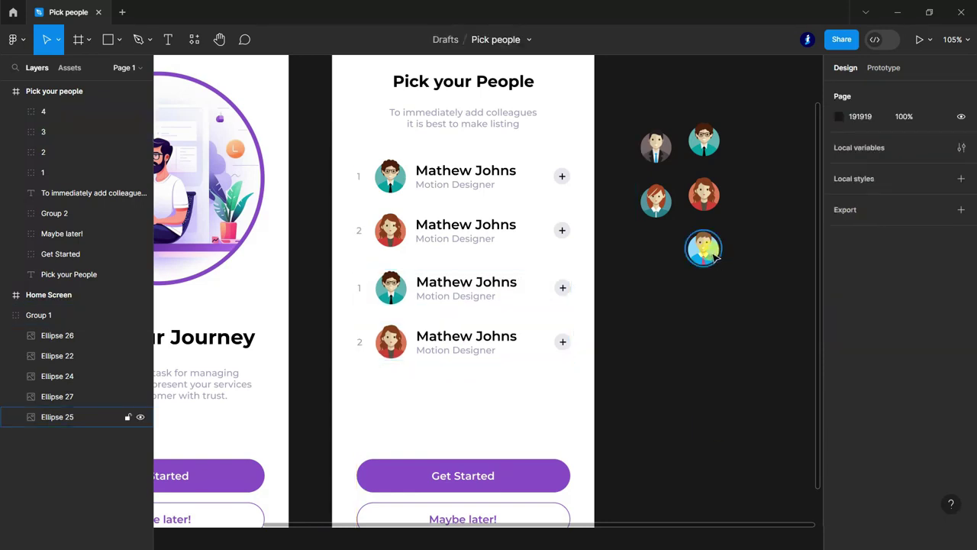
- Replace row 3's avatar with the light-blue avatar and delete the old one
left_click(703, 248)
left_click(175, 46)
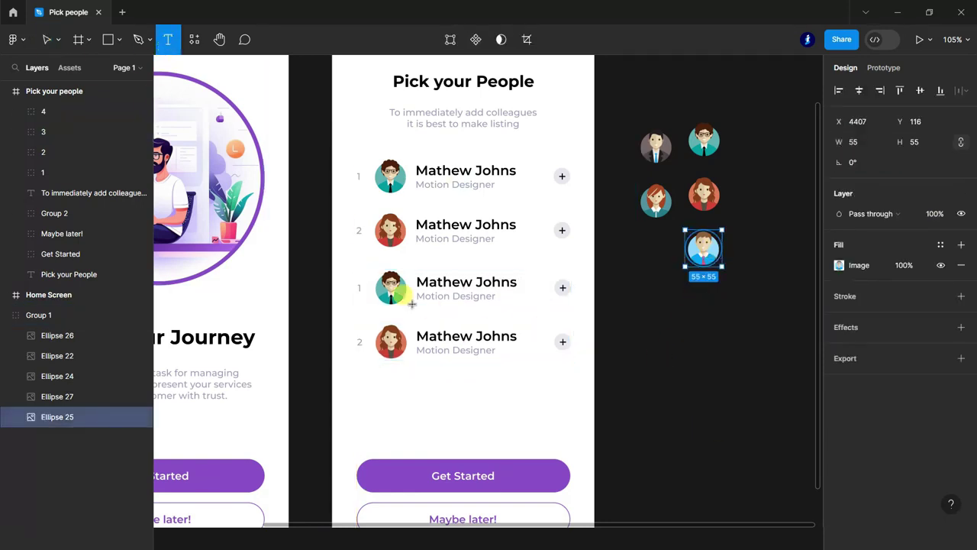
key("v")
left_click(391, 287)
key("ctrl+v")
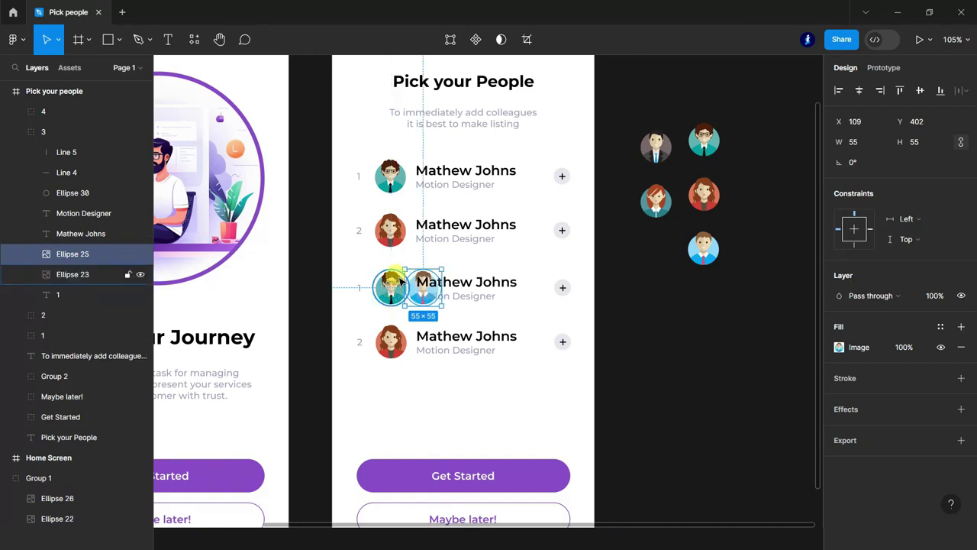
scroll(400, 282, "up", 5)
left_click_drag(435, 306, 359, 305)
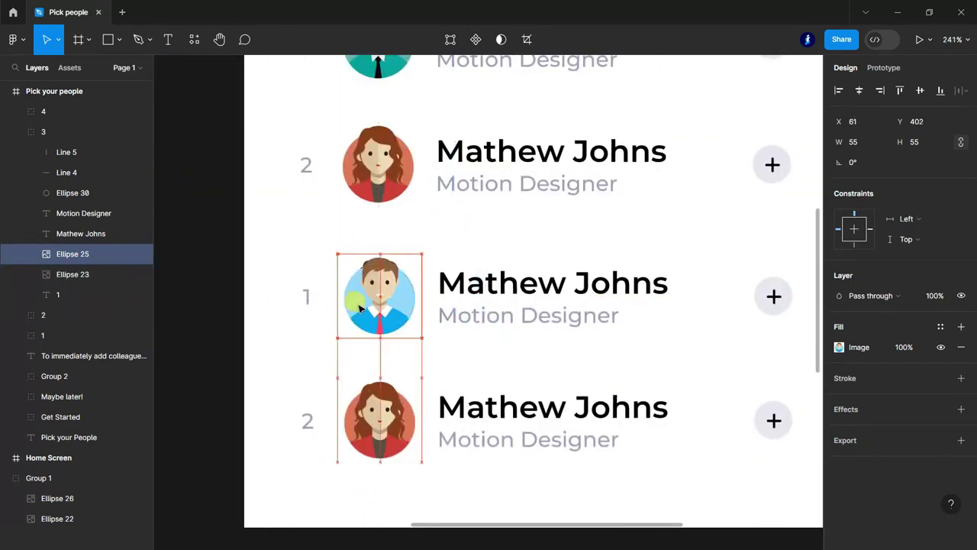
left_click(51, 272)
key("Delete")
scroll(351, 306, "down", 3, "ctrl")
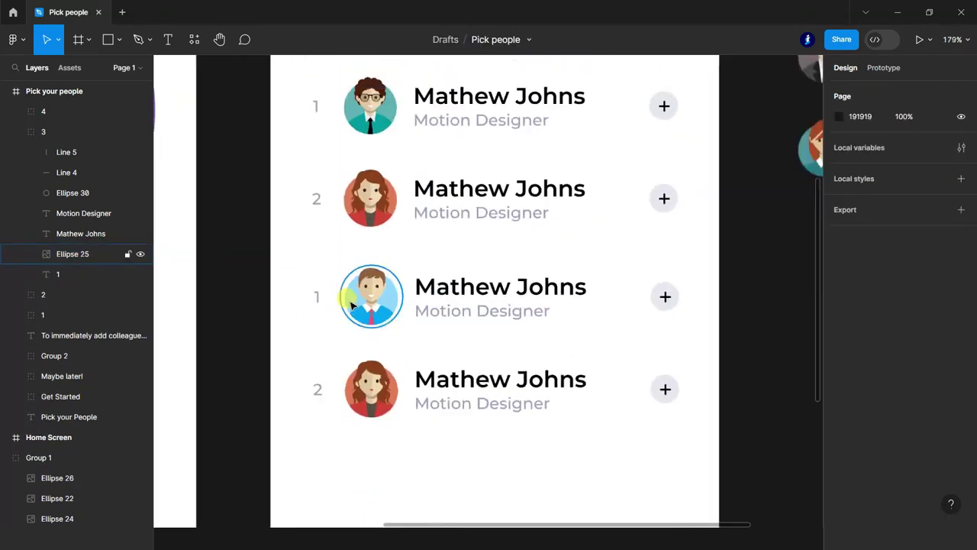
scroll(722, 366, "down", 3, "ctrl")
scroll(706, 374, "up", 1, "ctrl")
- Delete the two spare avatars beside the frame
left_click(706, 190)
left_click(706, 260, "shift")
key("Delete")
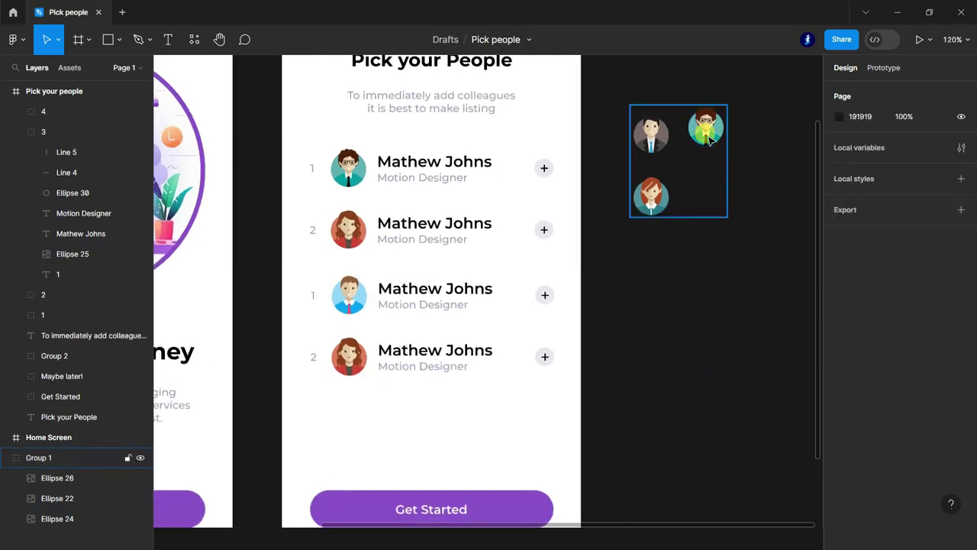
- Replace row 4's avatar with the teal glasses avatar and delete the old one
double_click(709, 136)
left_click(165, 39)
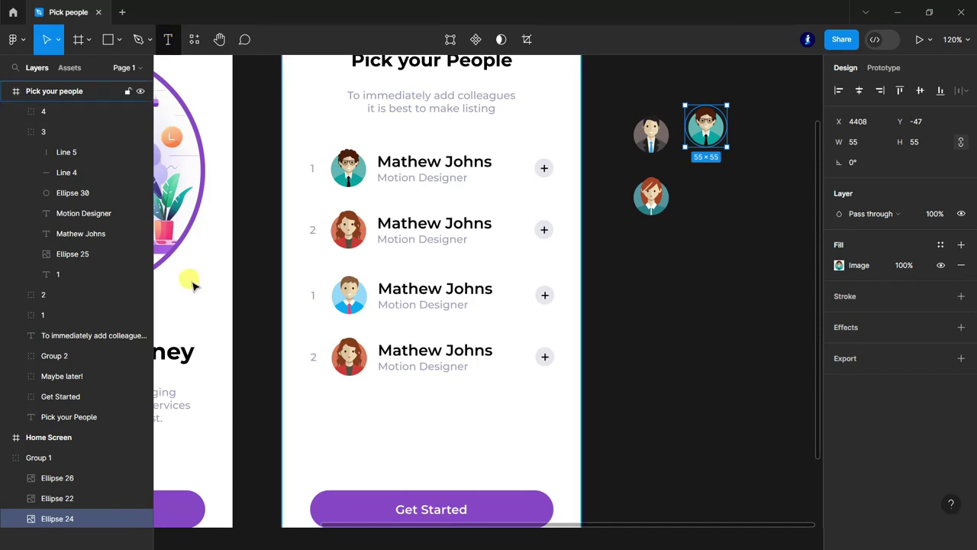
double_click(348, 357)
scroll(350, 359, "up", 3)
key("ctrl+v")
left_click_drag(400, 358, 359, 365)
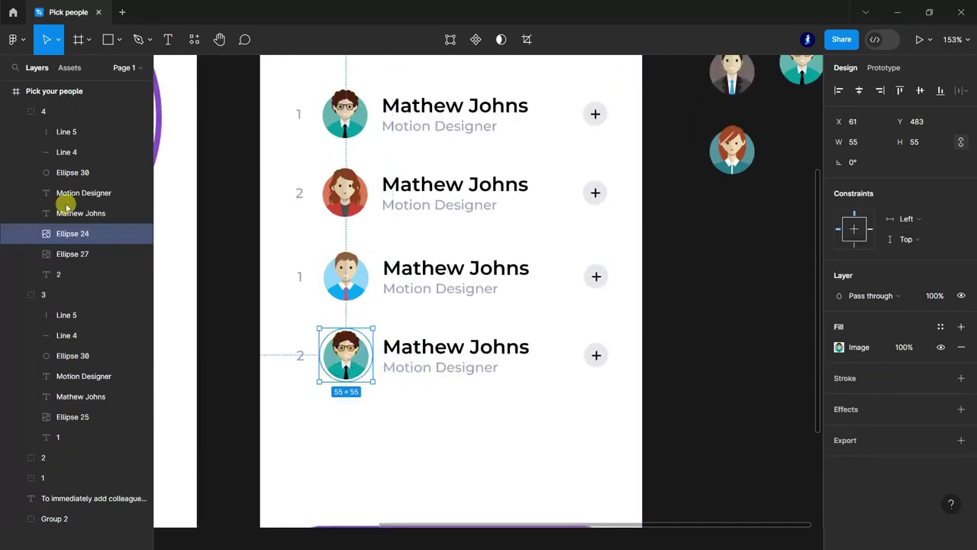
left_click(65, 253)
key("Delete")
left_click(14, 111)
left_click(16, 131)
scroll(588, 347, "down", 5)
- Nudge the Get Started button down and delete the Maybe later! button
scroll(588, 347, "down", 1)
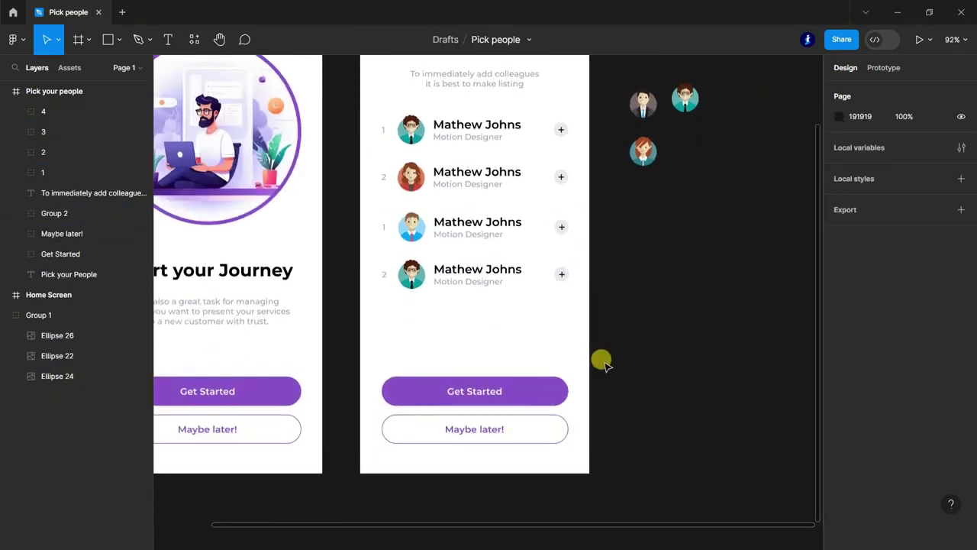
left_click(62, 132)
left_click(61, 233)
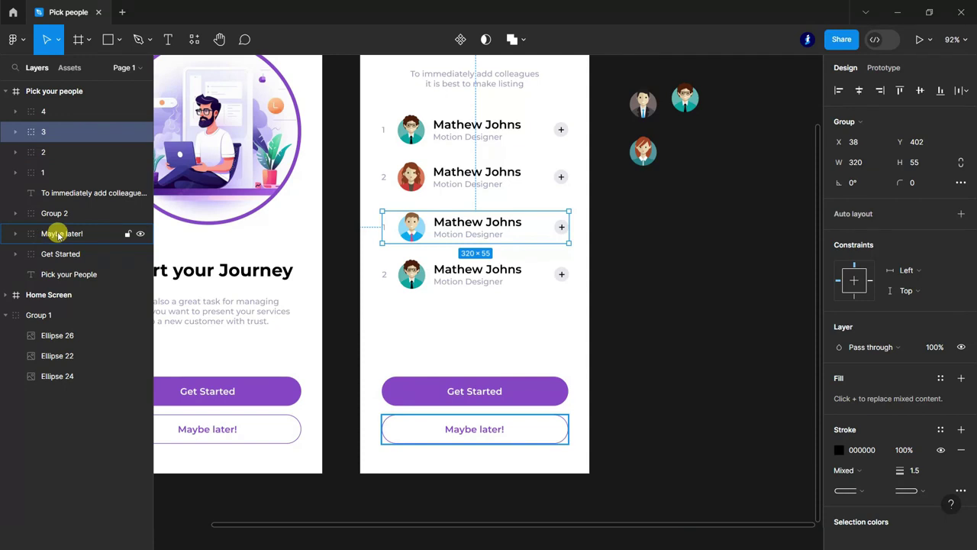
left_click(58, 253)
key("shift+Down")
key("shift+Down")
key("Down")
key("Down")
key("Down")
key("shift+Down")
key("shift+Down")
key("shift+Down")
key("Down")
key("Down")
key("Down")
left_click(67, 235)
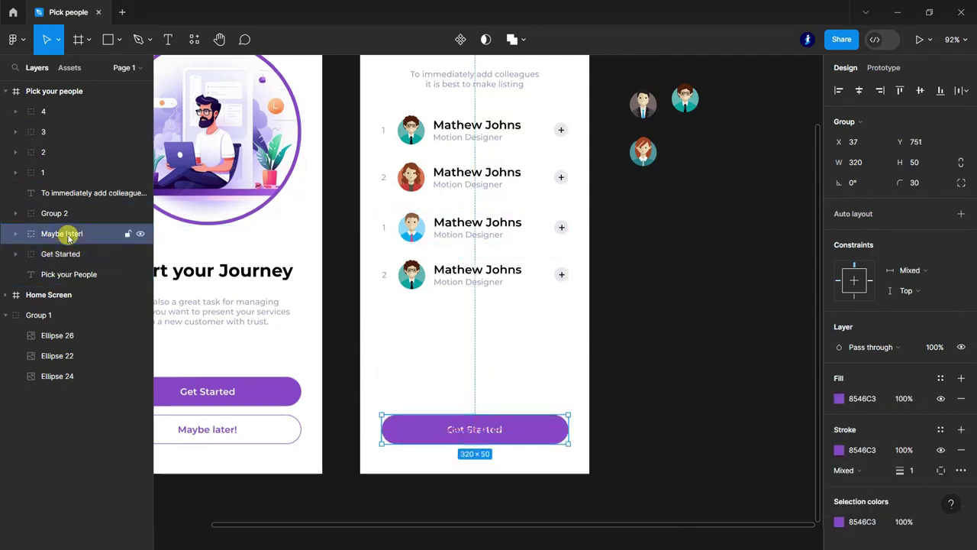
key("Delete")
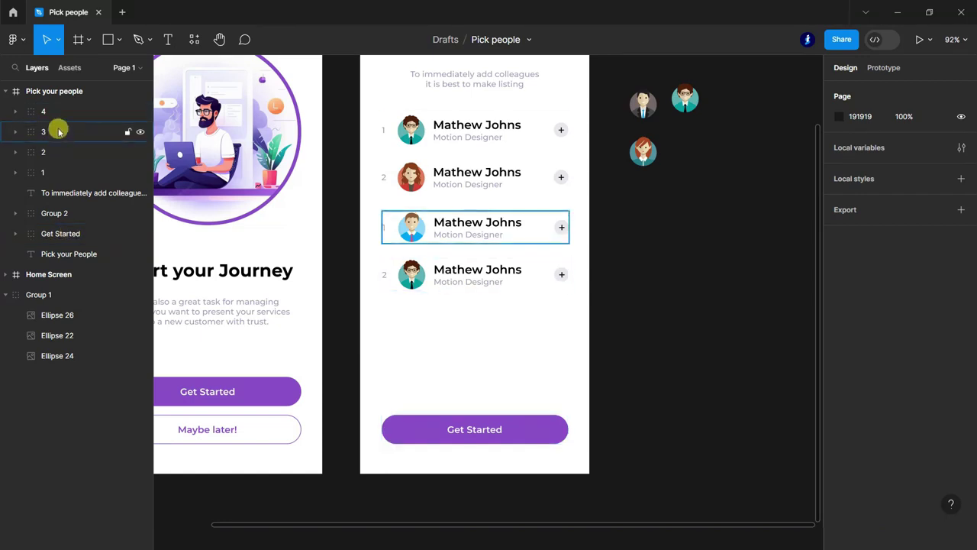
- Duplicate rows 3 and 4 below the originals to form rows 5 and 6
left_click(59, 131)
left_click(59, 111, "shift")
left_click_drag(492, 229, 495, 321)
key("Down")
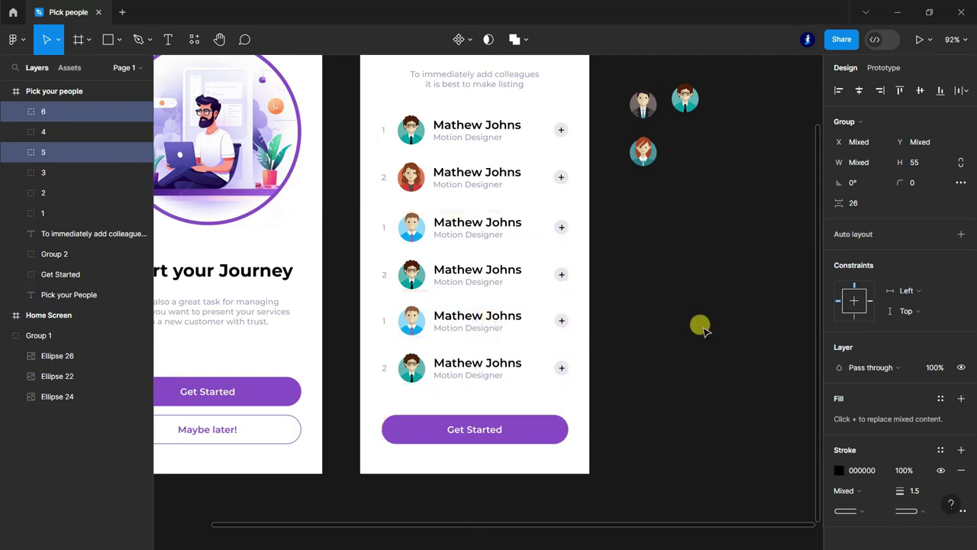
left_click(700, 328)
- Move layer 5 above layer 4 and renumber the lower rows 3, 4, 5 and 6
left_click(61, 152)
left_click_drag(62, 152, 68, 122)
left_click(168, 38)
scroll(378, 227, "up", 5)
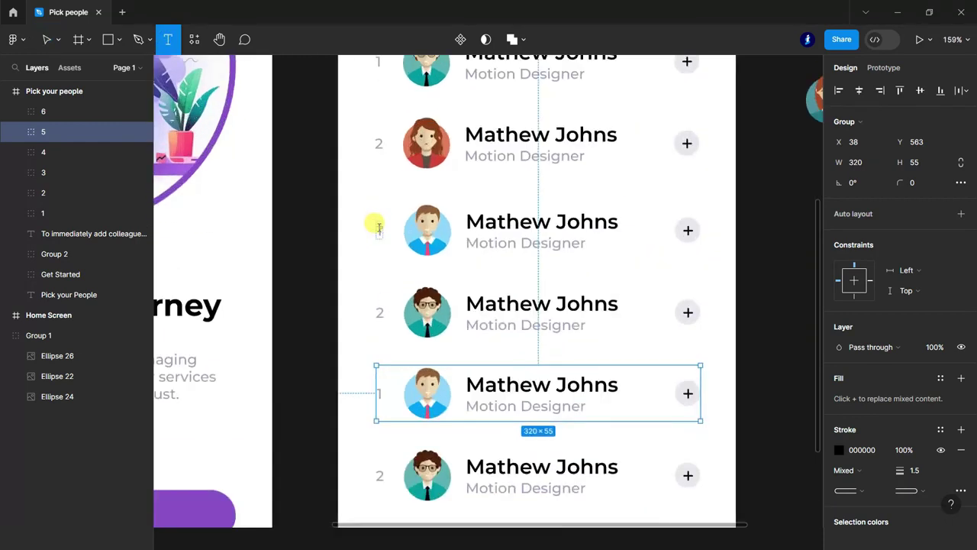
left_click(379, 227)
left_click(380, 310)
type("4")
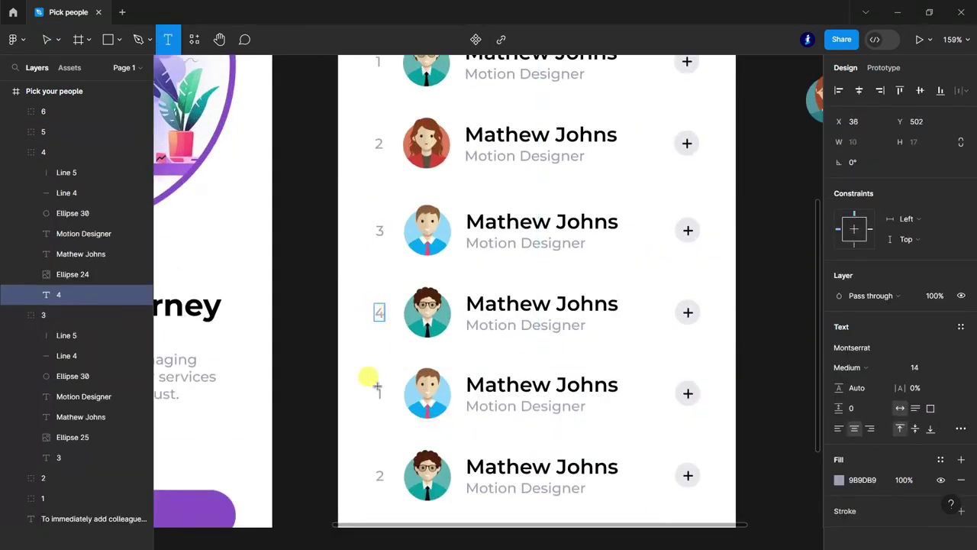
type("5")
left_click(378, 473)
type("6")
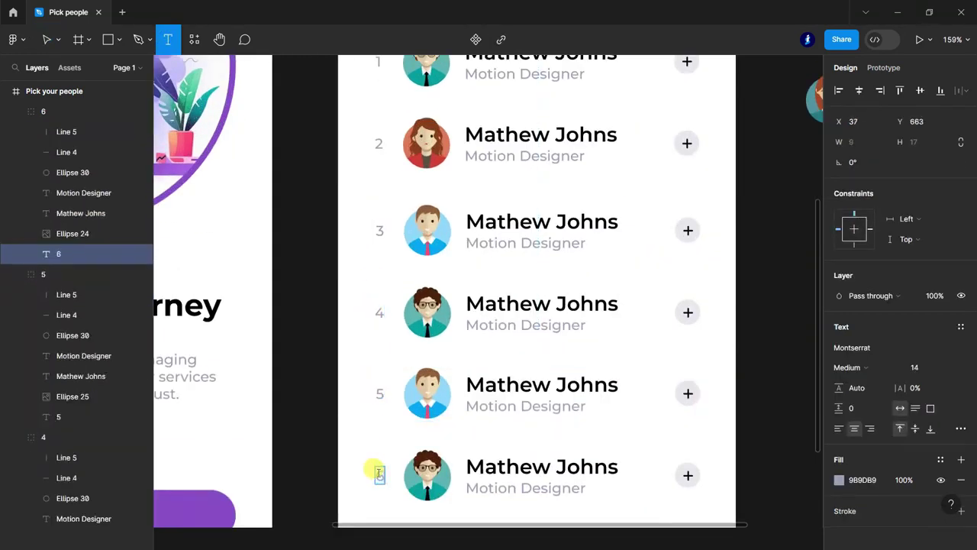
scroll(375, 469, "down", 2)
scroll(369, 319, "down", 3)
key("Escape")
- Collapse the row 3–5 layer groups and drag the dark-suited avatar onto row 5
left_click(15, 274)
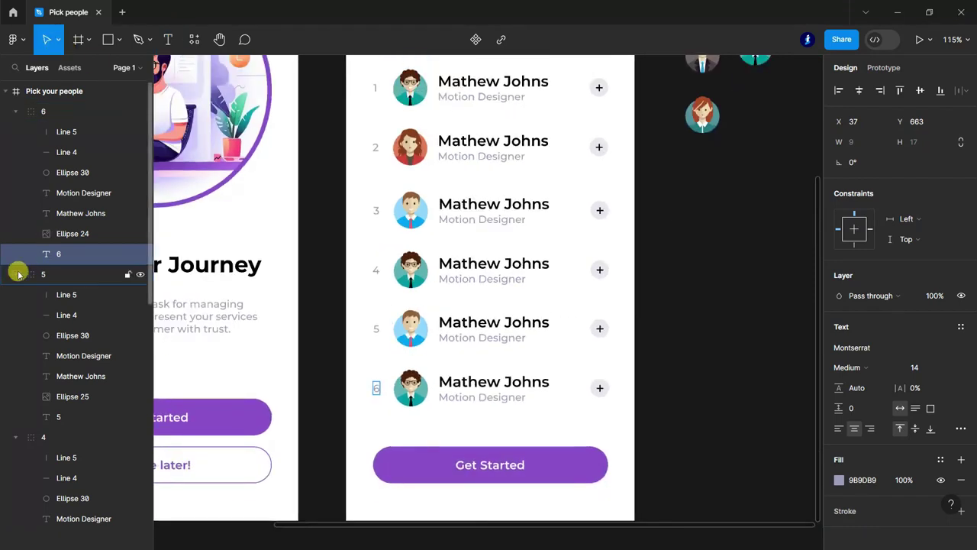
left_click(13, 296)
left_click(15, 314)
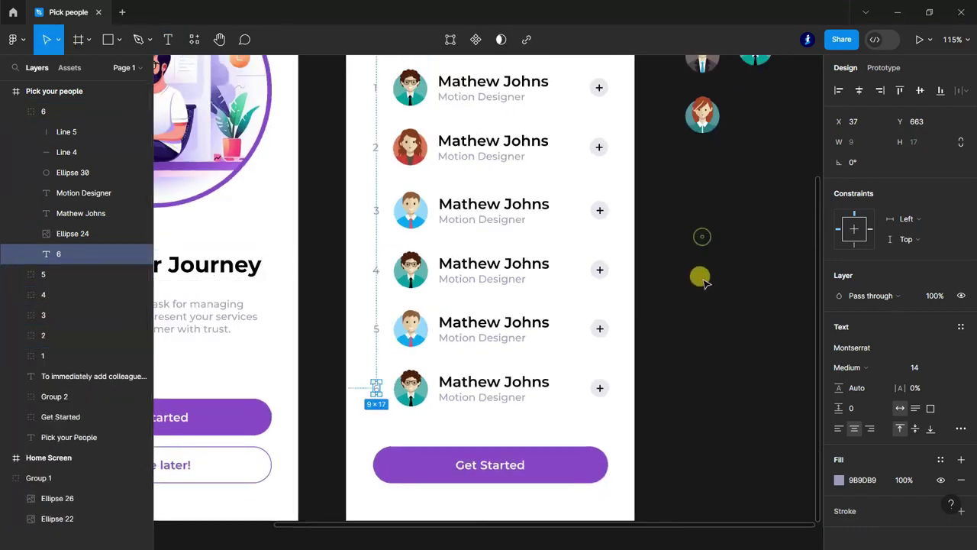
scroll(696, 84, "up", 1)
left_click_drag(698, 84, 408, 351)
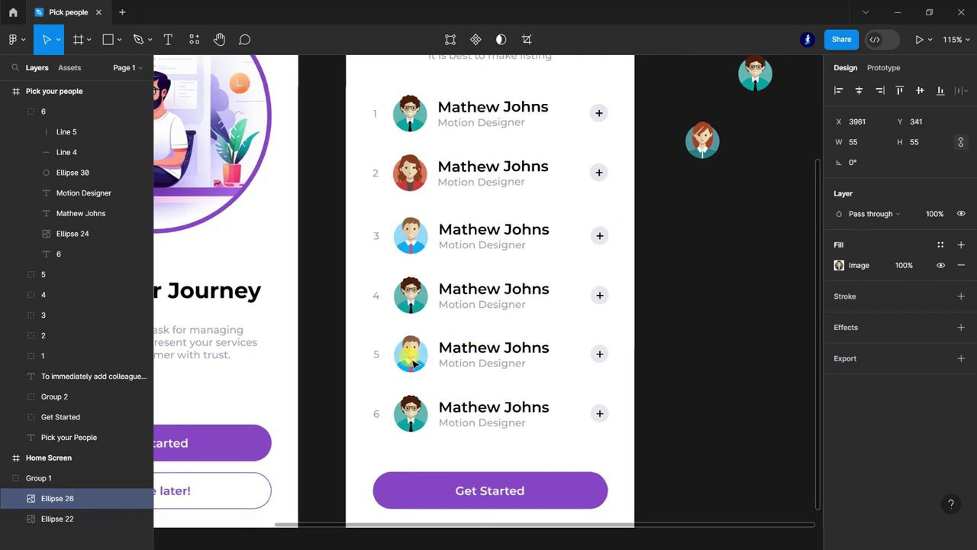
- Align the dark-suited avatar on row 5, move it into group 5, and delete the old avatar
left_click_drag(410, 351, 413, 352)
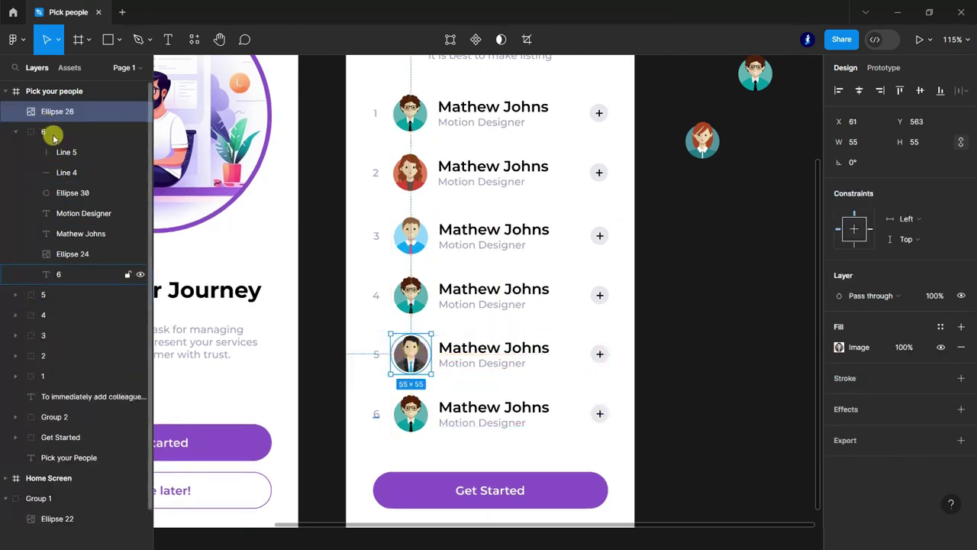
left_click(15, 294)
left_click_drag(63, 116, 66, 397)
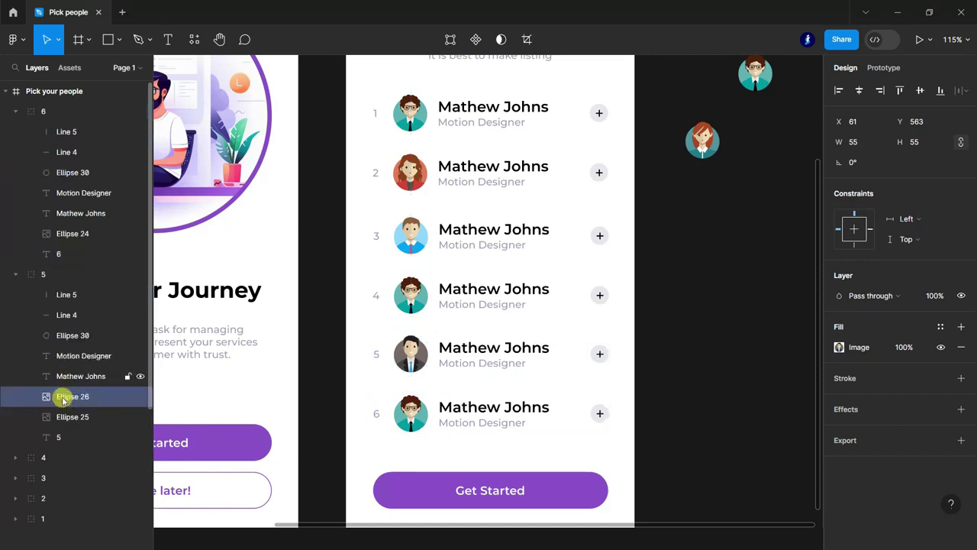
left_click(71, 417)
key("Delete")
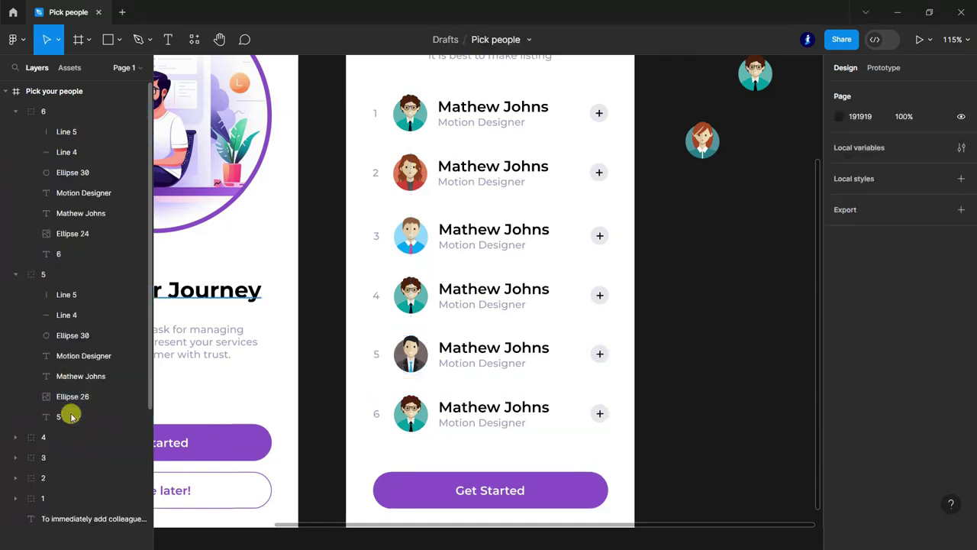
left_click(16, 274)
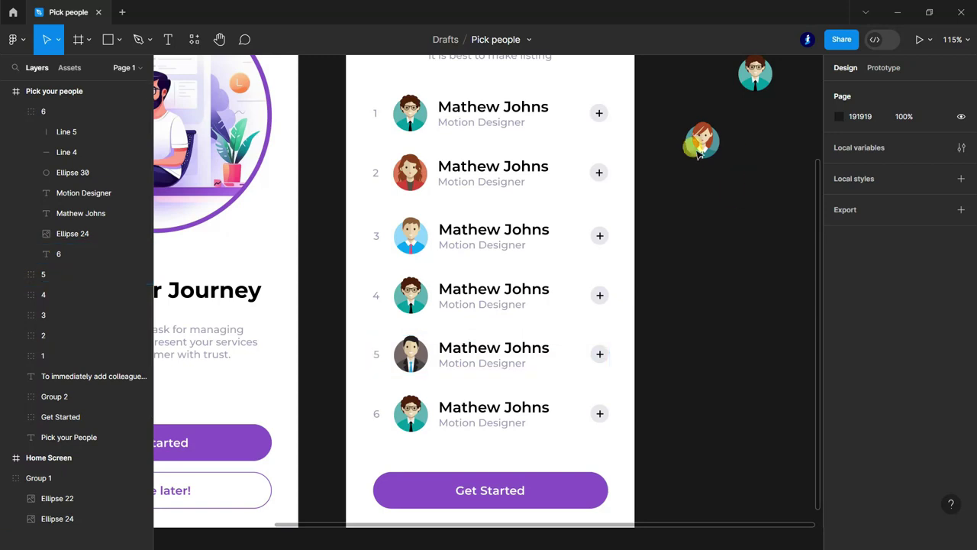
- Put the red-haired woman avatar in row 6's group, deleting the old and spare avatars
mouse_move(703, 140)
left_mouse_down()
mouse_move(569, 359)
mouse_move(410, 412)
left_mouse_up()
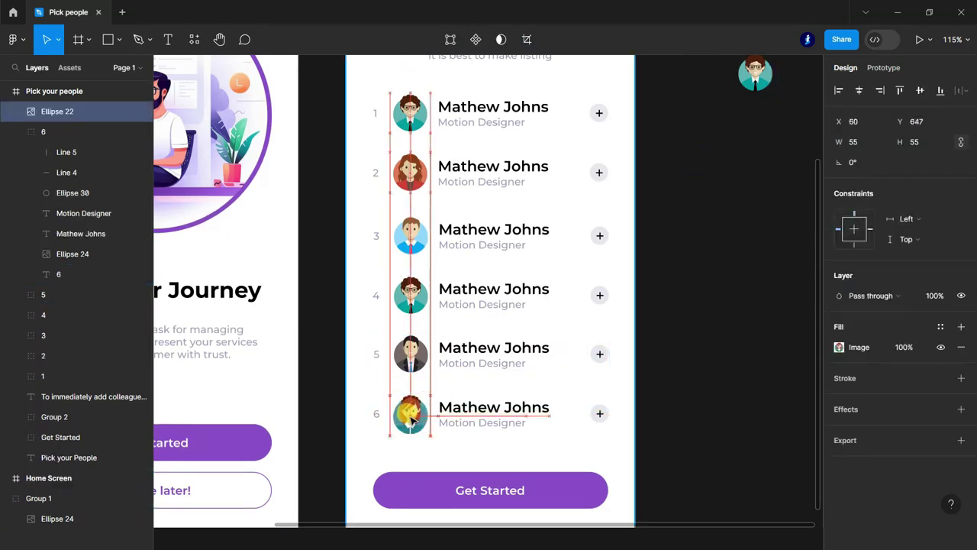
left_click_drag(57, 111, 61, 223)
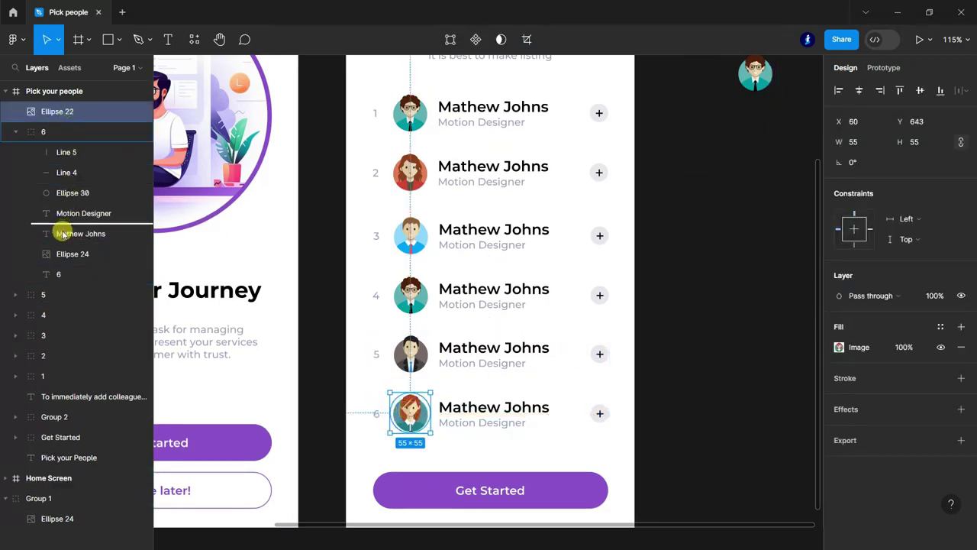
left_click(61, 254)
key("Delete")
left_click(754, 75)
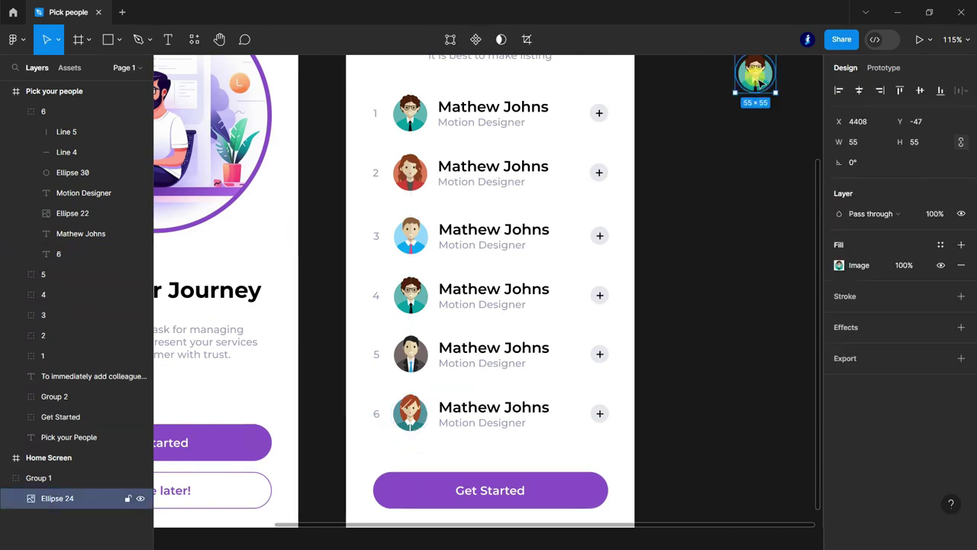
key("Delete")
left_click(15, 112)
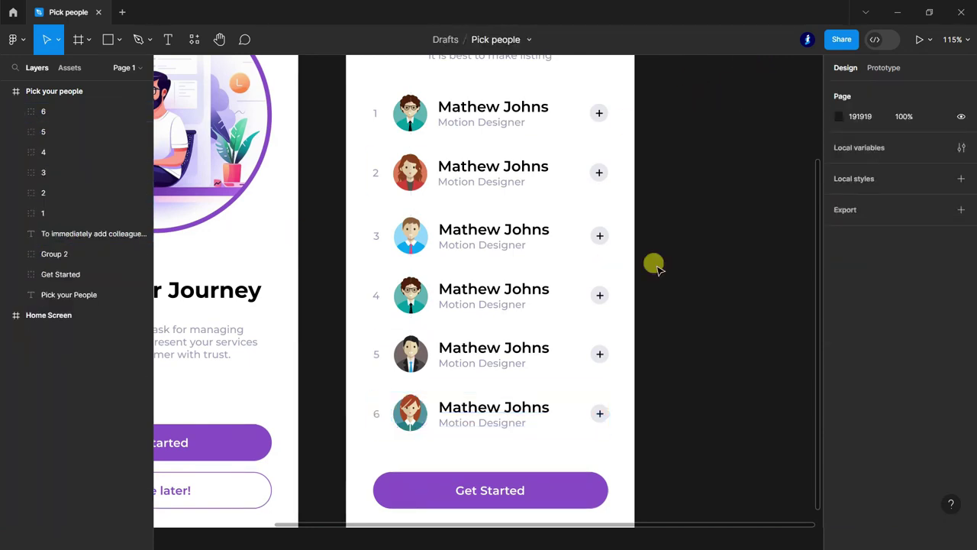
key("shift+1")
- Draw a rectangle over the third row of the people list
scroll(691, 372, "down", 1)
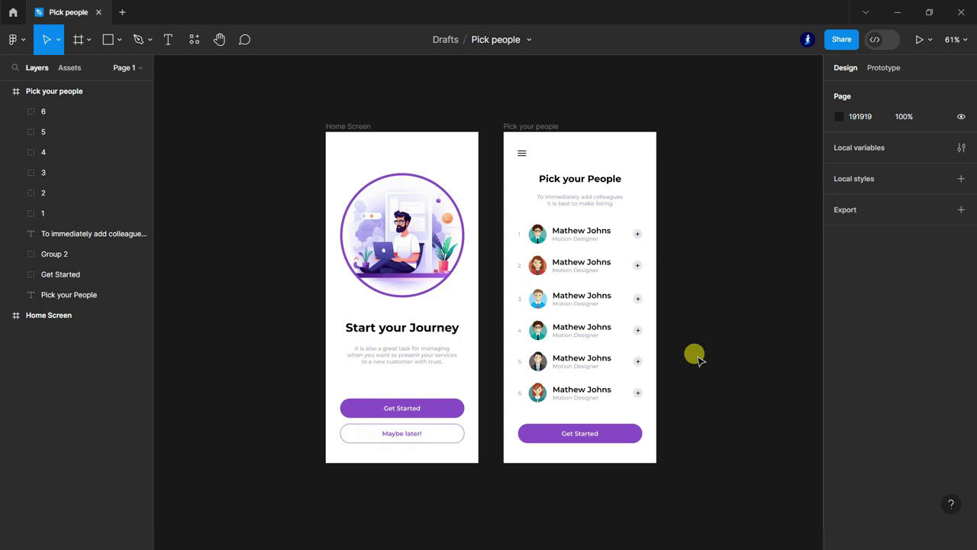
scroll(696, 356, "down", 2)
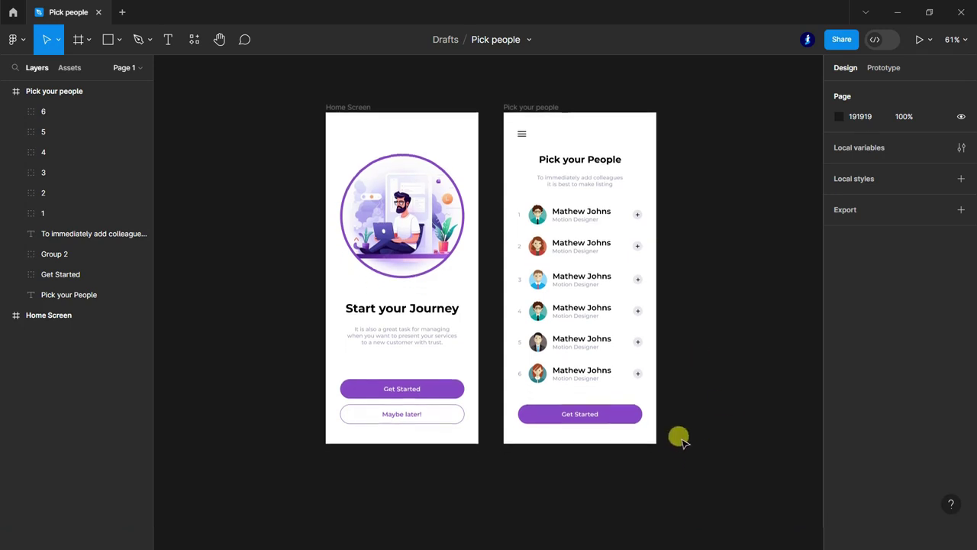
scroll(560, 497, "up", 2)
scroll(563, 192, "up", 2)
scroll(726, 427, "up", 2)
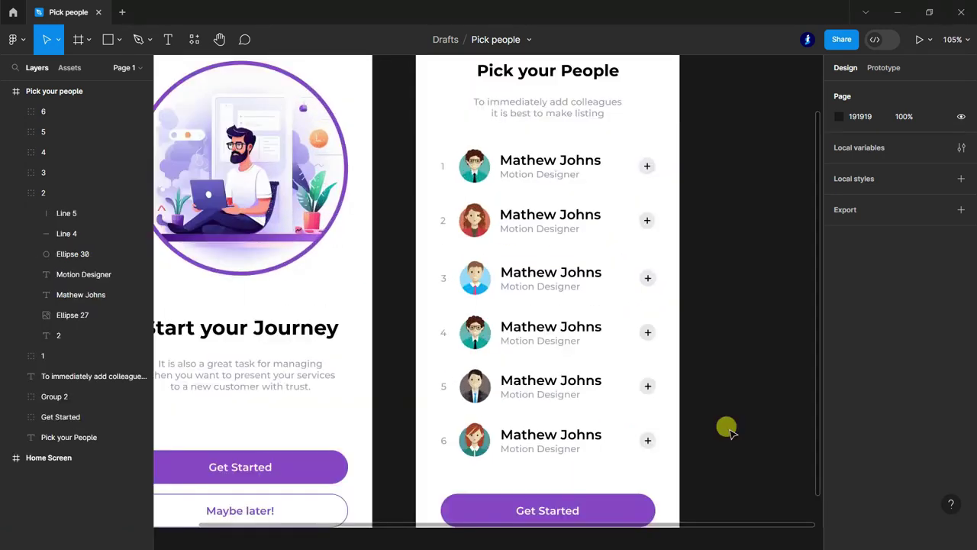
left_click(116, 42)
scroll(633, 255, "up", 2)
mouse_move(359, 250)
left_mouse_down()
mouse_move(646, 313)
mouse_move(665, 307)
left_mouse_up()
- Size the rectangle to 360×75 with a corner radius of 10
left_click(856, 145)
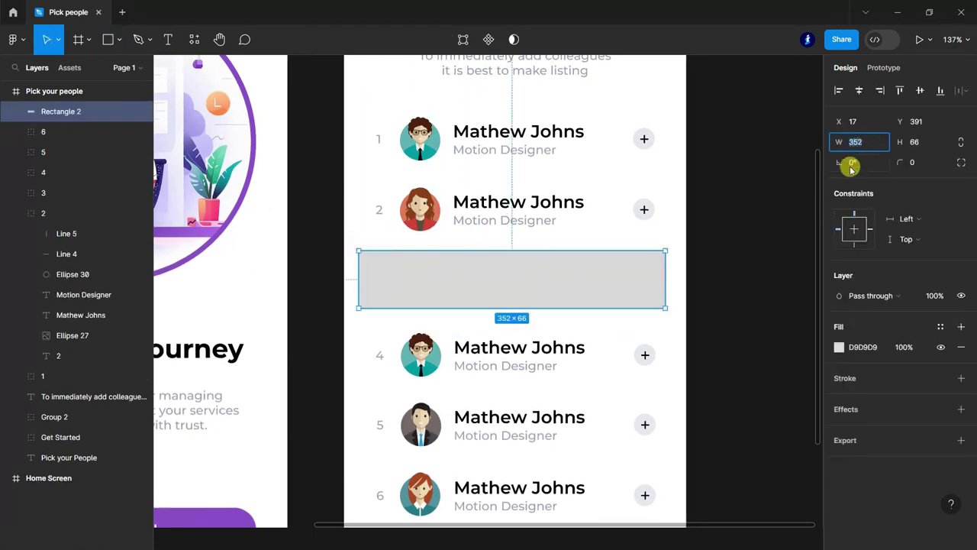
type("0")
left_click(916, 144)
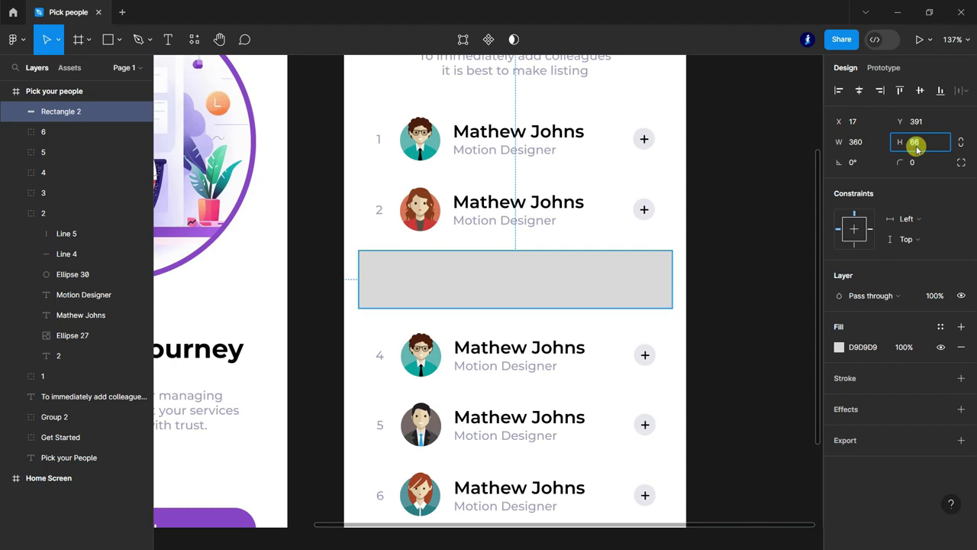
type("70")
key("Return")
key("Up")
key("Up")
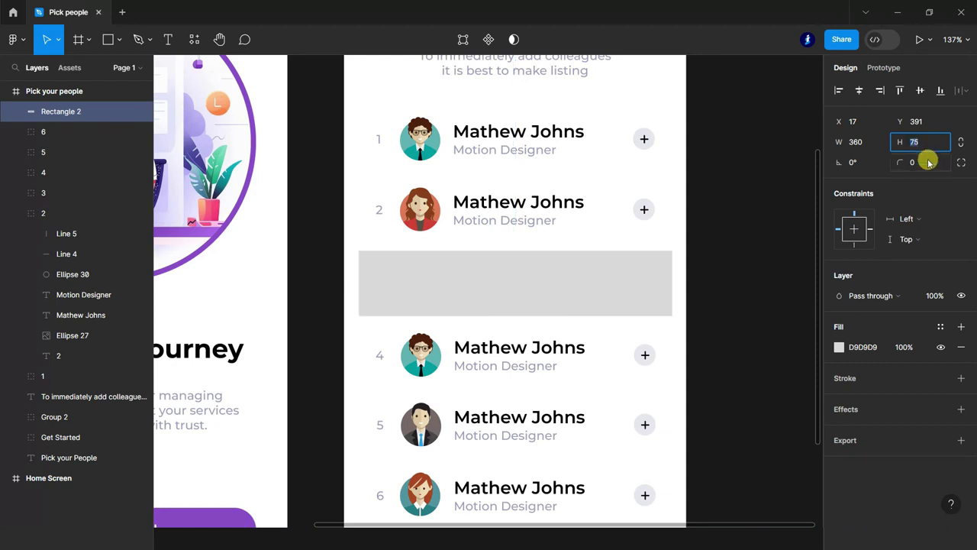
left_click(922, 162)
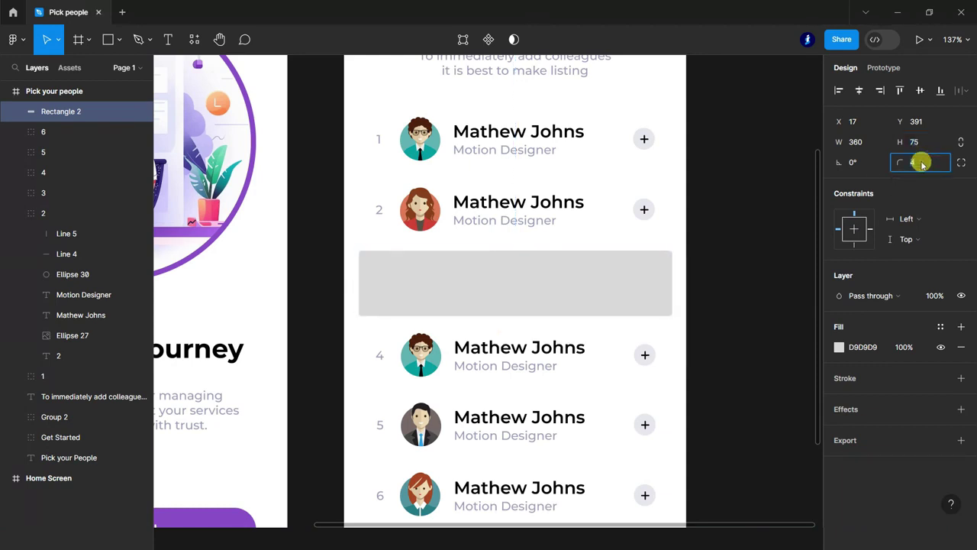
type("10")
key("Return")
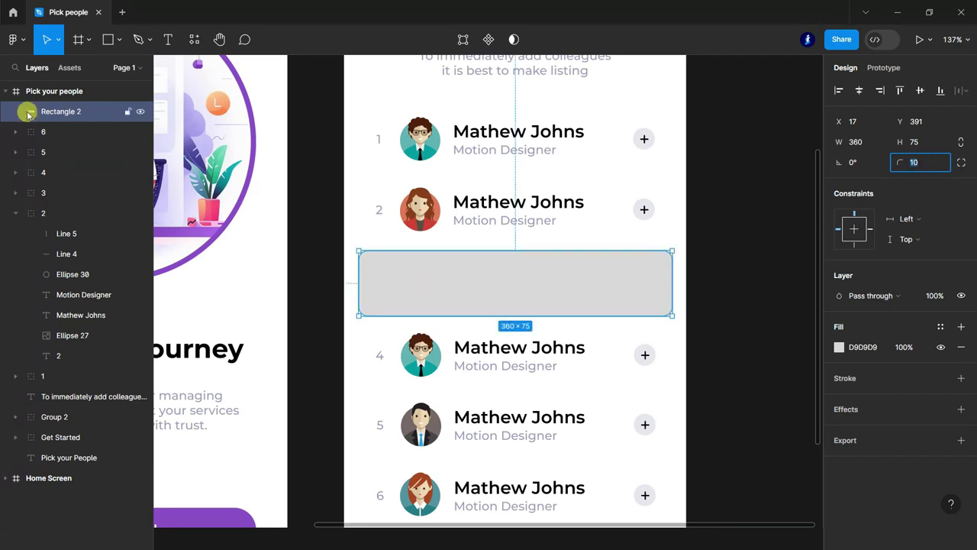
- Move the rectangle into row 3's group, behind its content, in the Layers panel
left_click(15, 214)
left_click(15, 192)
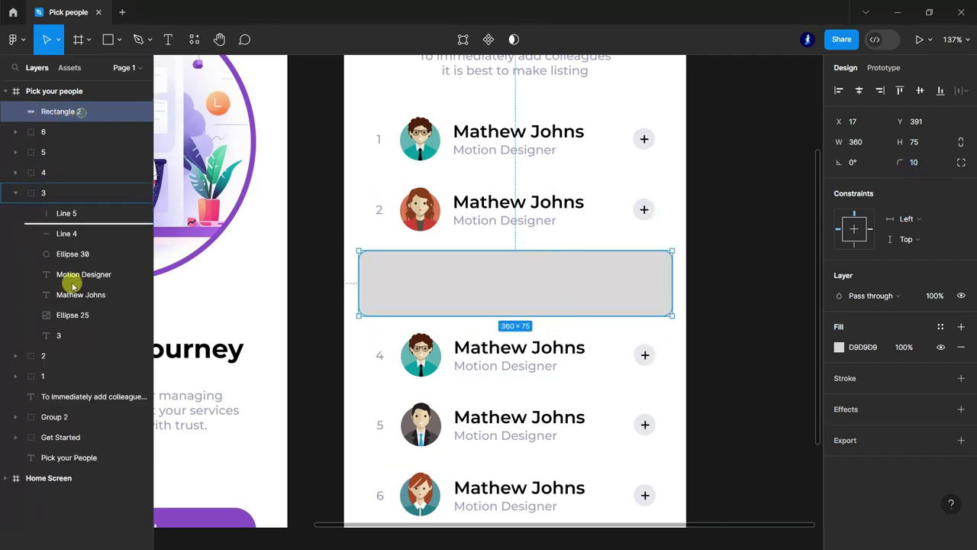
left_click_drag(69, 314, 66, 336)
right_click(58, 314)
left_click(749, 259)
key("ctrl+z")
key("ctrl+z")
mouse_move(54, 112)
left_mouse_down()
mouse_move(60, 338)
mouse_move(107, 334)
left_mouse_up()
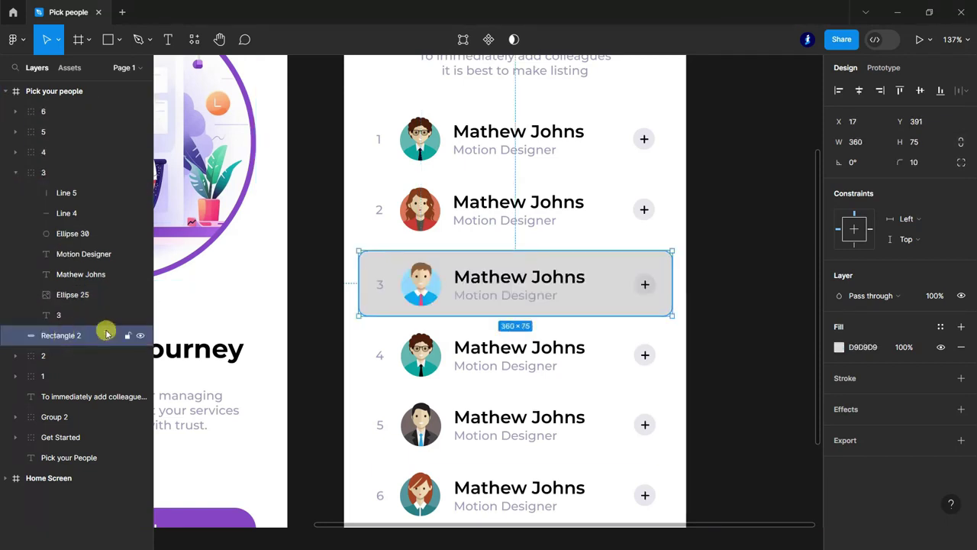
- Make the row-3 rectangle white FFFFFF with a drop shadow of blur 13 and 10% opacity
key("f")
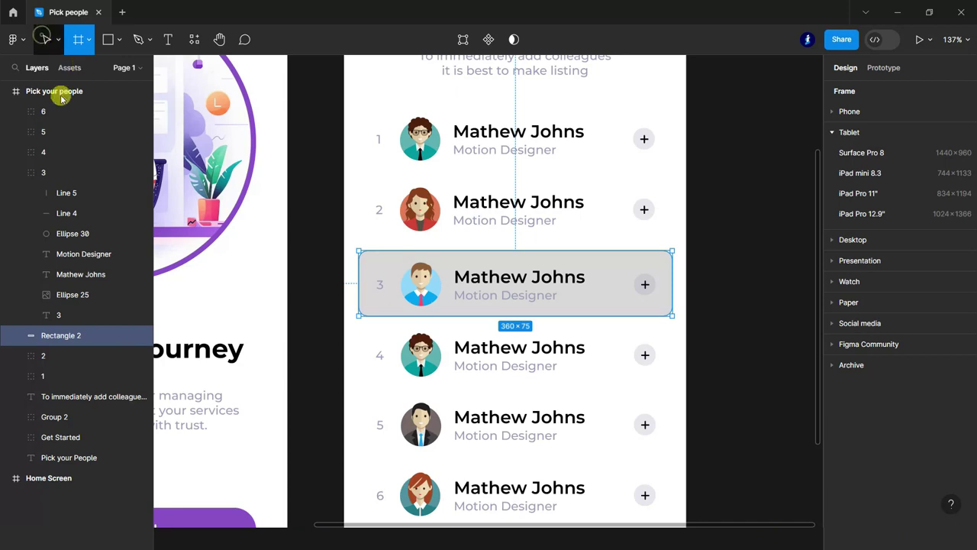
key("v")
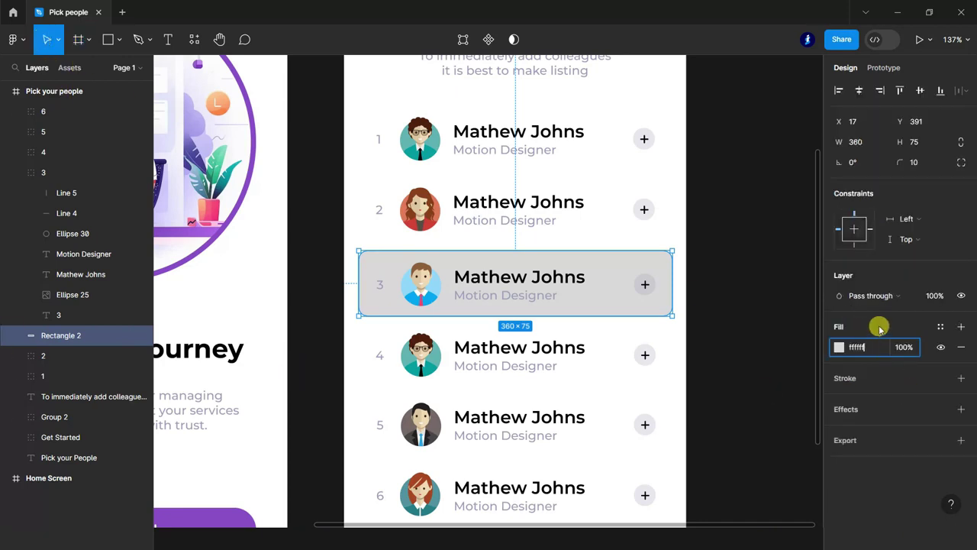
key("Return")
left_click(964, 410)
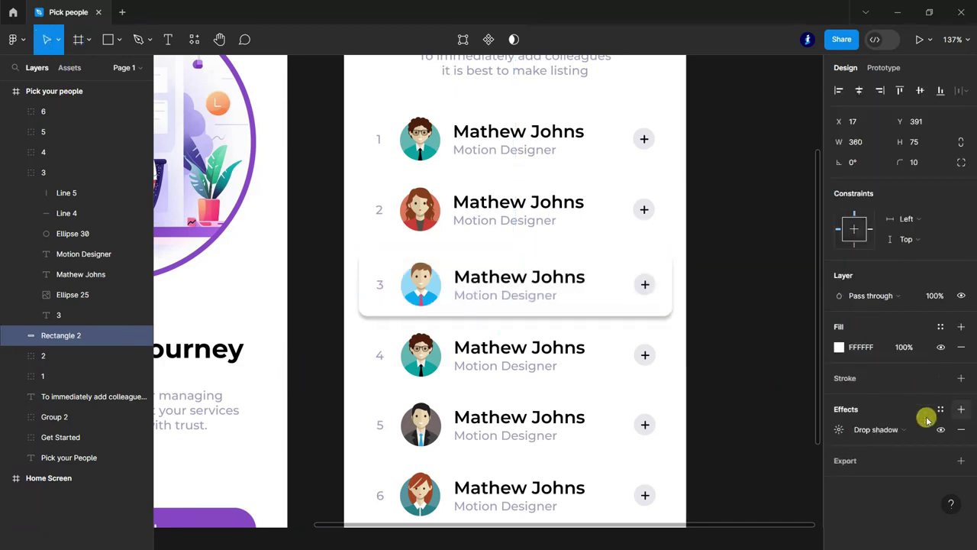
left_click(839, 429)
left_click(752, 502)
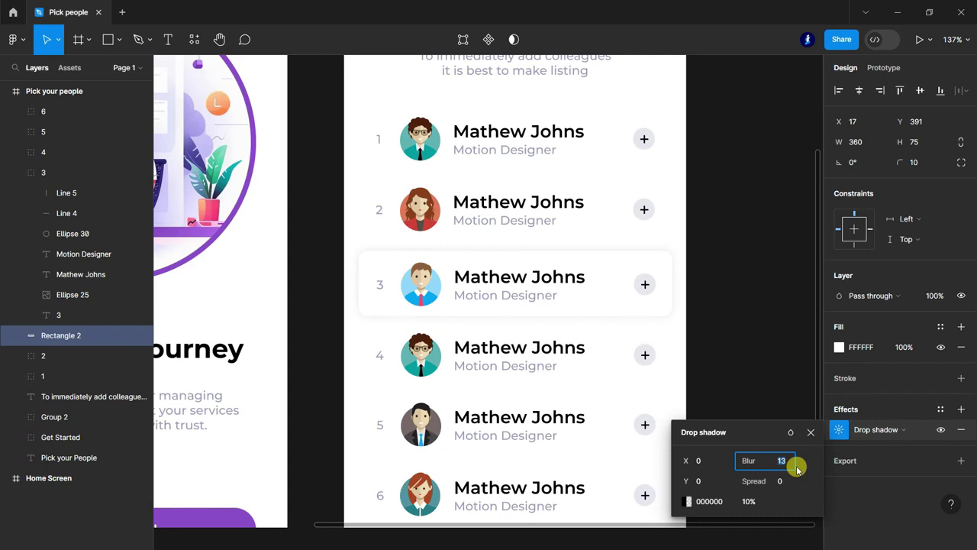
left_click(811, 432)
left_click(718, 350)
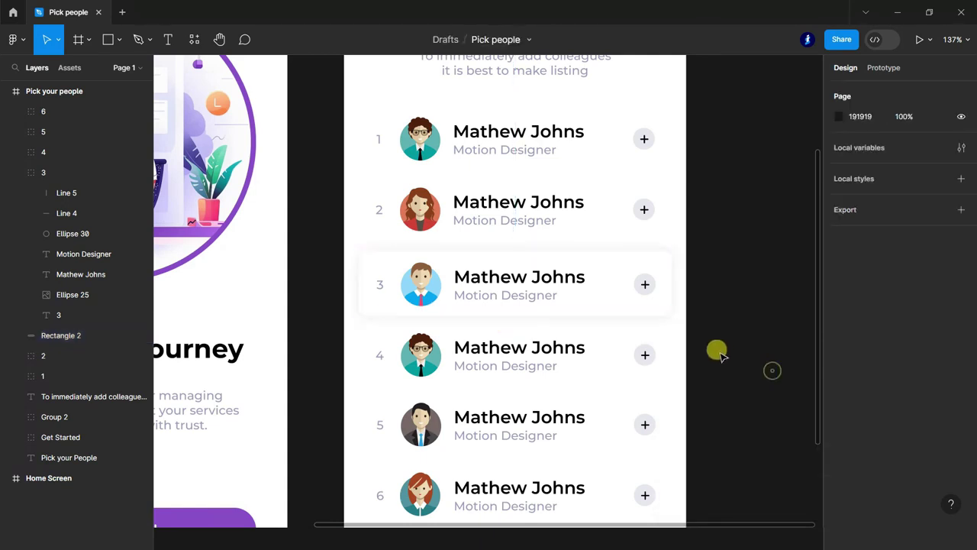
left_click(168, 38)
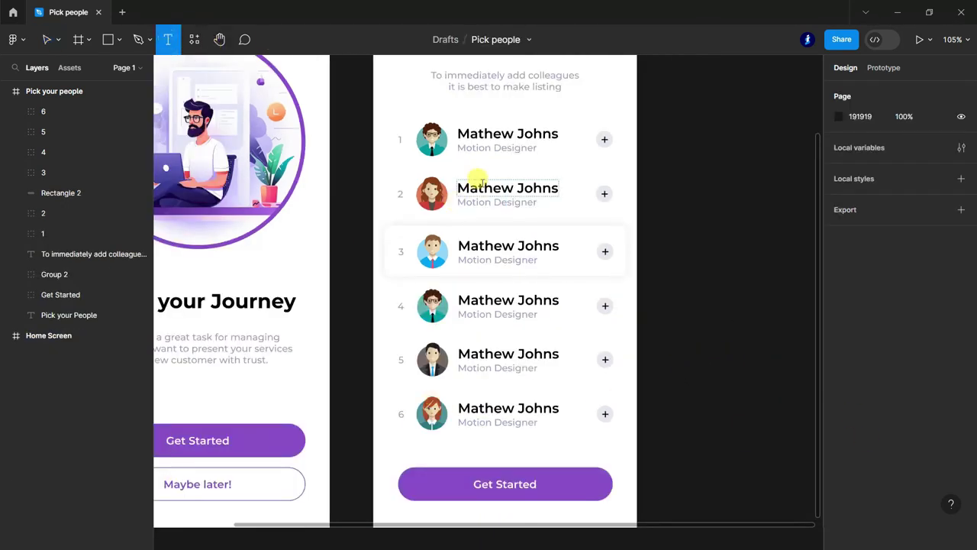
- Replace row 2's placeholder name with a new colleague name
scroll(477, 180, "up", 2)
scroll(560, 196, "up", 2)
scroll(596, 207, "up", 2)
scroll(506, 203, "up", 2)
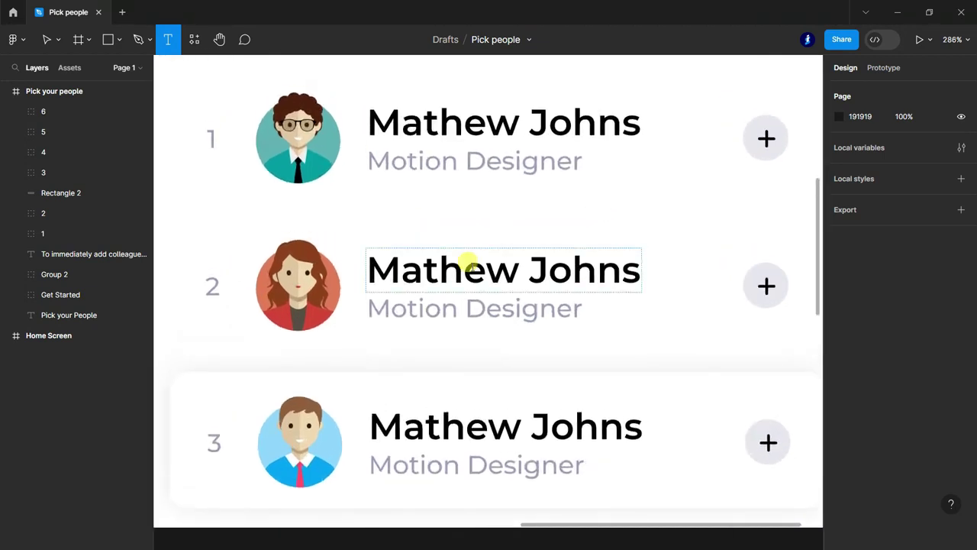
left_click(468, 265)
key("ctrl+a")
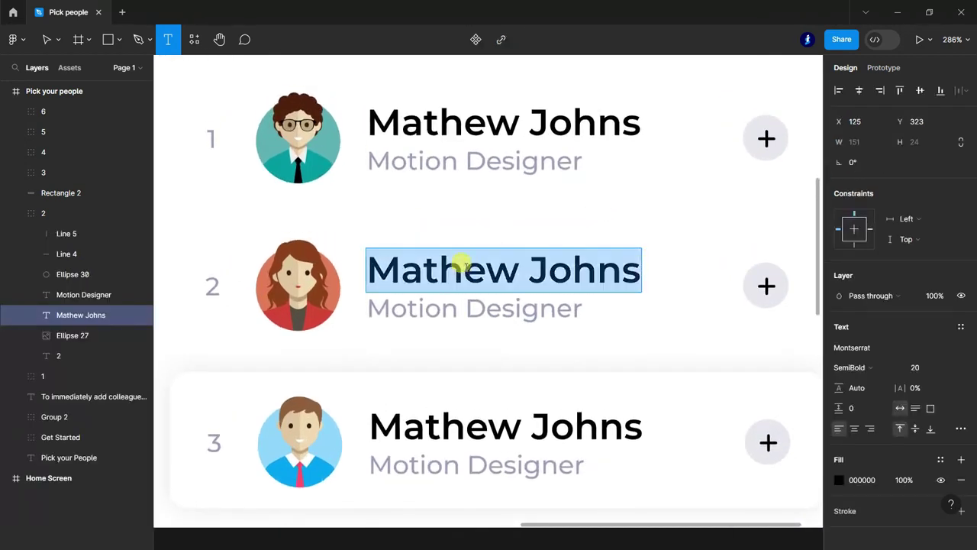
type("Rose Tayl")
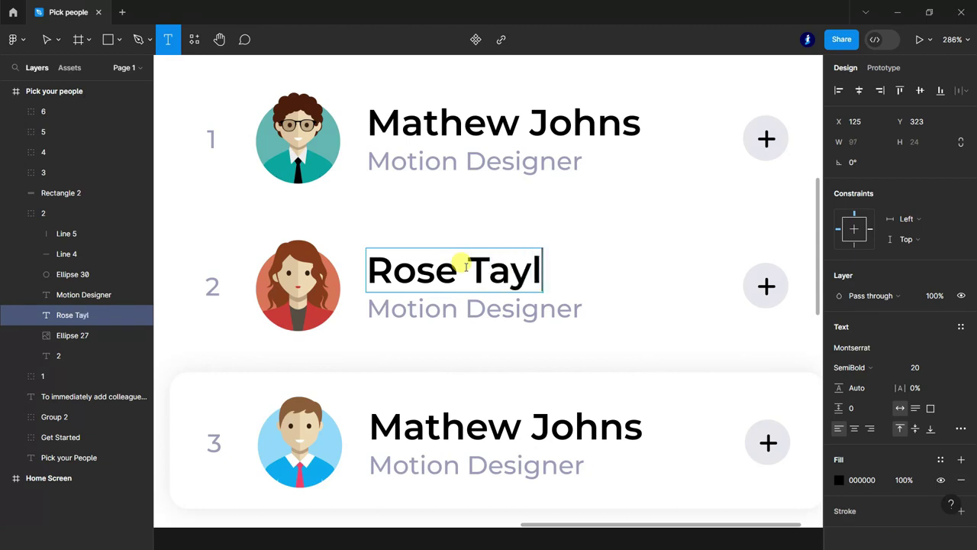
- Delete the first name from row 3's name text
scroll(445, 265, "down", 1)
left_click_drag(526, 393, 349, 393)
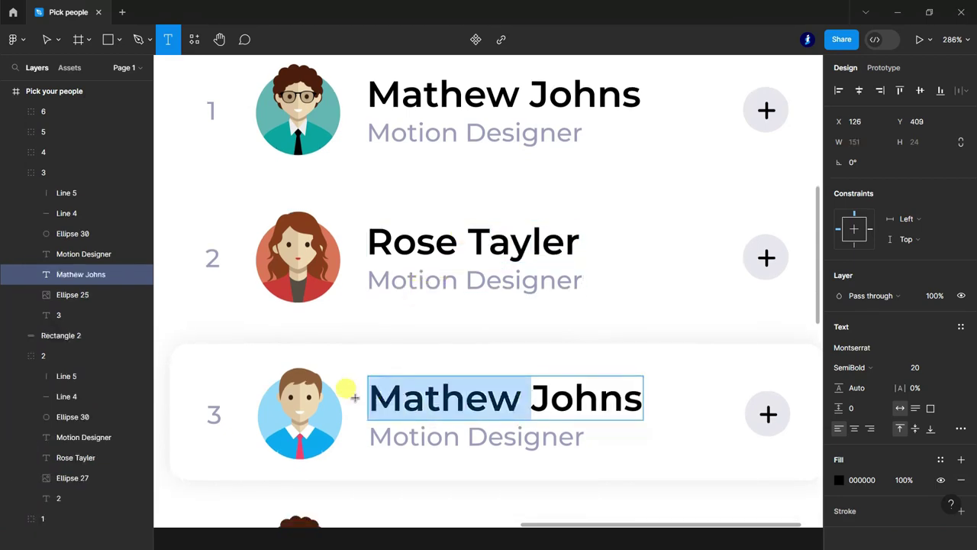
key("BackSpace")
left_click(474, 394)
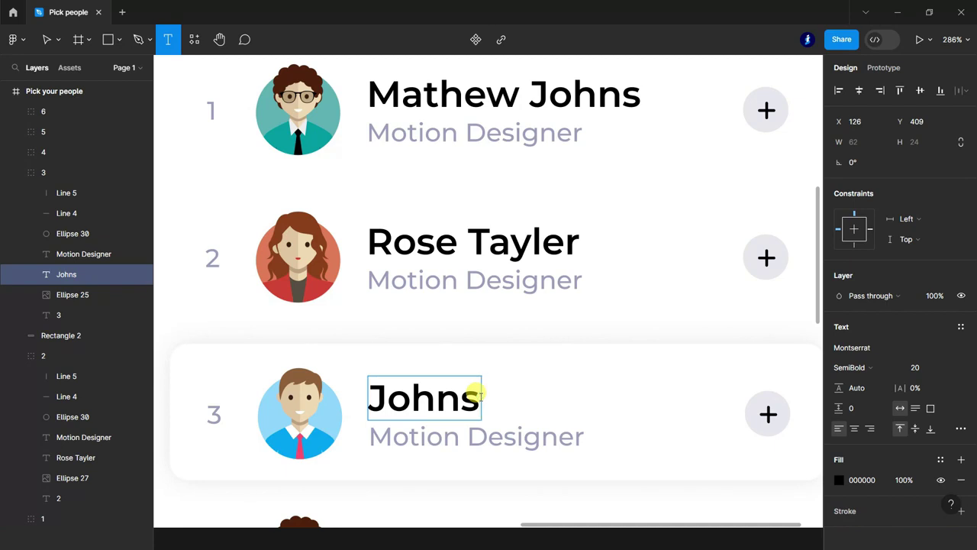
type("Koll")
- Clear row 5's name and type a new colleague name
scroll(402, 357, "down", 3)
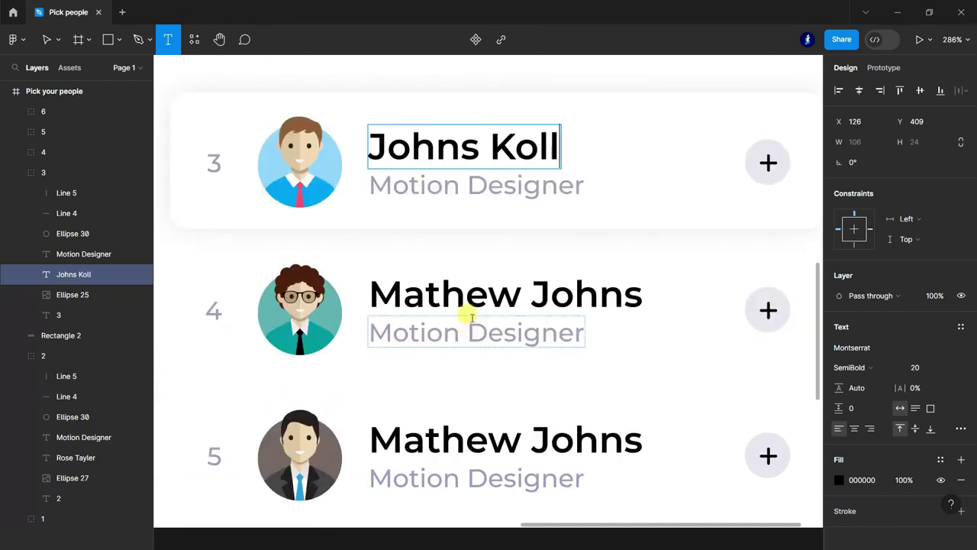
left_click(465, 290)
scroll(465, 290, "down", 1)
left_click(490, 376)
scroll(395, 365, "down", 1)
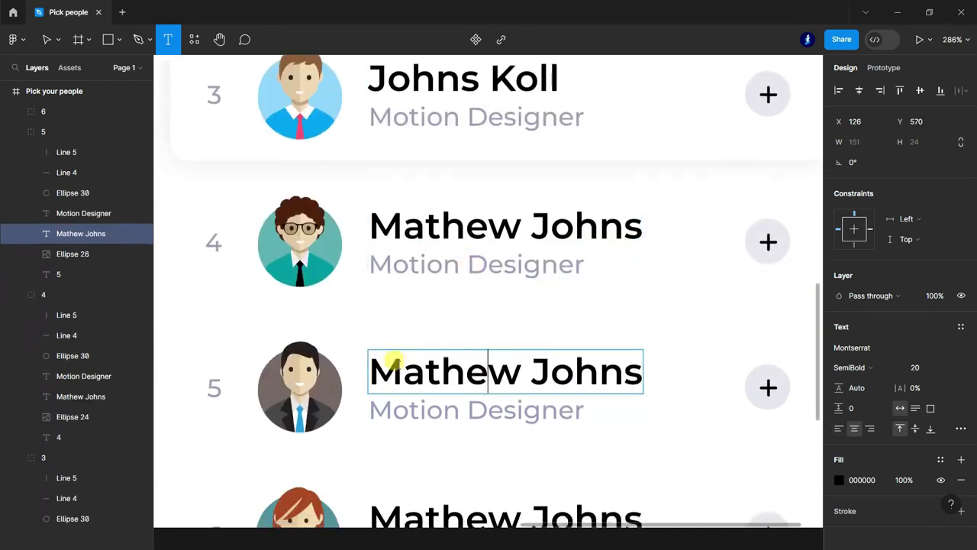
left_click_drag(399, 360, 648, 345)
key("BackSpace")
key("BackSpace")
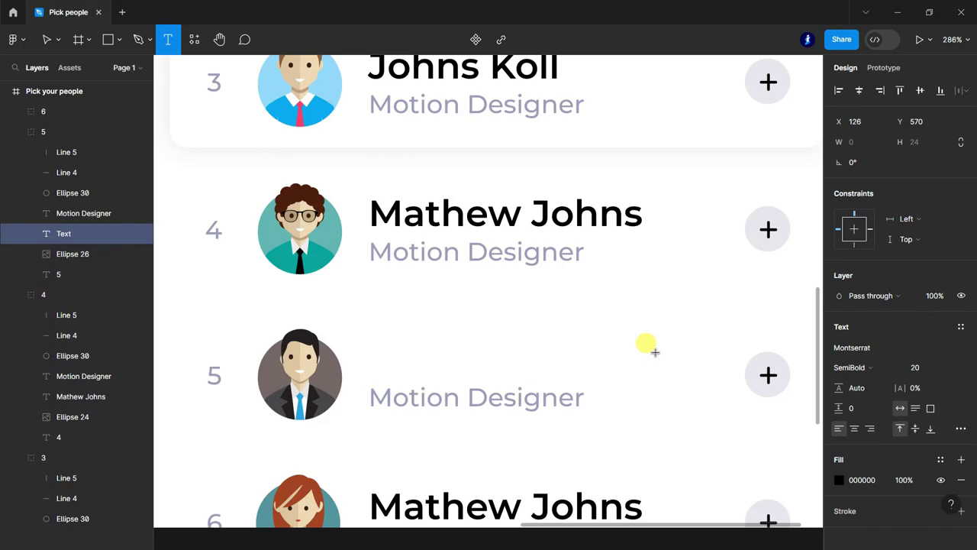
type("Dived")
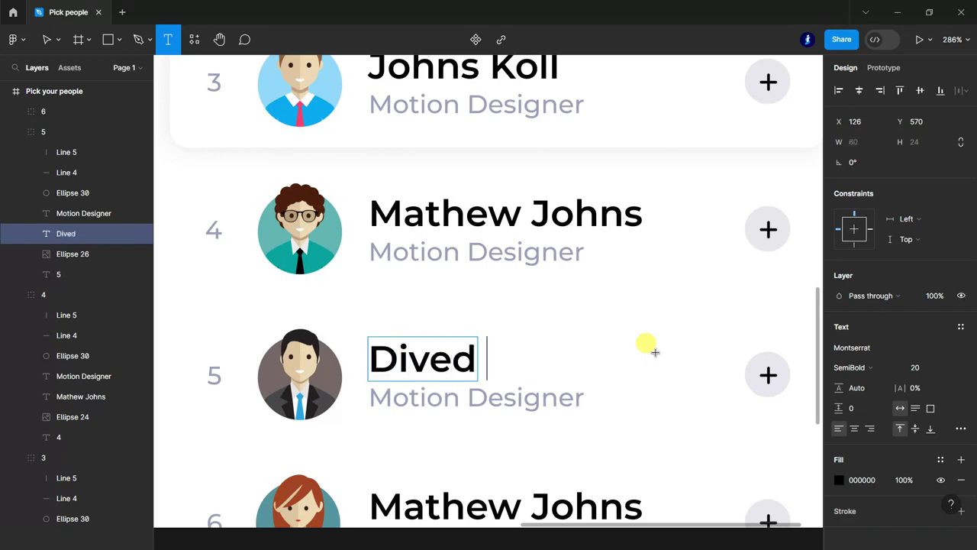
- Left-align row 6's name and clear it for a new colleague name
scroll(502, 301, "down", 4)
scroll(509, 348, "up", 1)
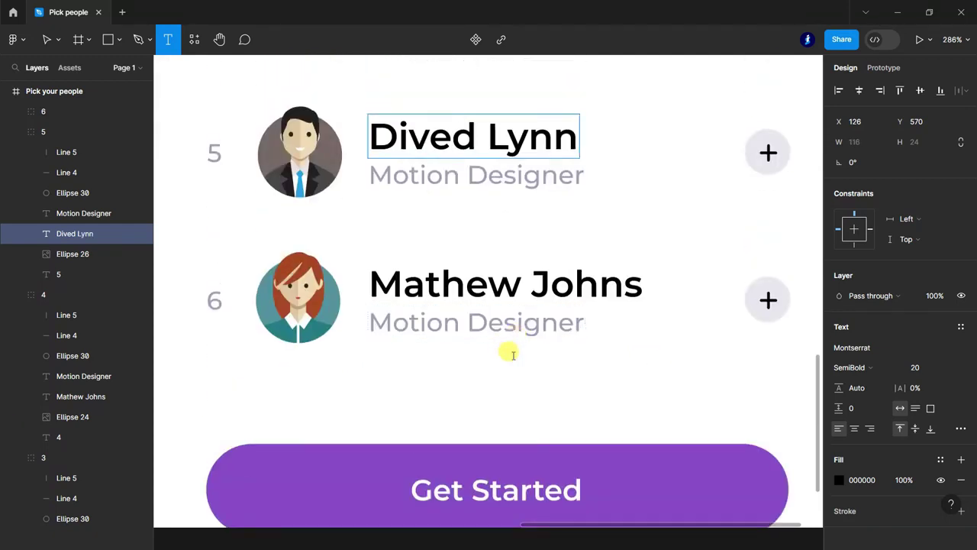
scroll(517, 366, "up", 1)
left_click(526, 366)
left_click_drag(388, 359, 645, 366)
left_click(839, 428)
left_click_drag(403, 361, 636, 369)
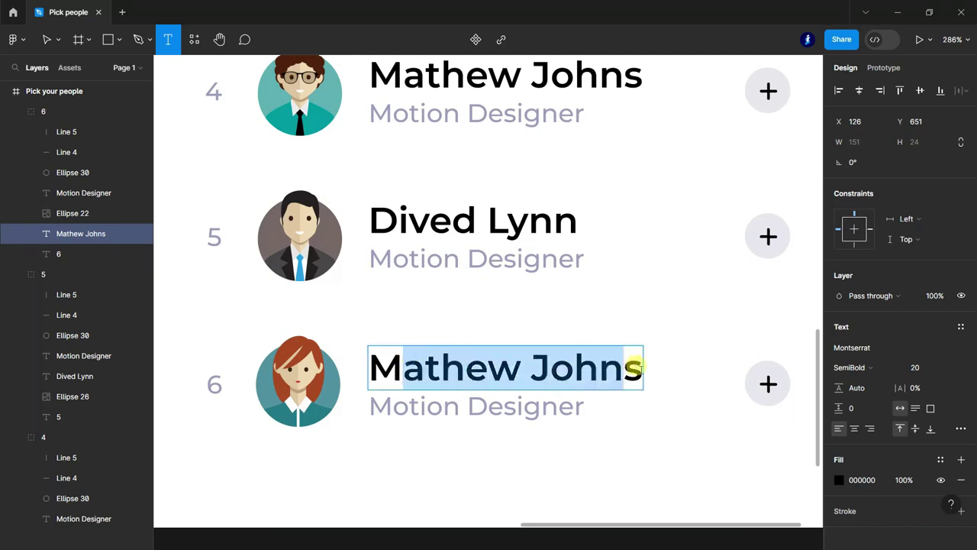
key("BackSpace")
key("BackSpace")
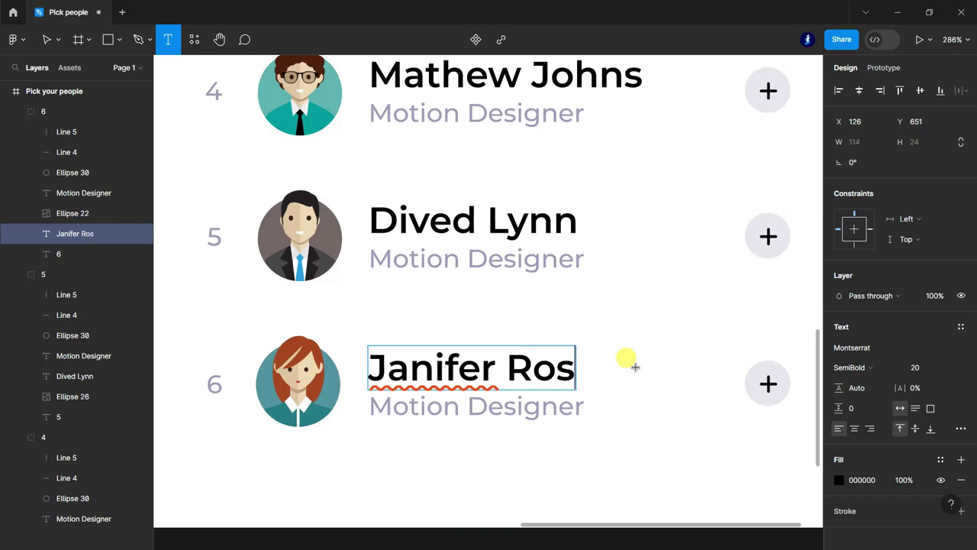
scroll(515, 240, "down", 5)
- Finish text editing and collapse the expanded row groups in the Layers panel
scroll(698, 349, "down", 5)
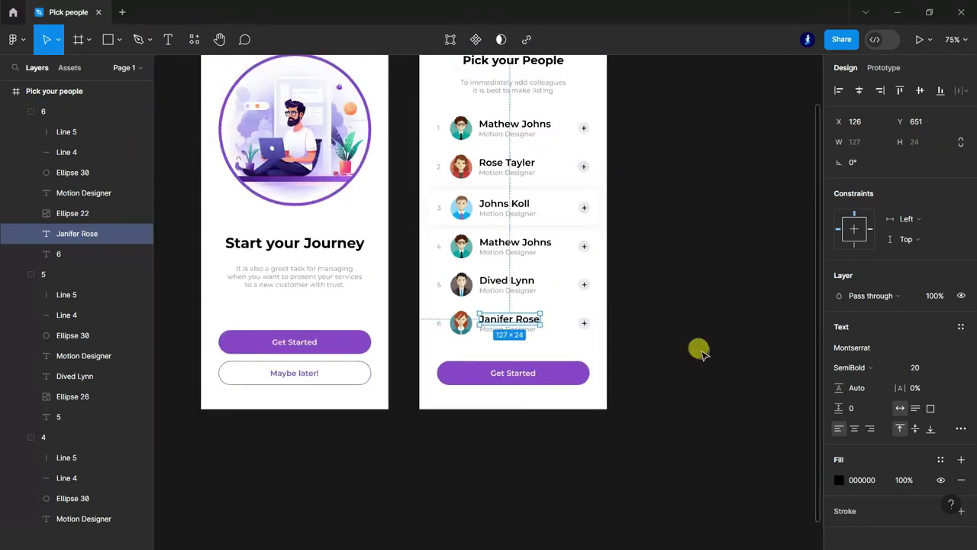
left_click(682, 395)
scroll(431, 427, "up", 2)
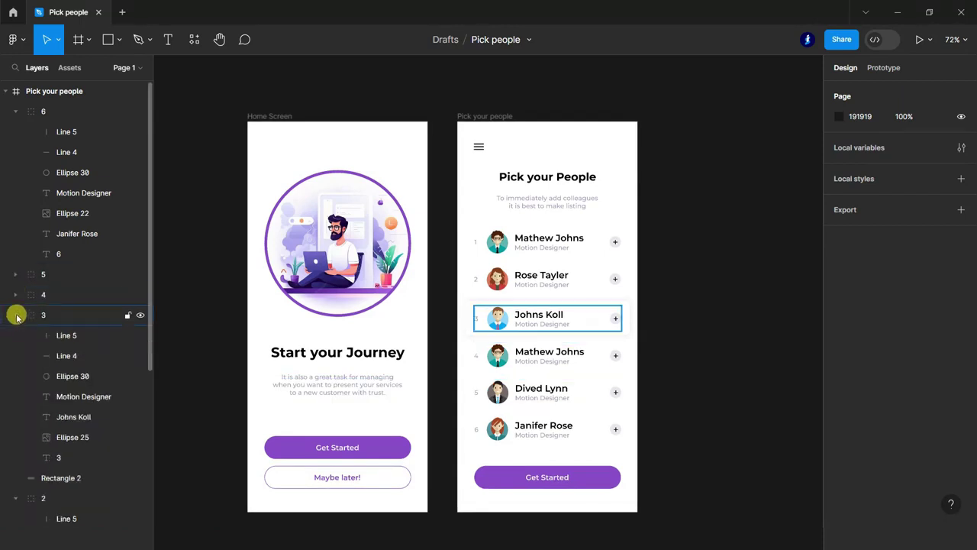
left_click(15, 111)
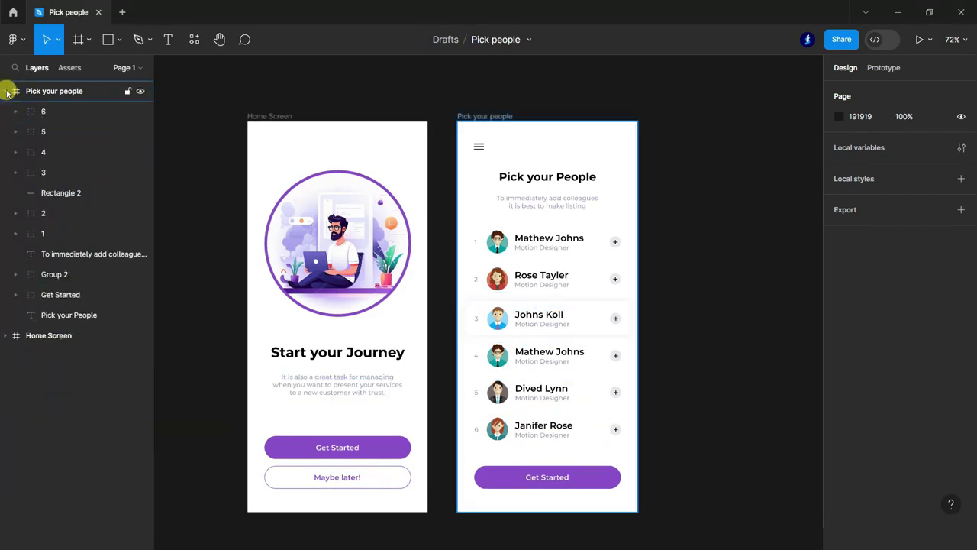
scroll(722, 336, "down", 1)
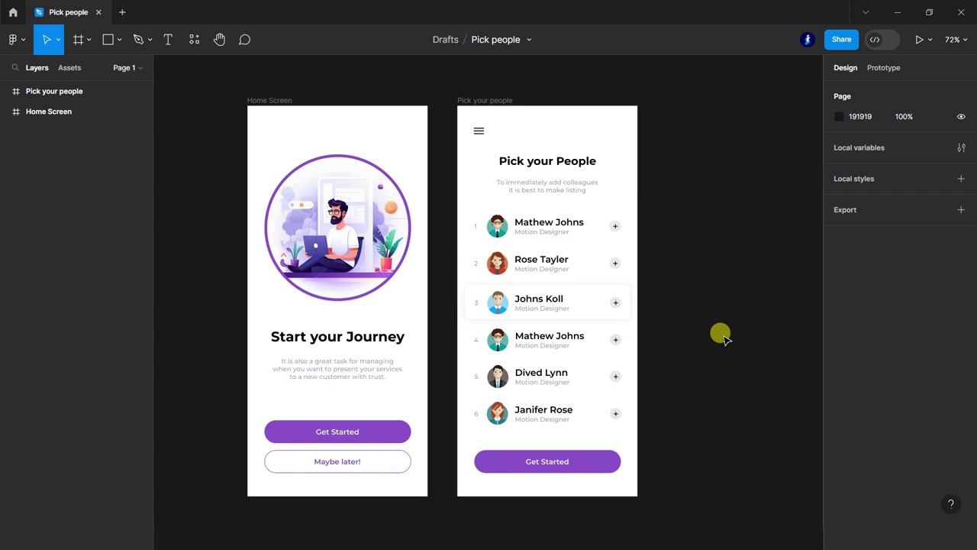